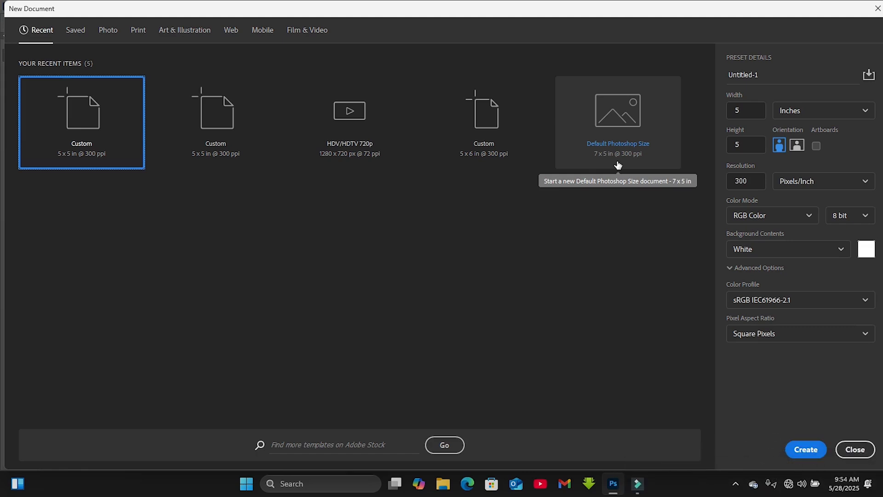
Create a new 5 by 5 inch RGB document at 300 pixels/inch named "socialmedia flyer"
drag(794, 80, 683, 69)
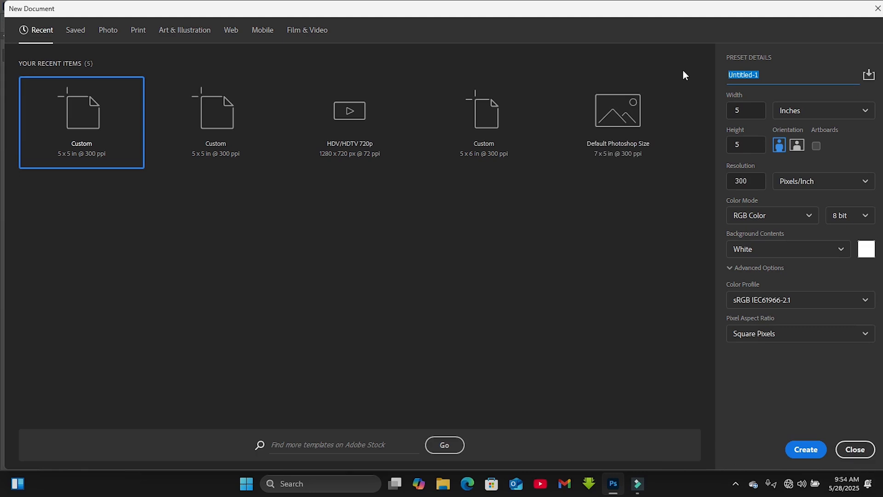
text(socialmedia flyer)
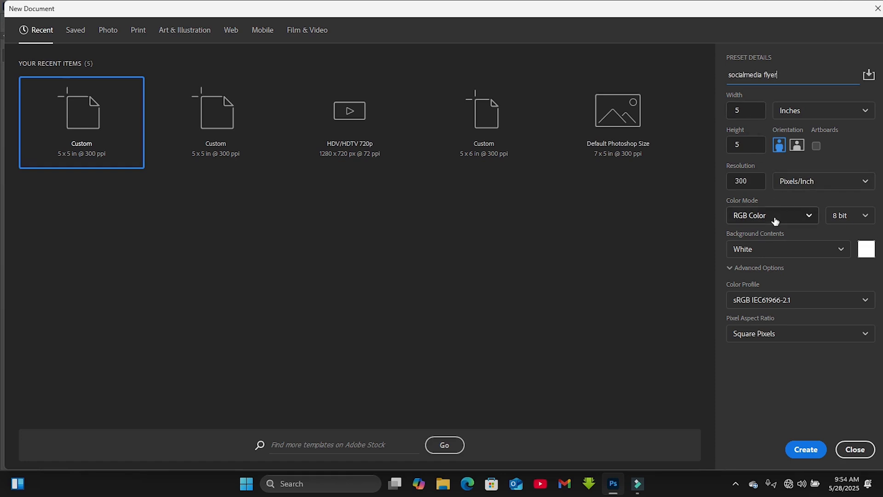
click(805, 449)
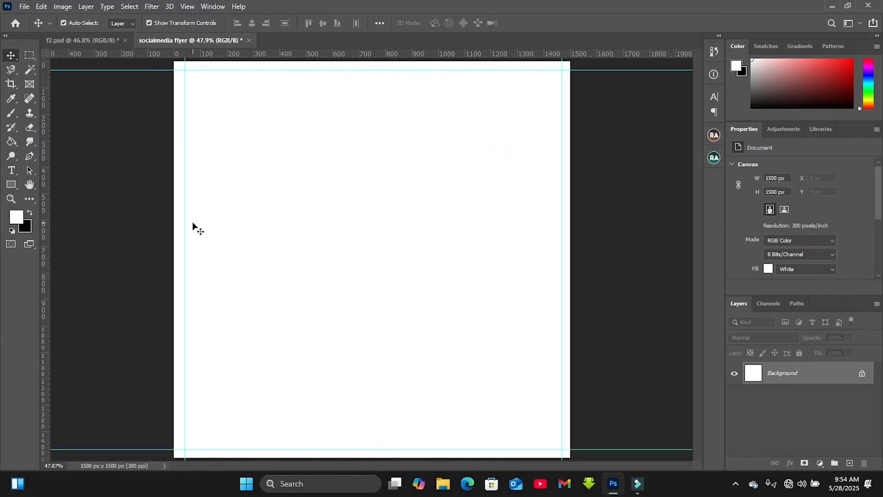
Place the image IMG_7012 from the podcast folder into the flyer as an embedded object
click(25, 6)
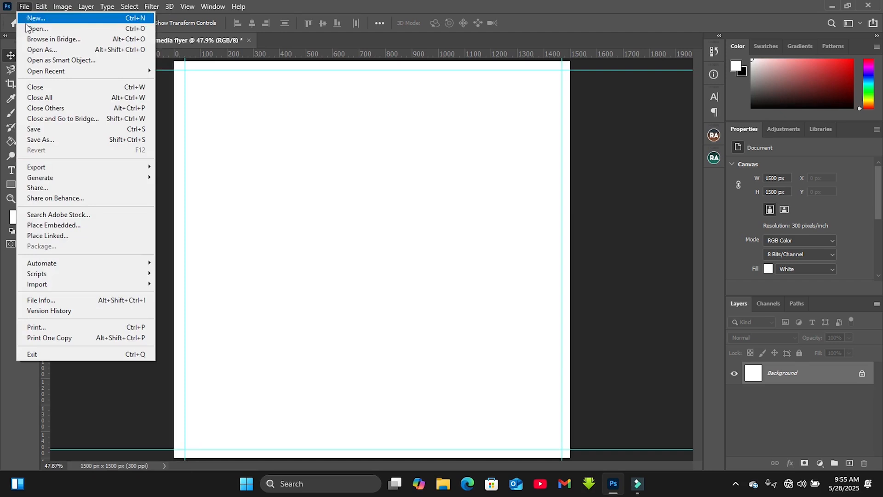
click(51, 225)
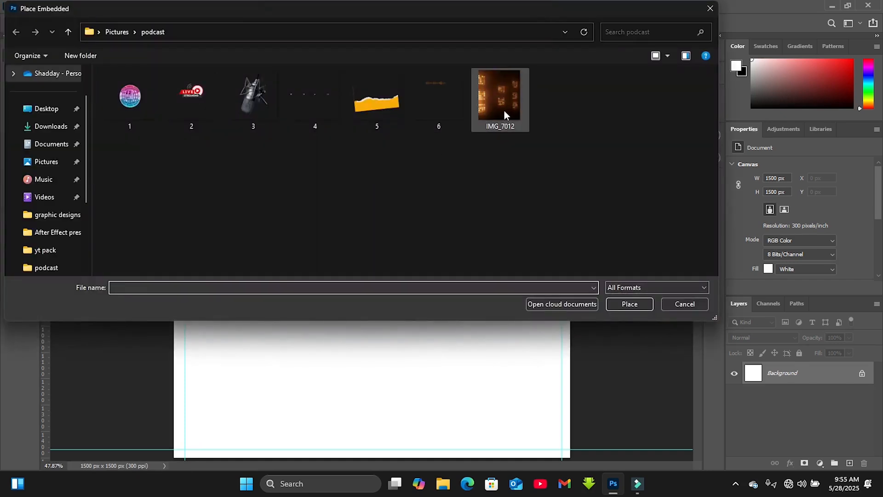
click(506, 109)
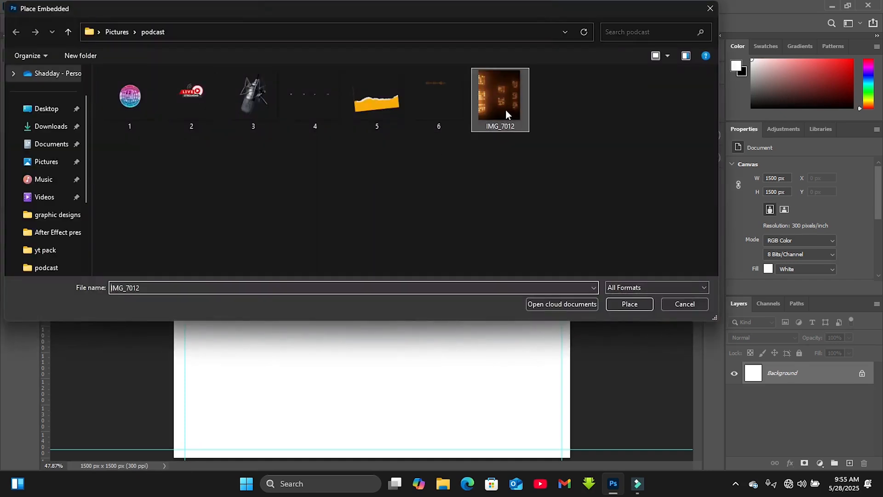
click(619, 302)
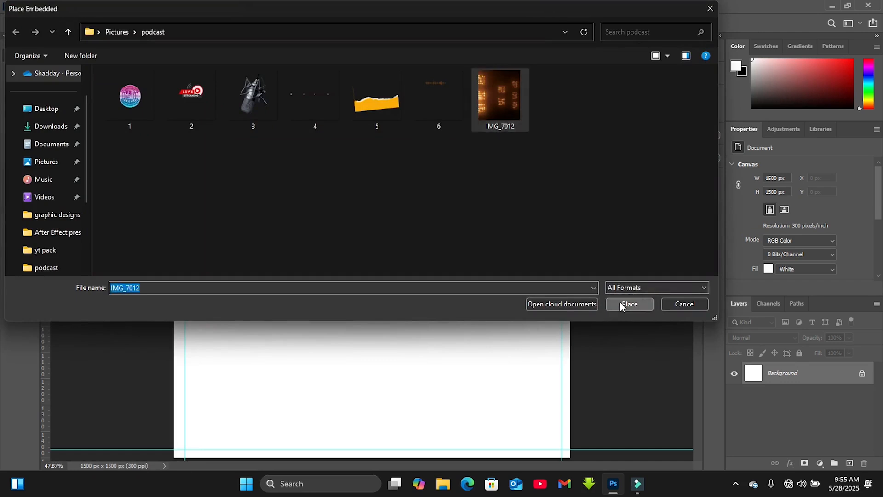
key(Return)
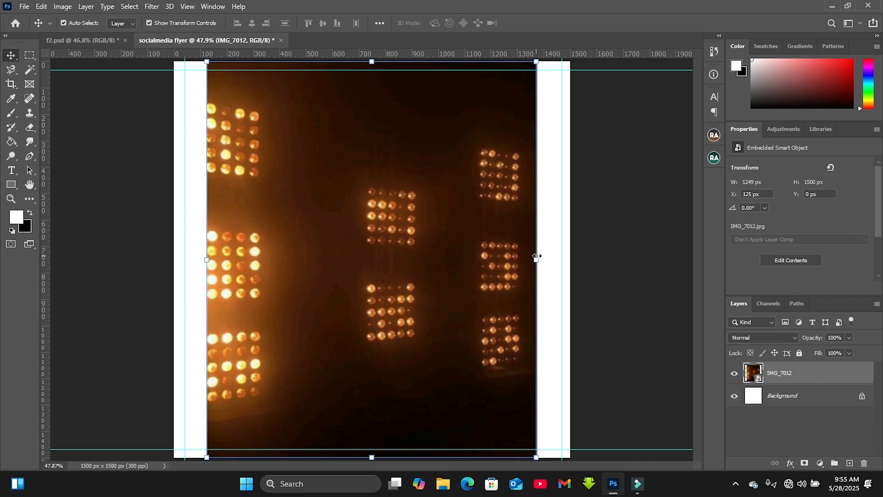
Enlarge the placed lights image to about 1713 by 2056 px and reposition it so it covers the whole canvas
drag(537, 256, 598, 258)
key(Return)
drag(467, 268, 489, 269)
Apply a Gaussian Blur with a 3.9 pixel radius to the lights image
click(152, 6)
mouse_move(161, 148)
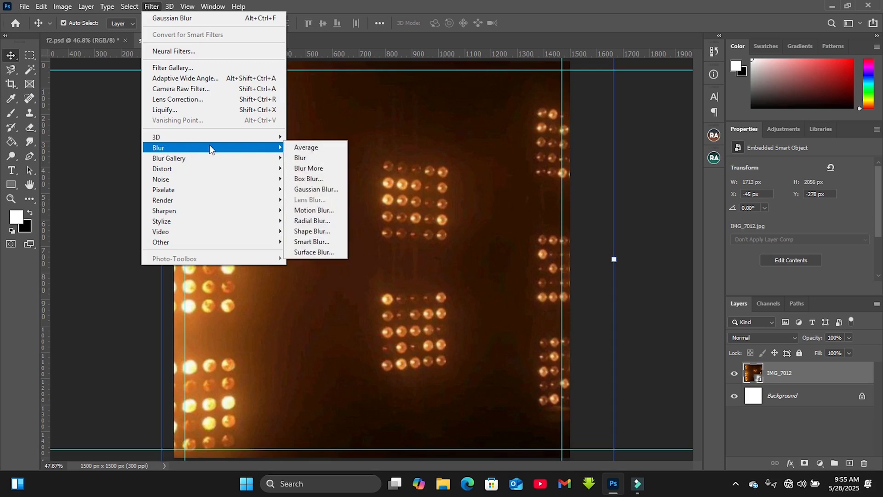
click(312, 189)
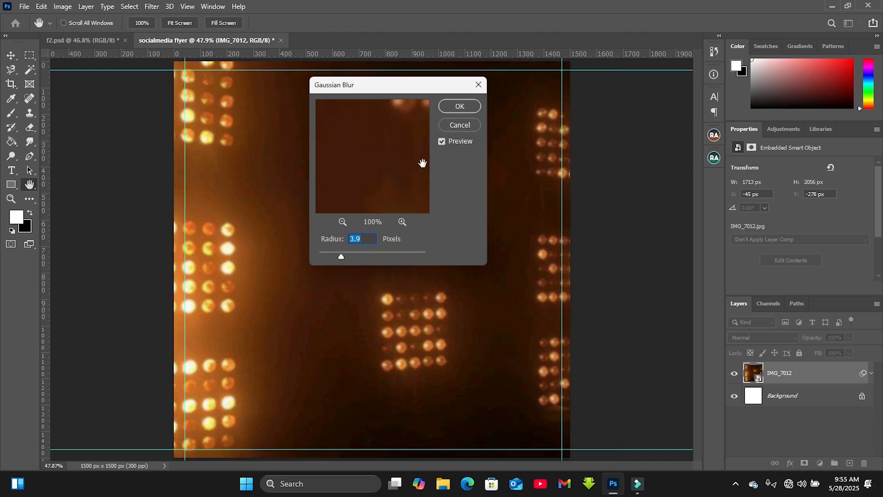
click(457, 107)
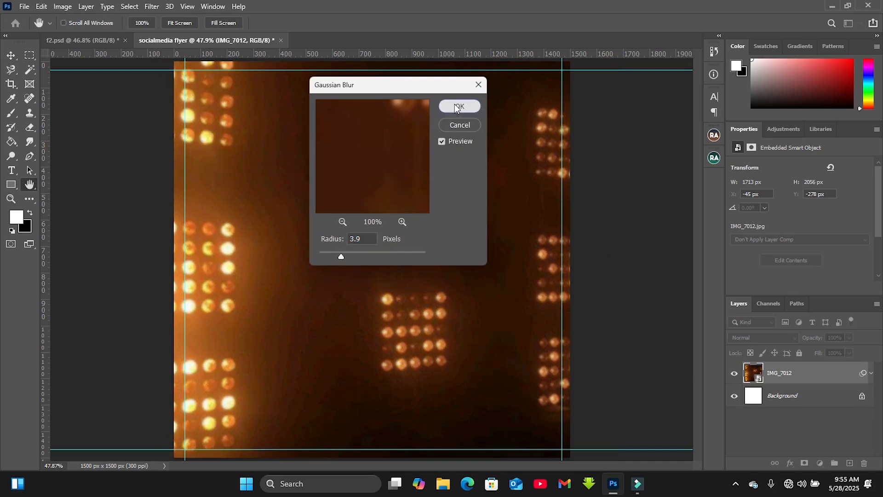
click(668, 118)
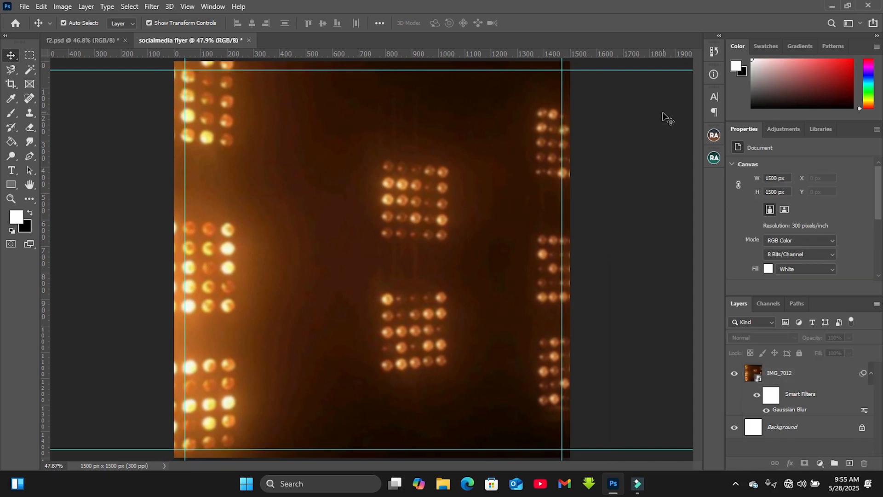
Add a gradient fill layer above the lights image using the Black, White preset and open its gradient for editing
click(803, 371)
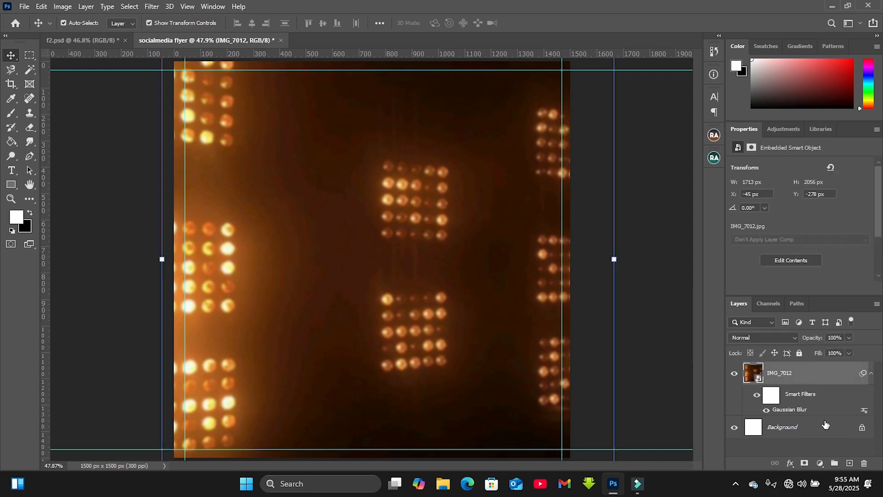
click(820, 464)
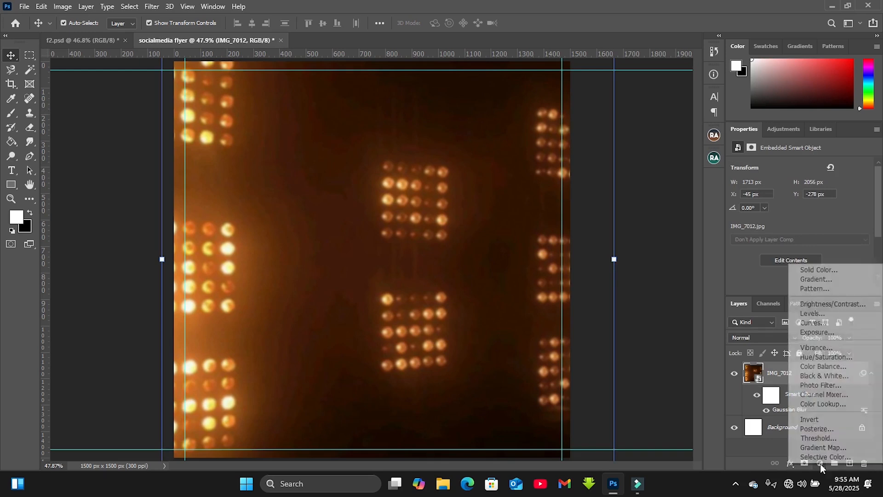
click(817, 280)
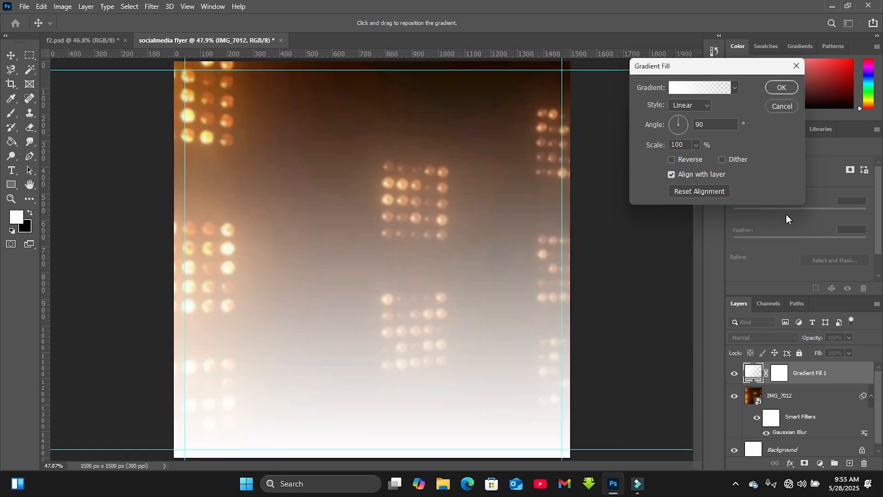
click(736, 86)
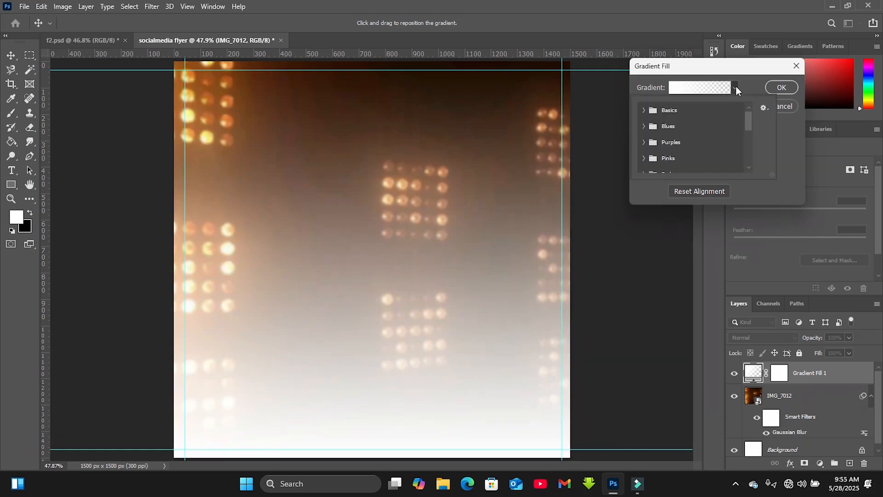
click(644, 111)
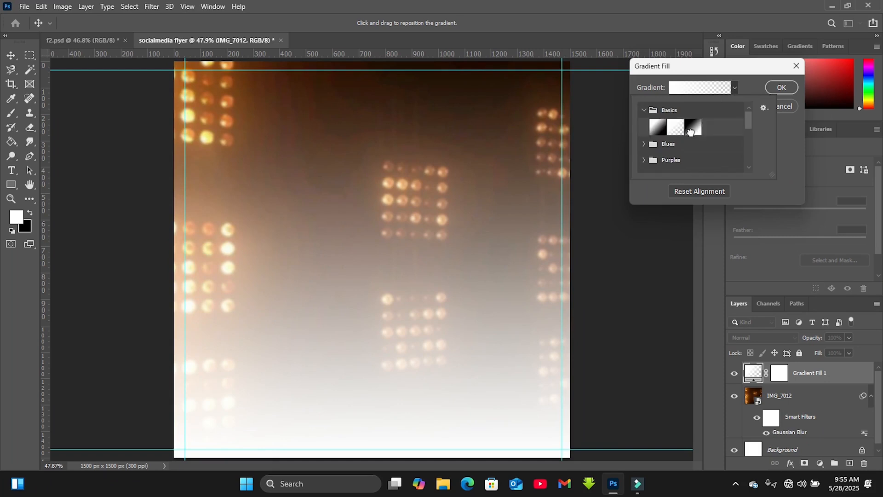
click(690, 131)
click(698, 91)
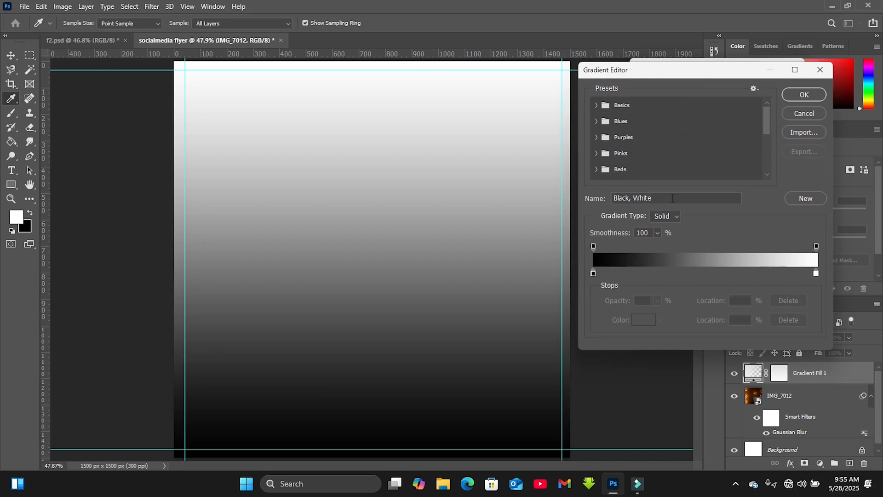
Set the gradient's starting black color stop to fbb203
click(593, 273)
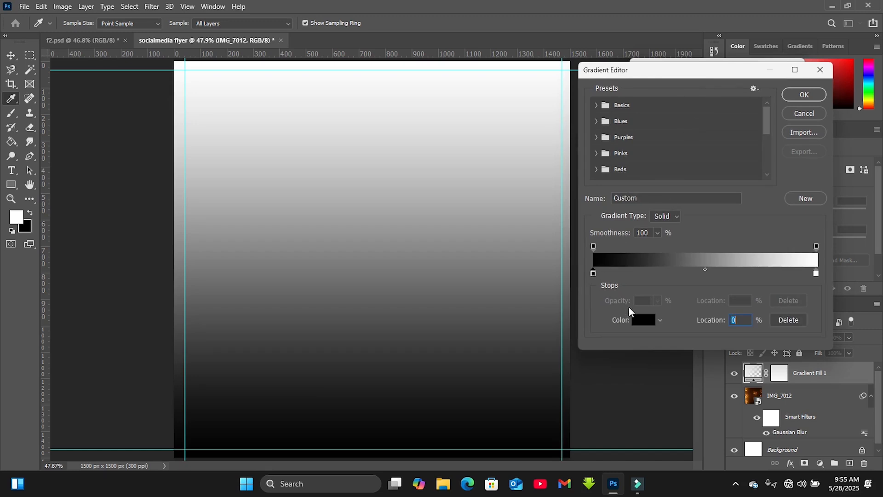
click(637, 320)
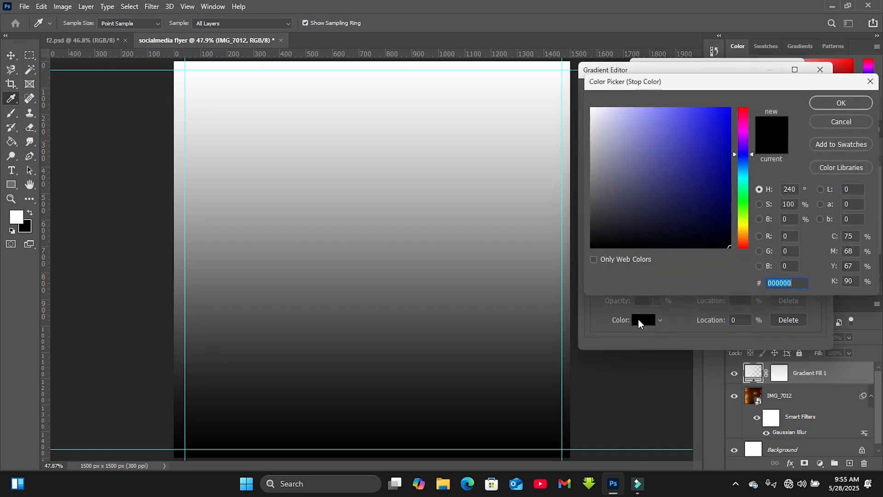
text(ff)
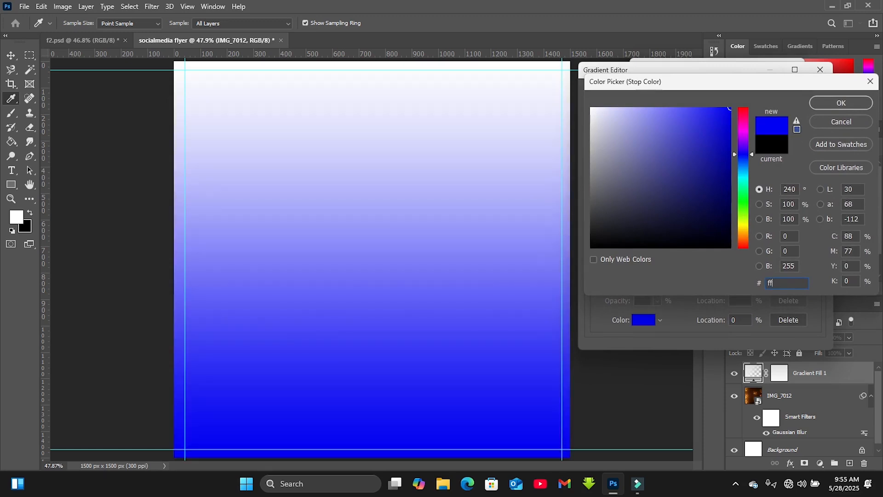
key(BackSpace)
text(bb)
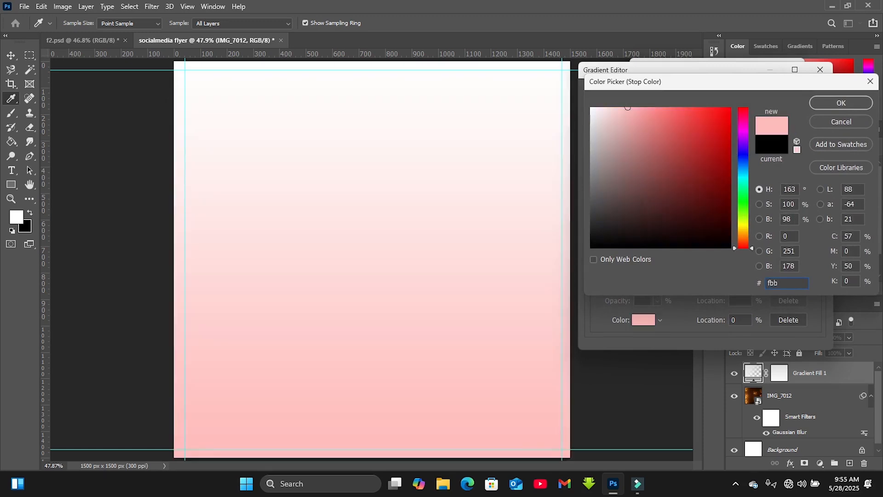
text(21b)
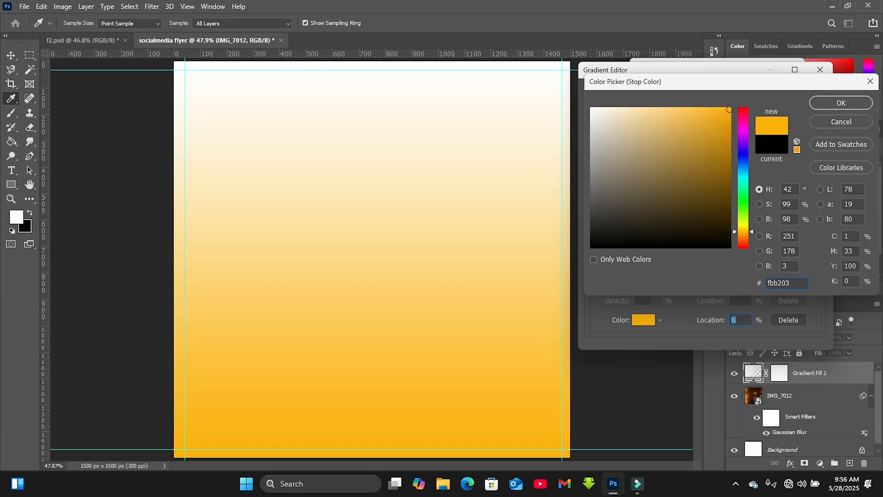
key(Return)
Set the gradient's ending white color stop to b66b00 and accept the gradient fill
click(817, 274)
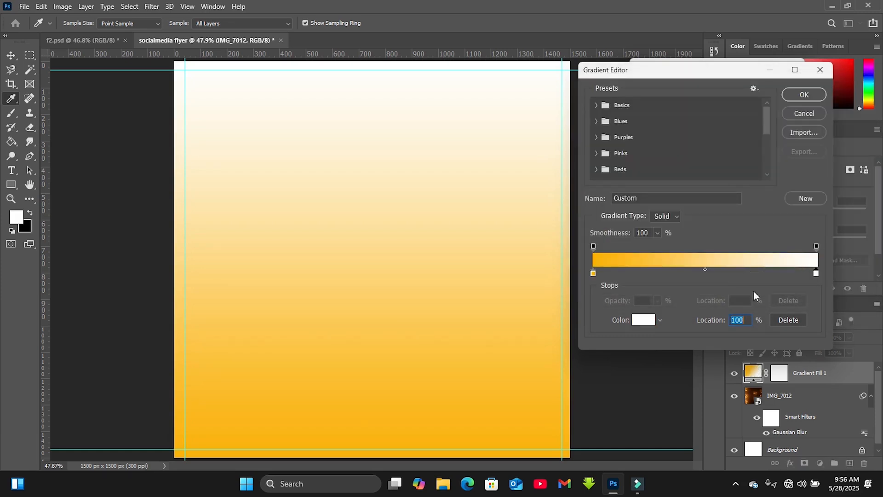
click(646, 320)
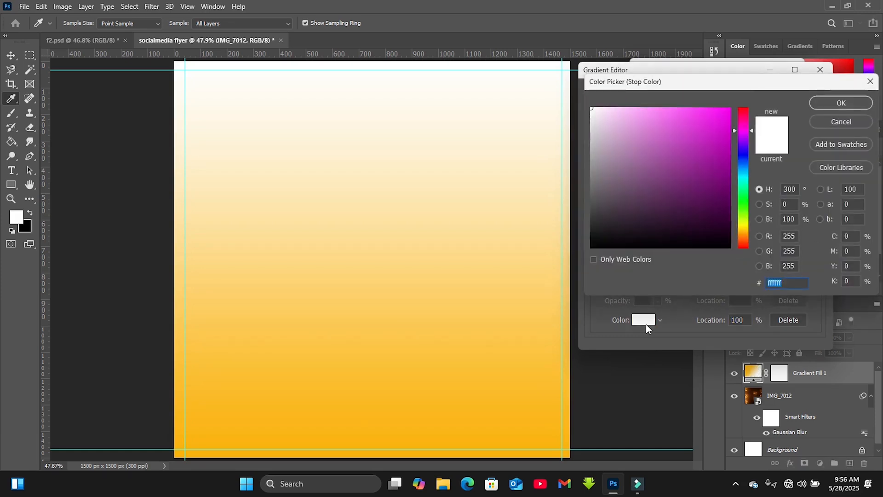
text(b66b)
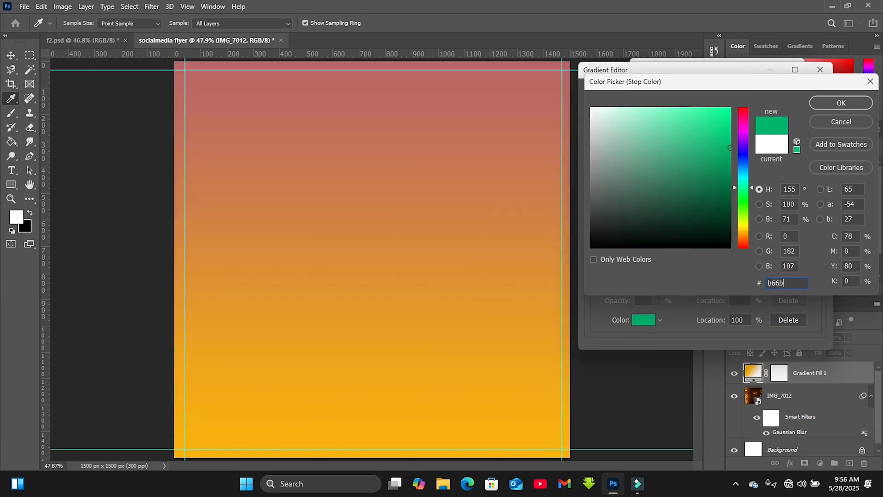
text(00)
key(Return)
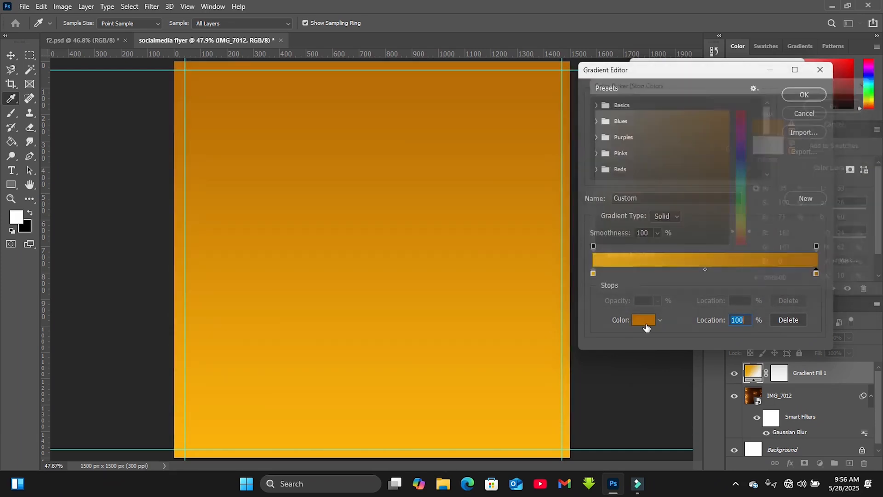
key(Return)
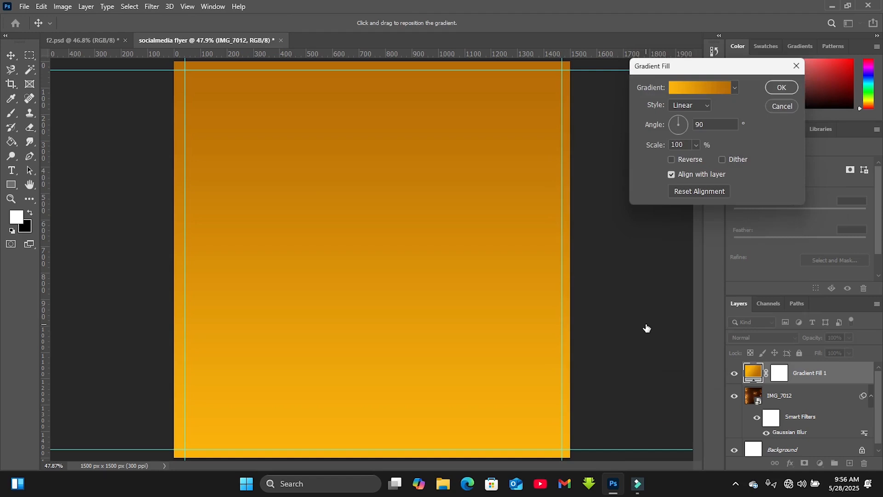
key(Return)
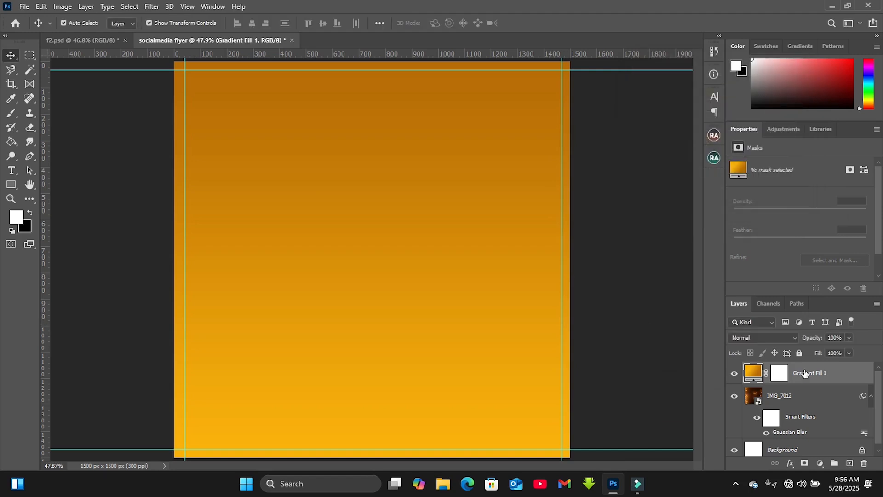
Set the gradient fill layer to 40% opacity and the Darken blend mode
click(839, 336)
text(40)
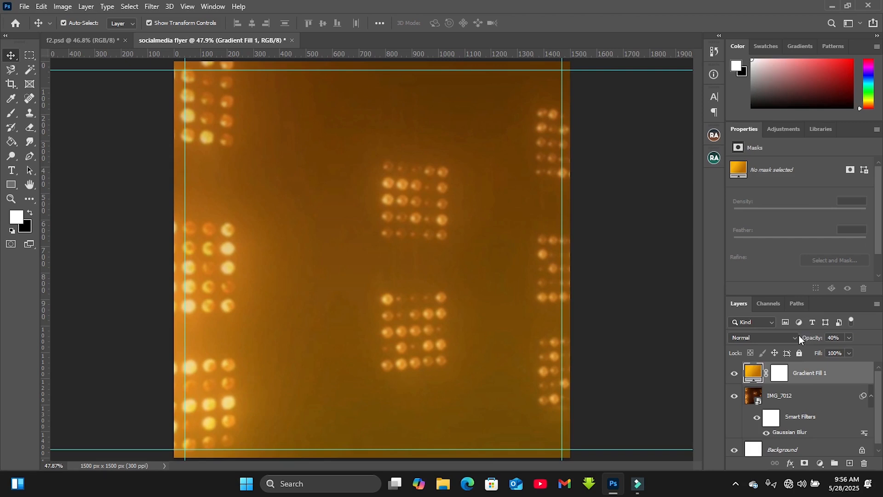
click(793, 338)
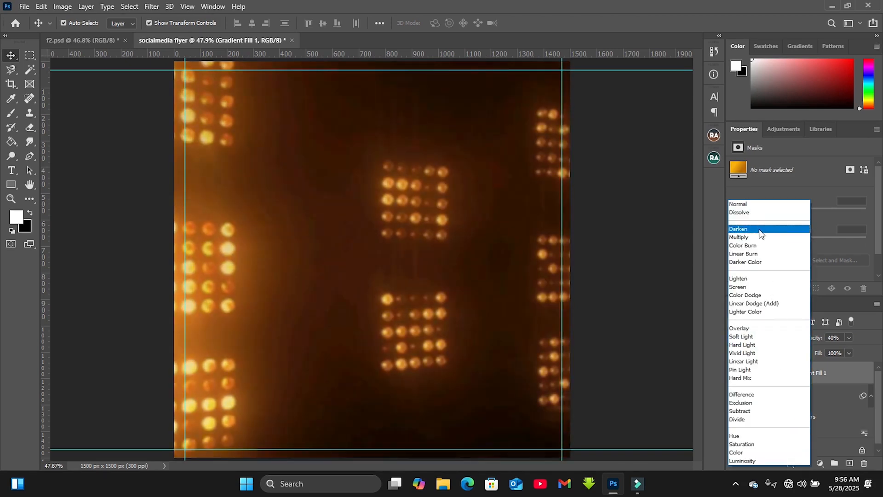
click(759, 228)
click(666, 279)
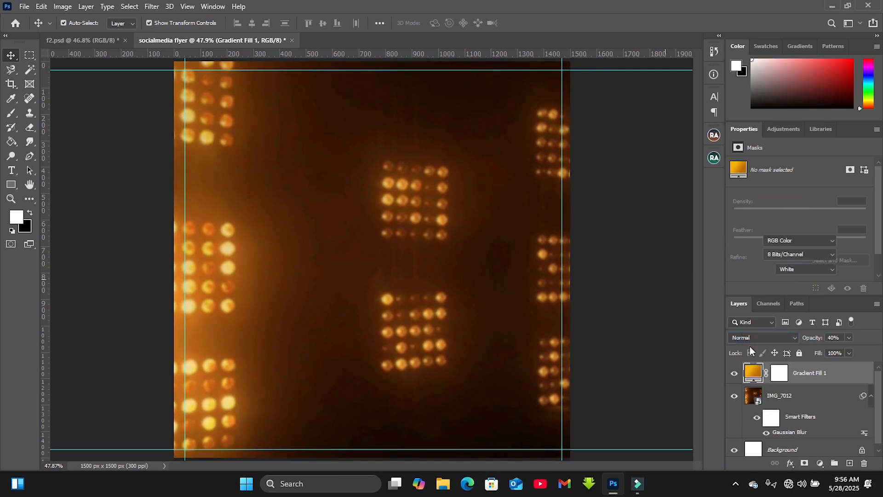
Add a solid color fill layer in black (000000) above the gradient fill layer
click(820, 462)
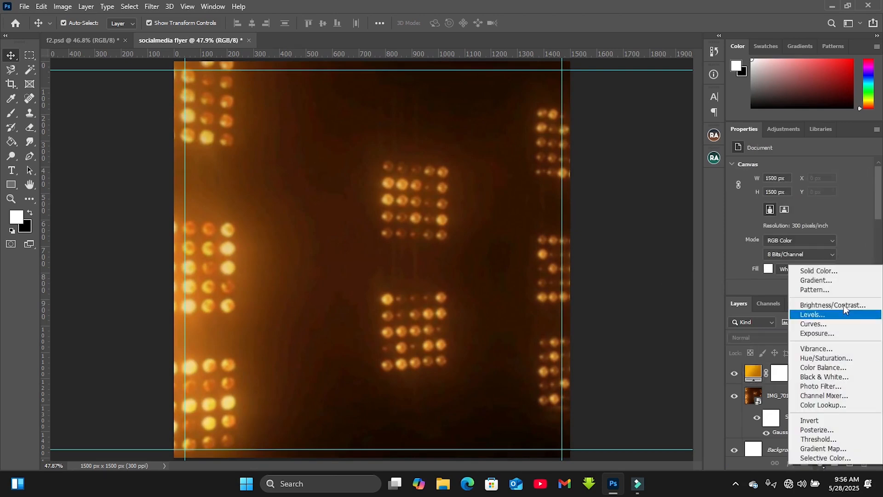
click(822, 270)
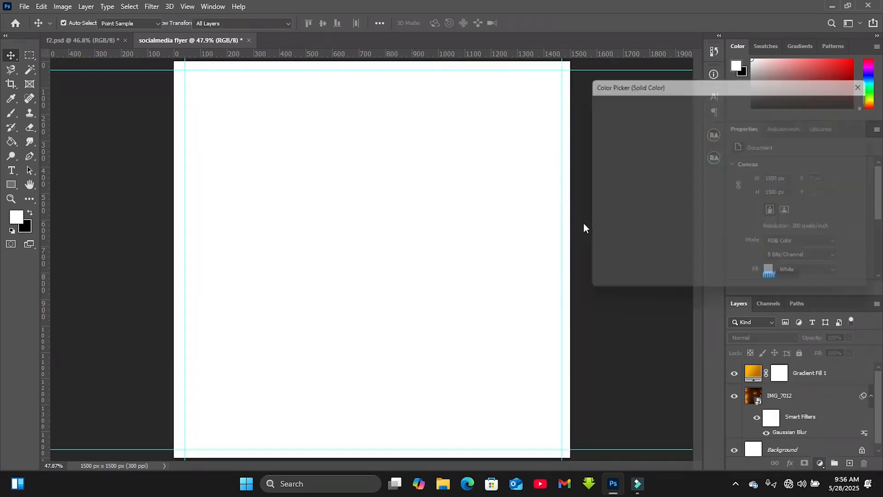
drag(668, 210, 756, 267)
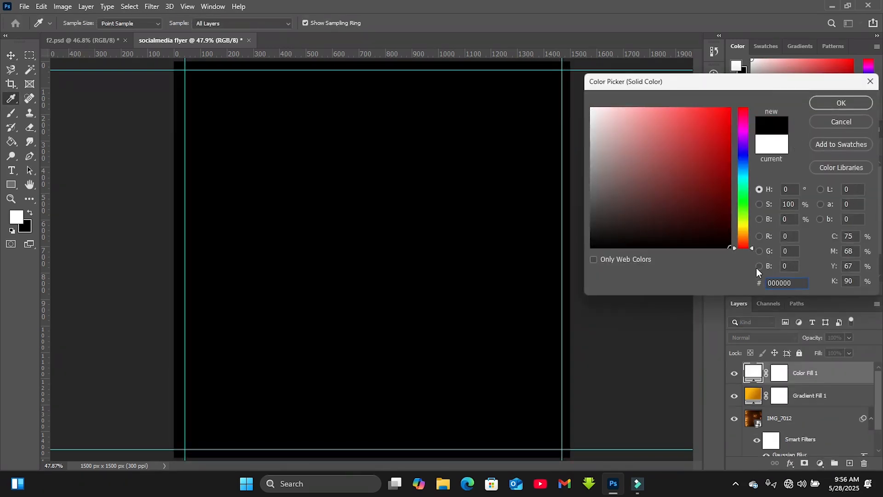
key(Return)
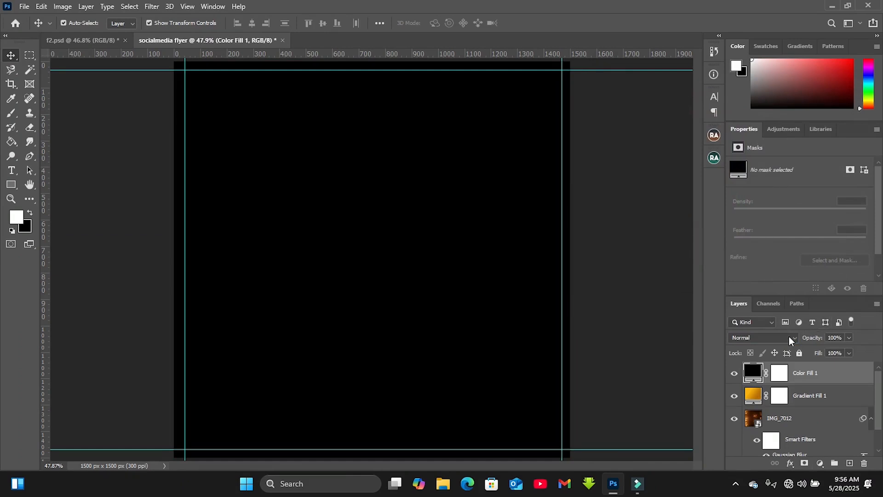
Set the black color fill layer to the Darken blend mode and 45% opacity
click(789, 341)
click(761, 228)
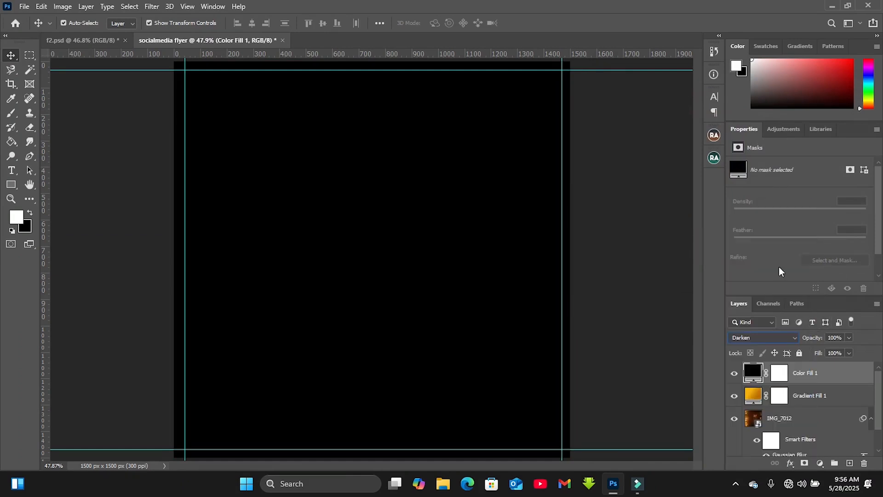
click(838, 338)
text(45)
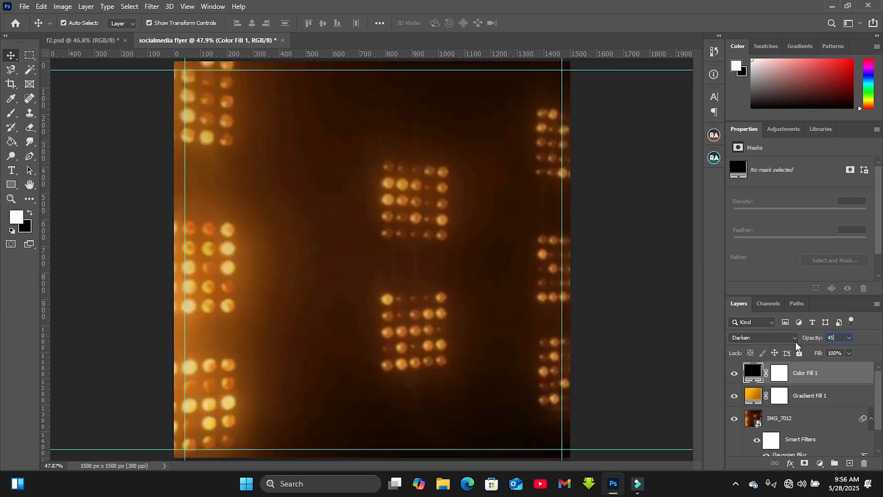
key(Return)
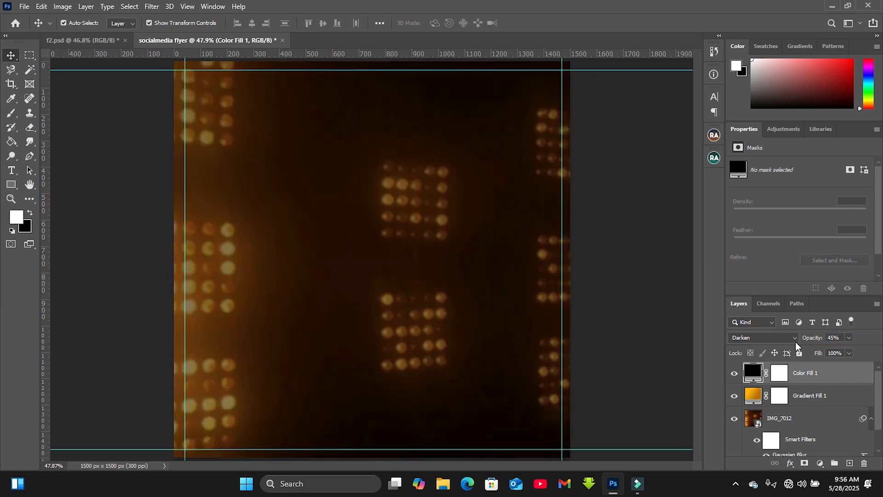
click(644, 304)
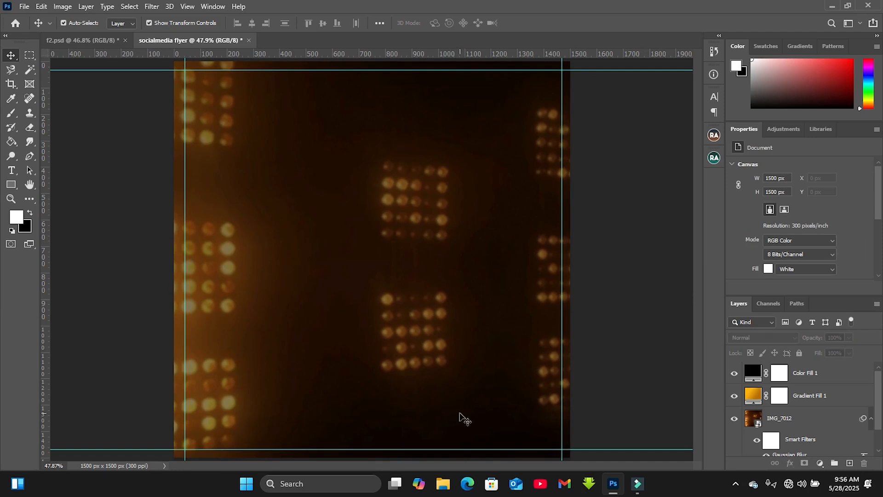
Place embedded image 3 from the podcast folder and move the microphone to the canvas's right side, at about X 777 px, Y 103 px
click(24, 6)
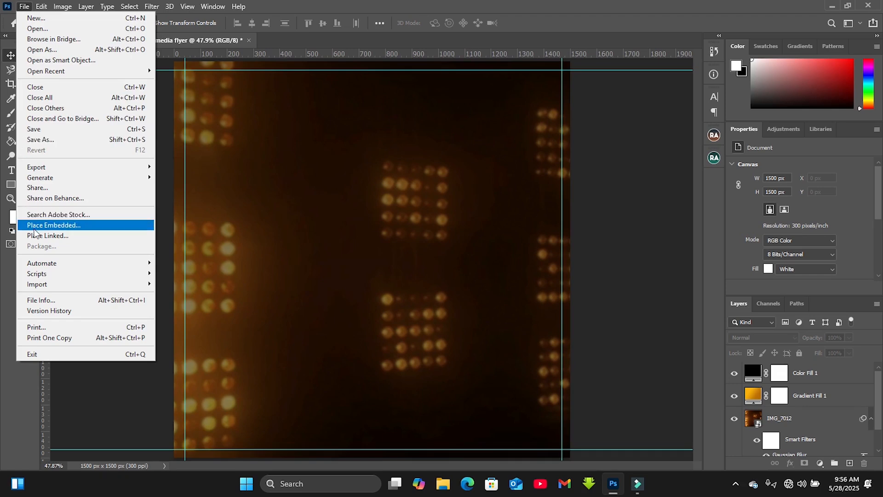
click(34, 227)
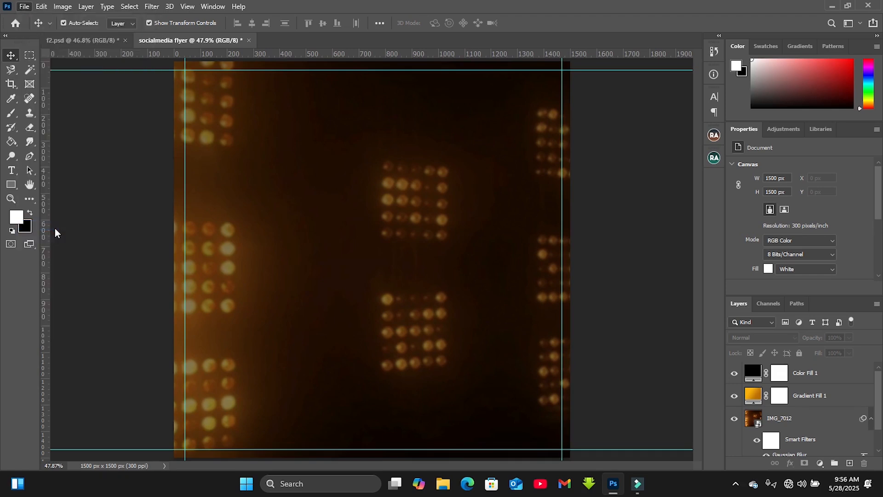
click(264, 116)
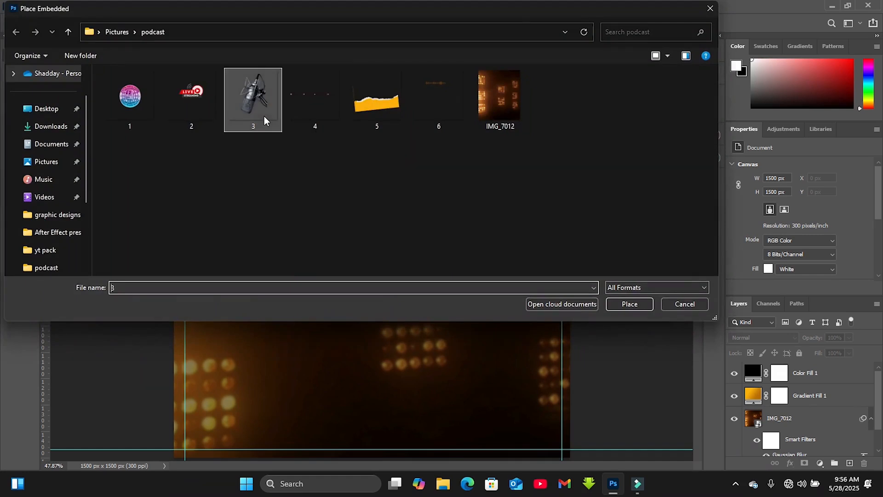
click(635, 303)
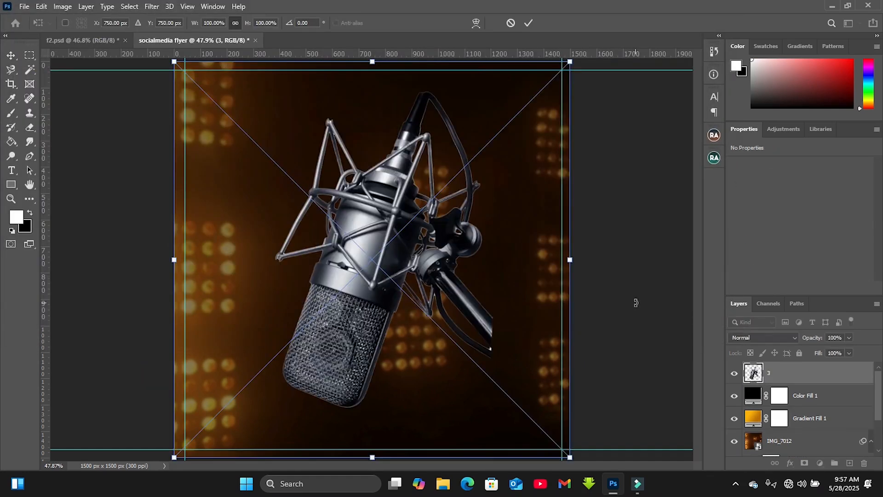
key(Return)
drag(369, 228, 473, 225)
click(622, 249)
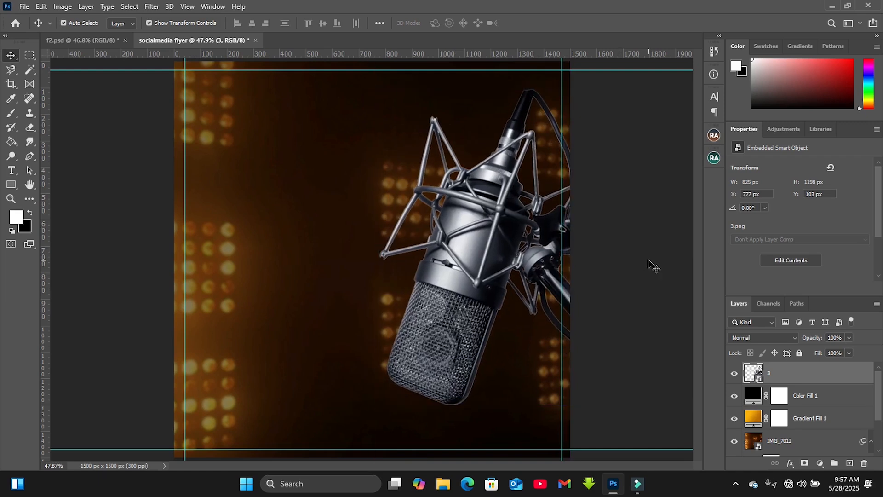
Place embedded torn-paper image 5 from the podcast folder and reorder its layer beneath the microphone layer
click(23, 10)
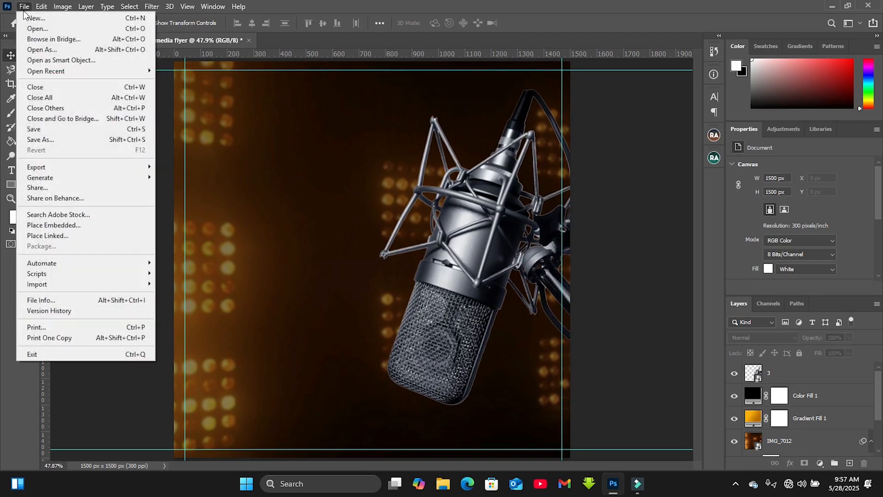
click(35, 225)
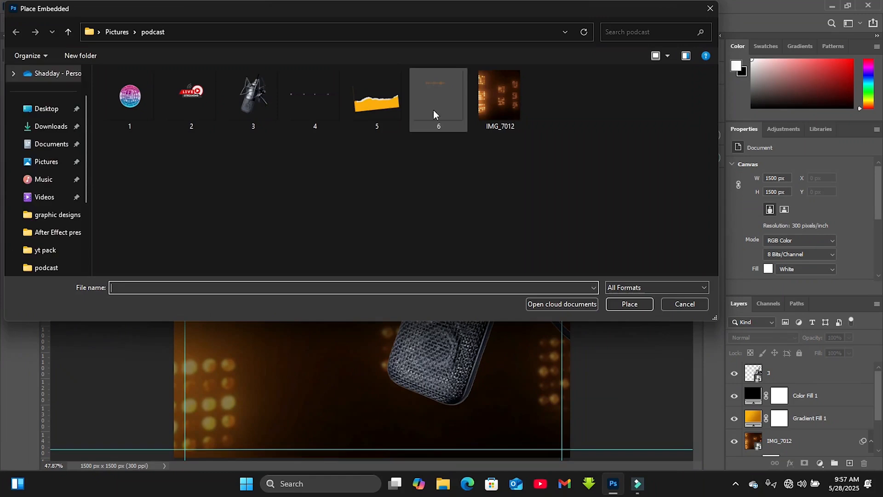
click(399, 109)
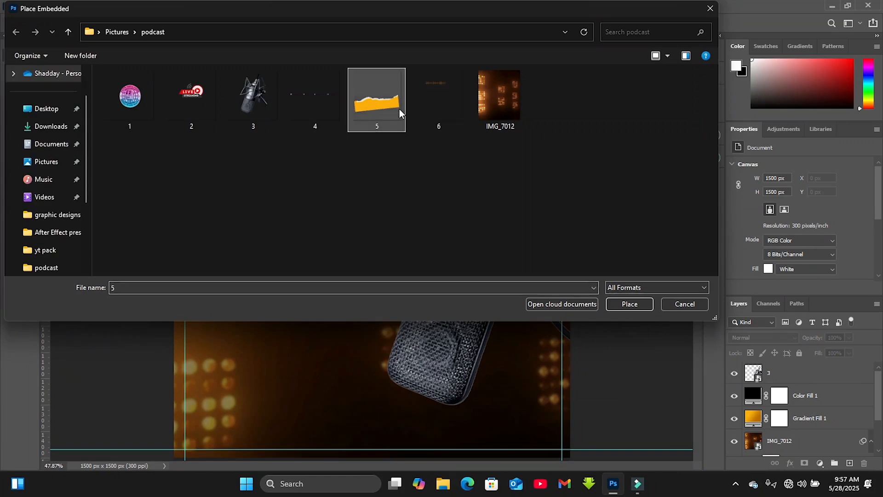
click(629, 304)
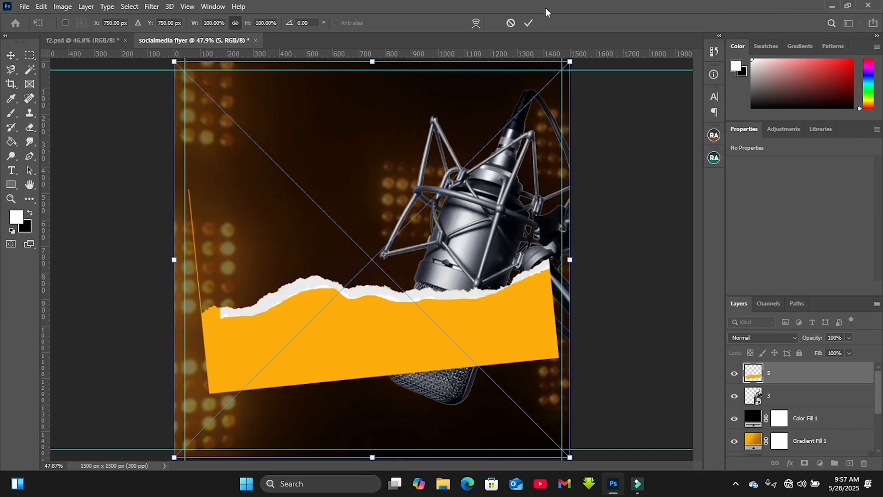
click(529, 23)
drag(809, 378, 798, 396)
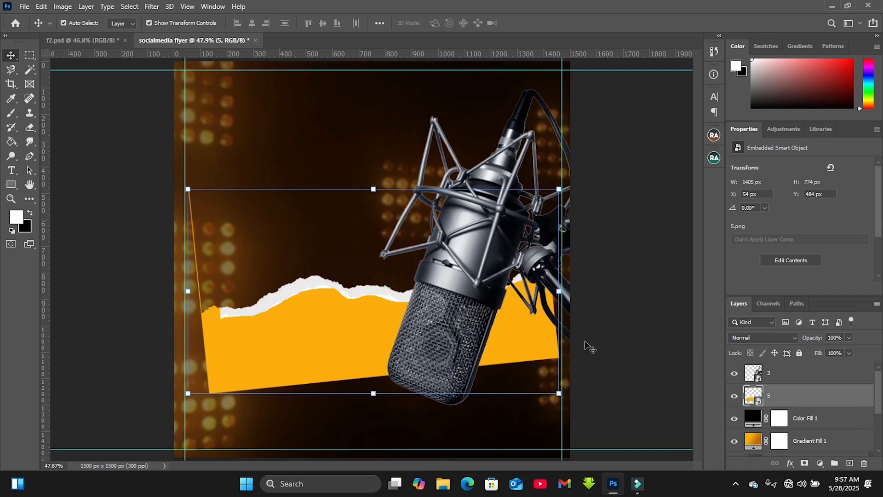
Move the torn yellow paper to the bottom of the canvas and transform it to span the full canvas width
drag(322, 330, 275, 410)
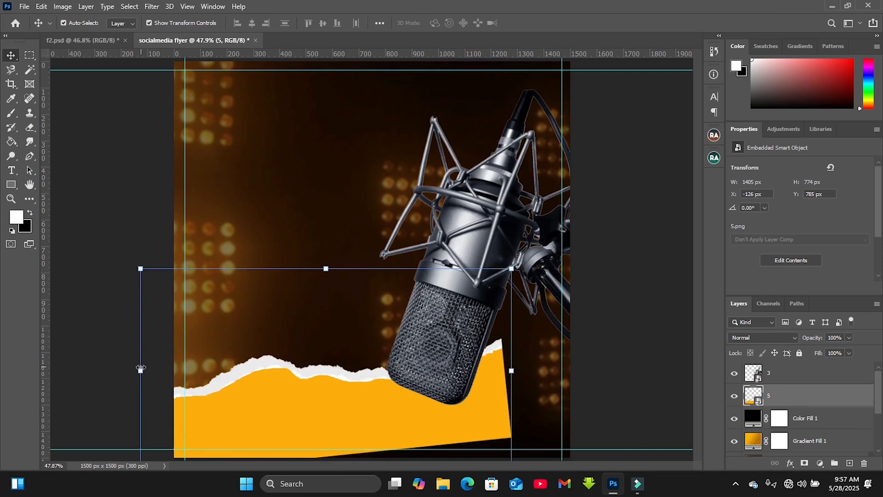
key(ctrl+t)
drag(521, 339, 628, 338)
drag(512, 391, 505, 396)
key(Return)
click(650, 333)
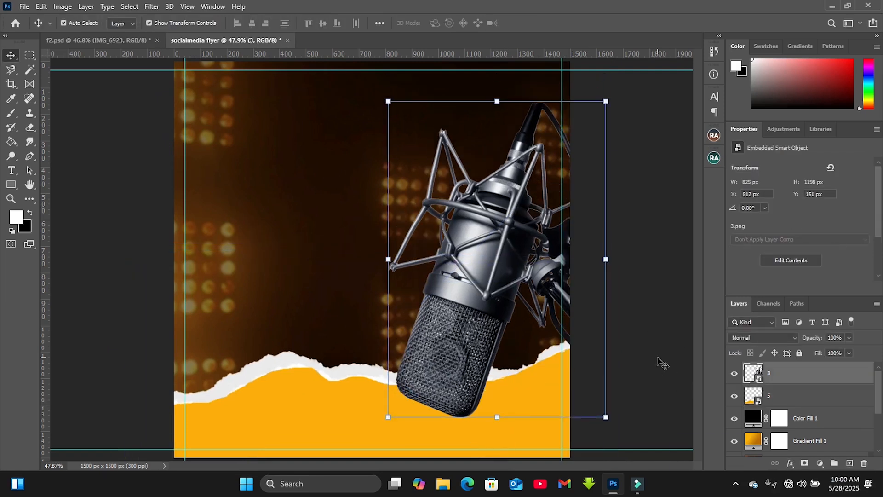
Add a new blank layer directly above microphone layer 3
click(658, 360)
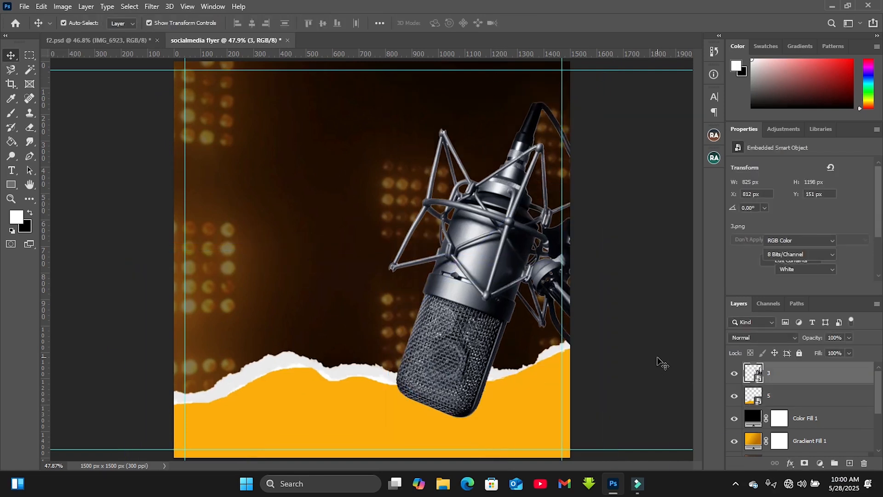
click(790, 376)
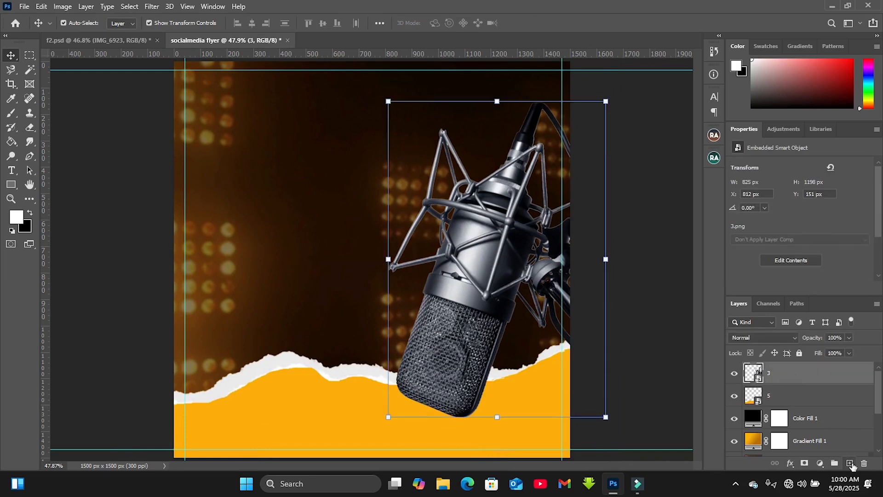
click(849, 463)
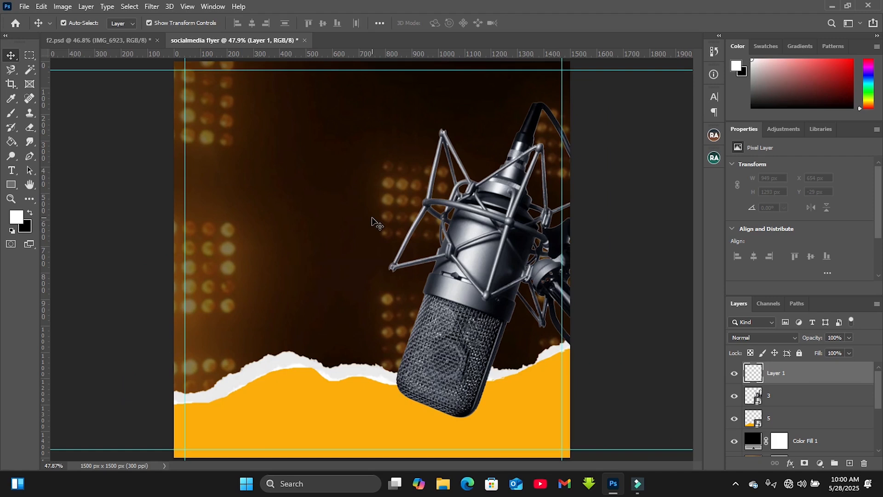
Set up the Brush tool with a 500 px size and 100% opacity
key(b)
key(bracketleft)
key(bracketleft)
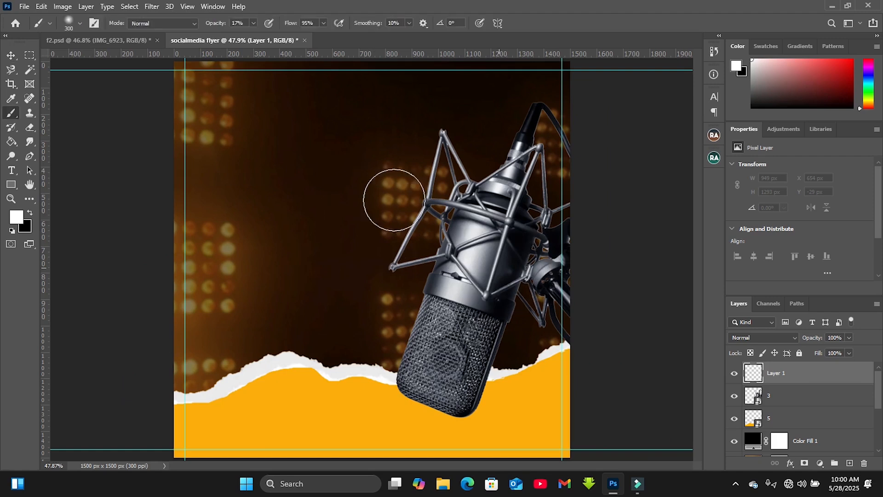
click(252, 22)
drag(252, 34, 316, 30)
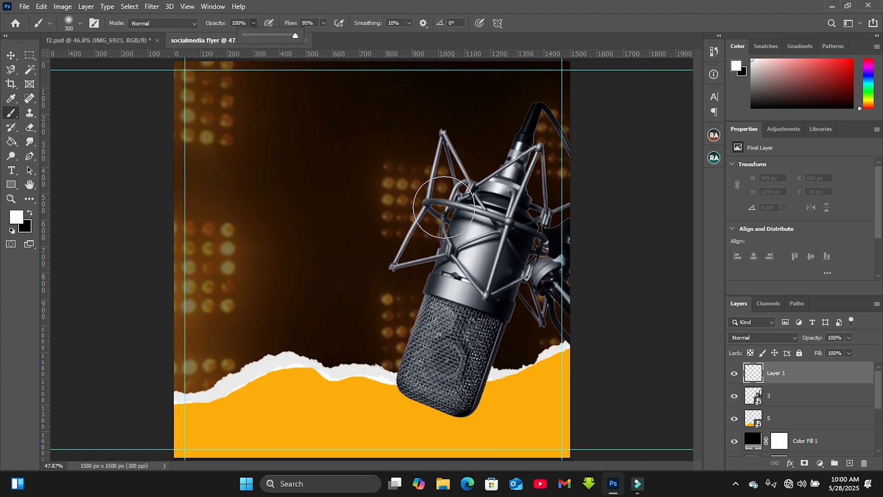
key(bracketright)
key(bracketright)
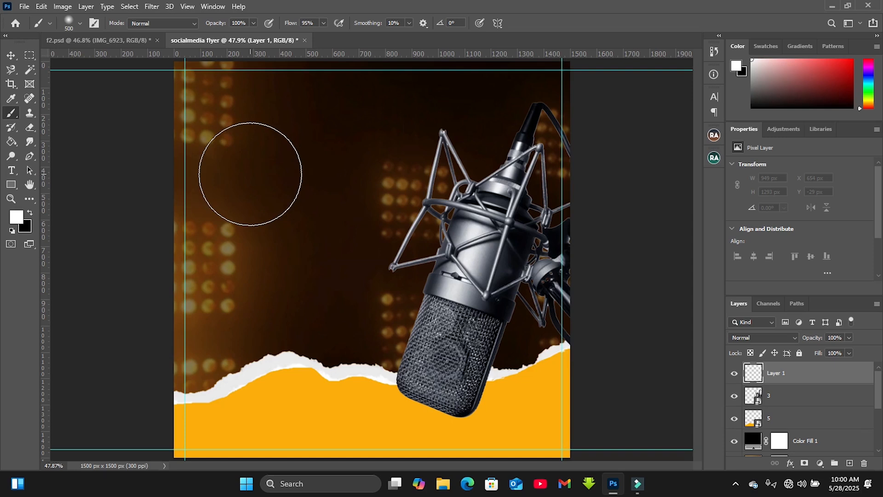
Set the foreground color to orange e48703 for the brush
key(alt)
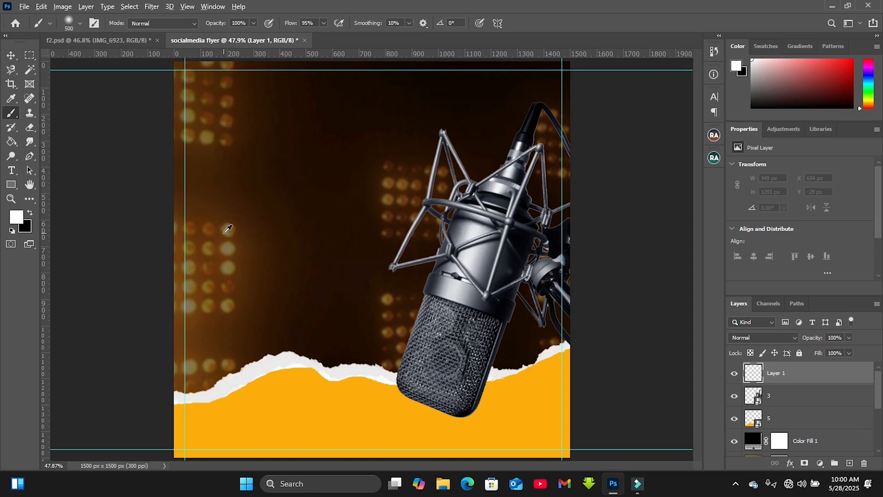
alt+click(235, 244)
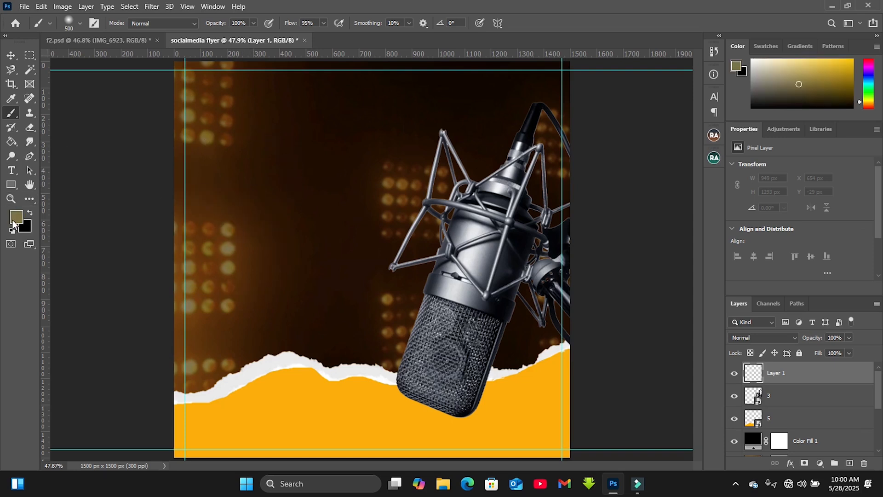
click(14, 224)
drag(703, 156, 728, 127)
drag(750, 239, 746, 234)
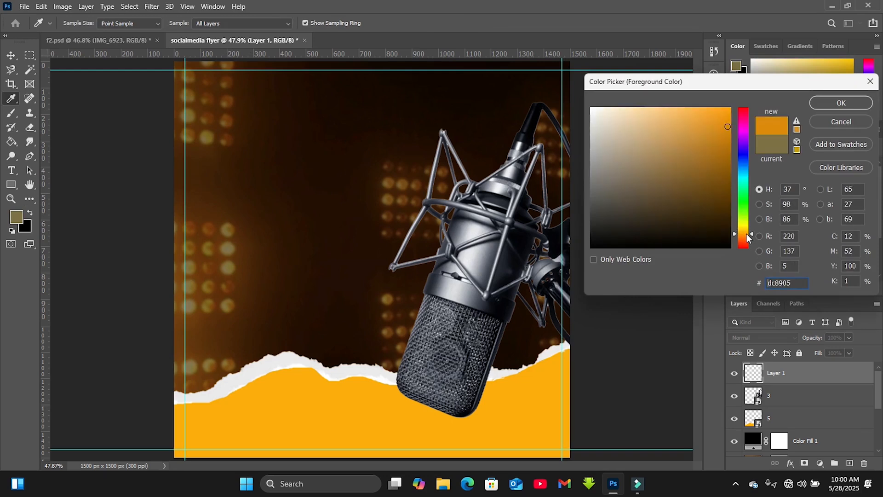
drag(726, 128, 729, 123)
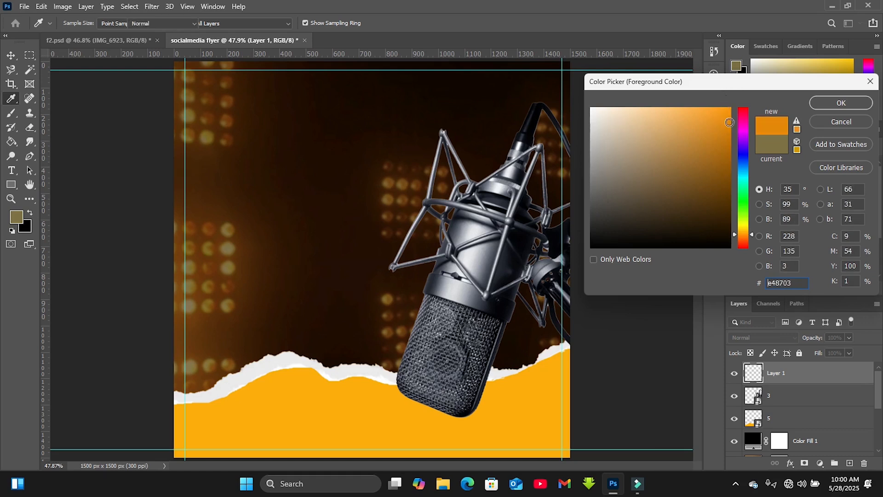
key(Return)
key(b)
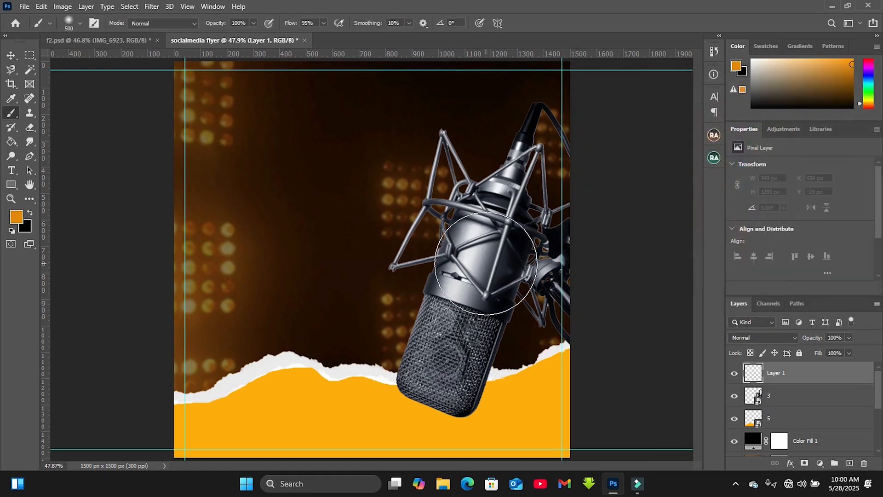
Paint an orange glow over the microphone's upper body on the new layer, using the Overlay blend mode for that layer
click(489, 251)
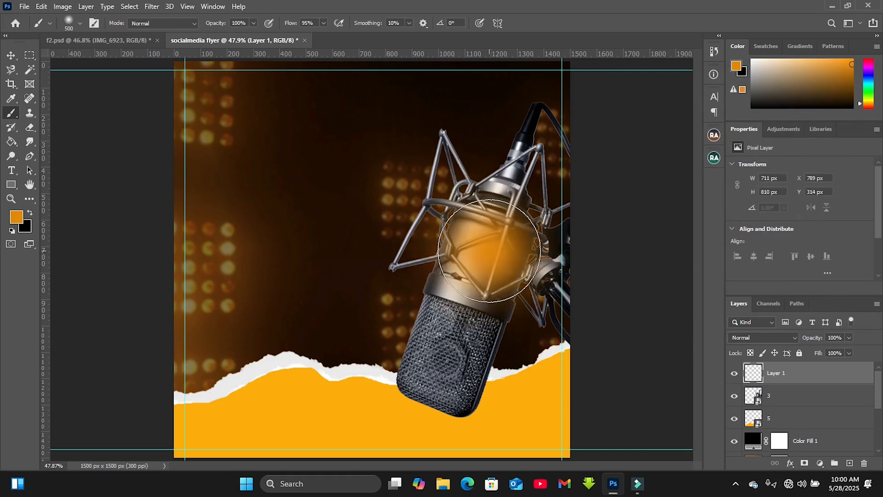
click(776, 343)
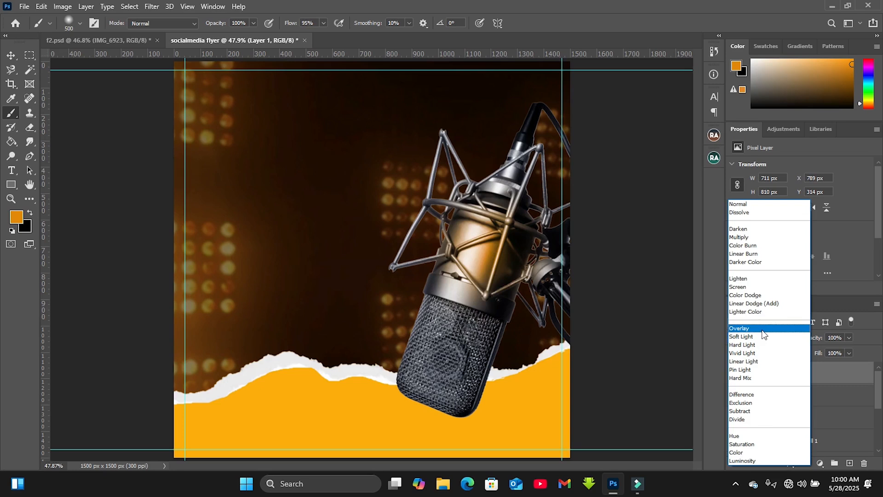
click(763, 328)
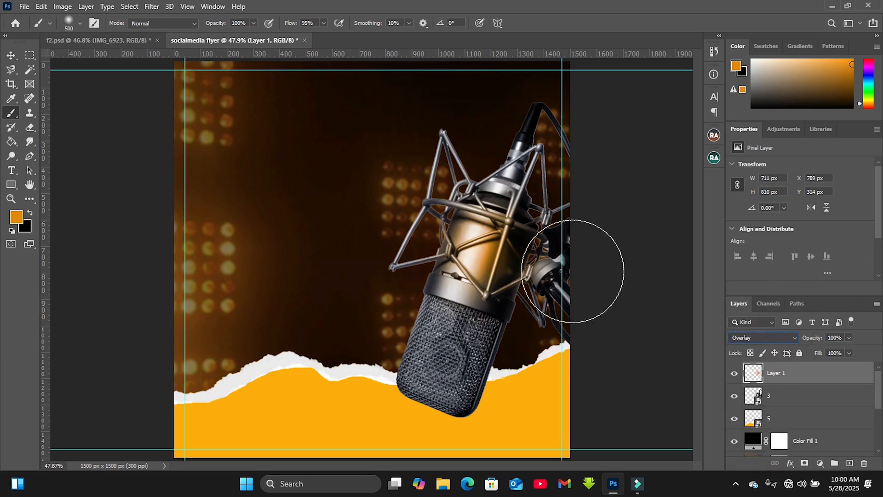
mouse_move(473, 262)
mouse_down()
mouse_move(457, 221)
mouse_move(461, 187)
mouse_move(435, 262)
mouse_up()
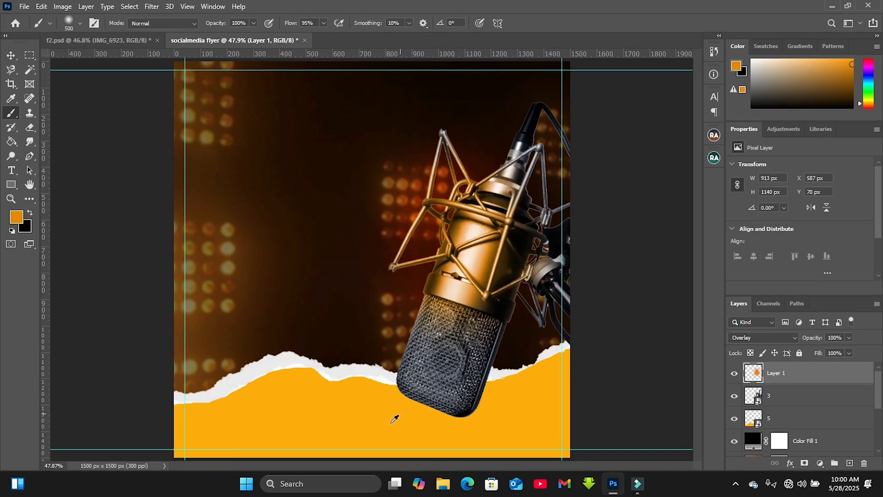
Sample the torn paper's yellow fbac03 and paint it over the microphone's body, neck and upper mesh, reducing the brush to 250 px
mouse_move(510, 276)
mouse_down()
mouse_move(523, 154)
mouse_move(506, 237)
mouse_move(478, 297)
mouse_move(385, 334)
mouse_move(497, 308)
mouse_move(397, 336)
mouse_up()
key(bracketleft)
key(bracketleft)
key(bracketleft)
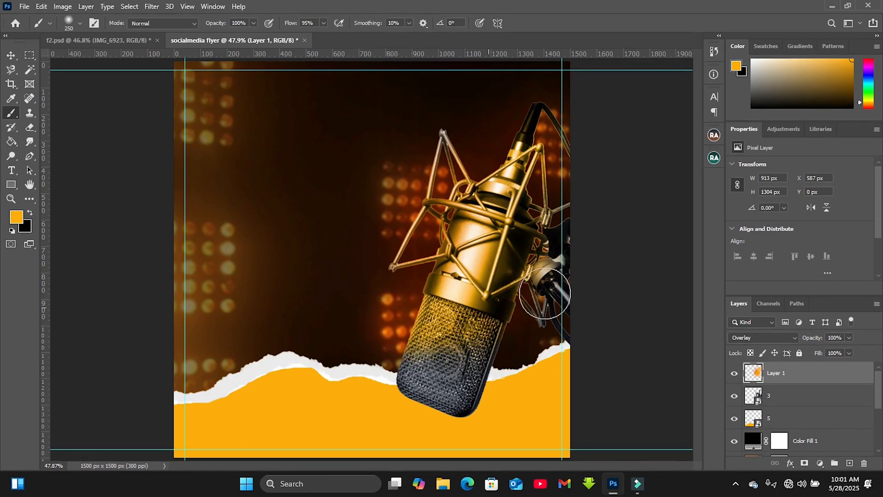
Set the foreground color to yellow fbe703 and paint over the mount joint beside the microphone with a 150 px brush
click(18, 220)
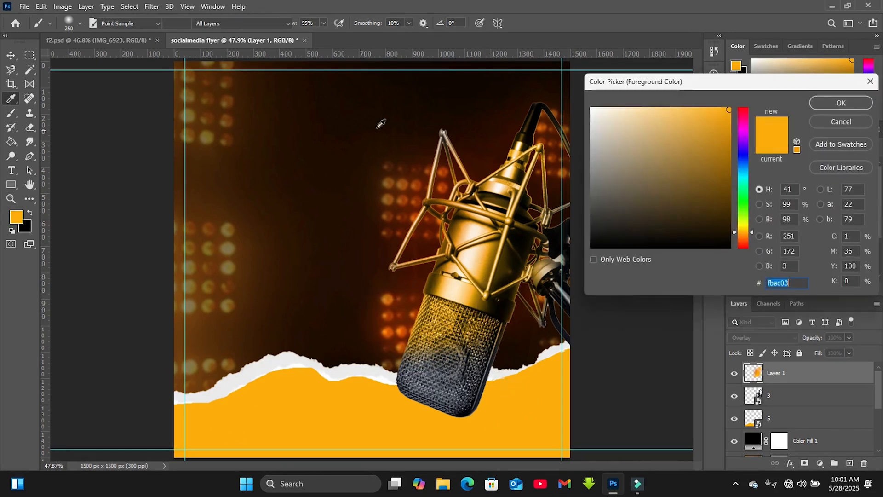
drag(751, 209, 739, 226)
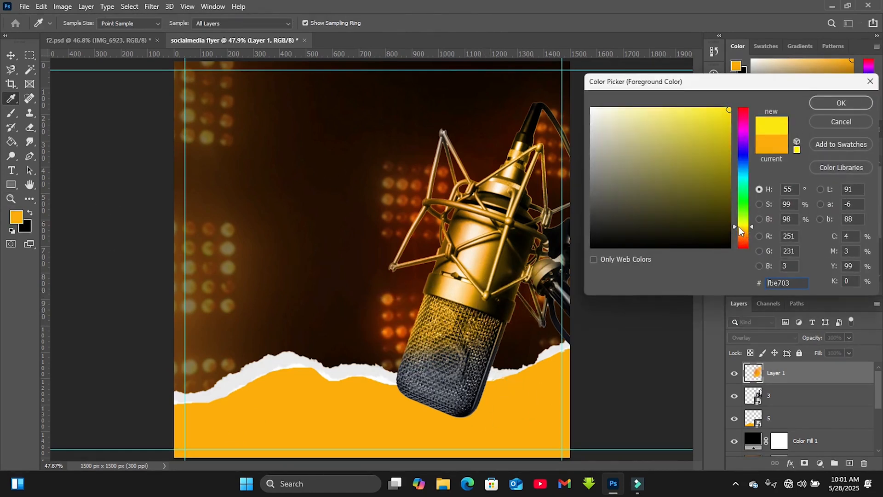
click(839, 103)
mouse_move(572, 272)
mouse_down()
mouse_move(560, 279)
mouse_move(542, 271)
mouse_up()
Sample the microphone's gold, choose a brighter shade of it, and paint over the shock mount frame and side joint with a 250 px brush
alt+click(431, 283)
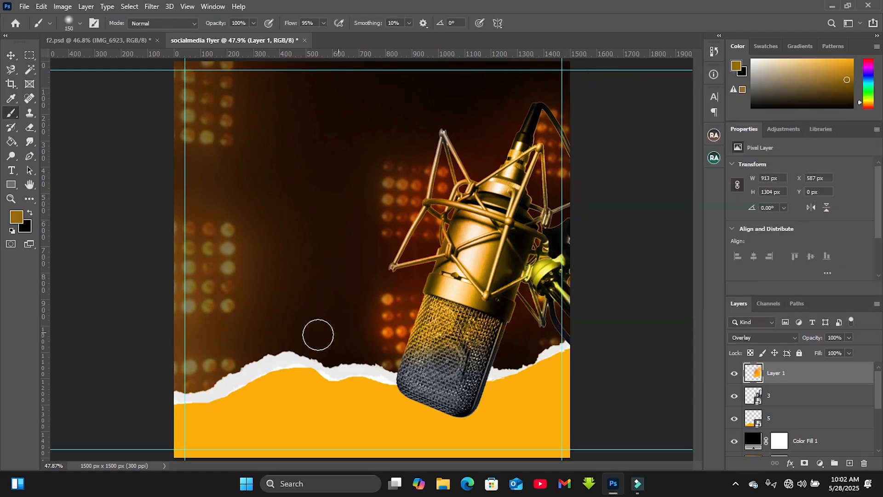
click(18, 220)
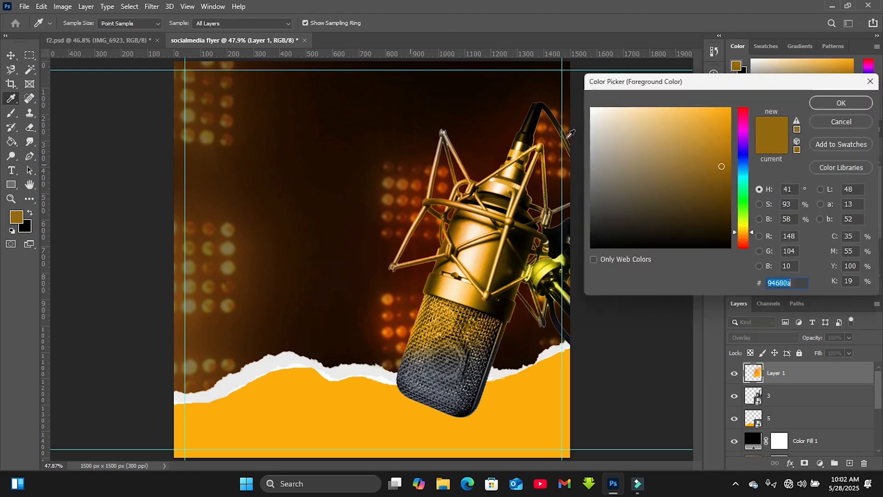
drag(728, 151, 727, 136)
key(Return)
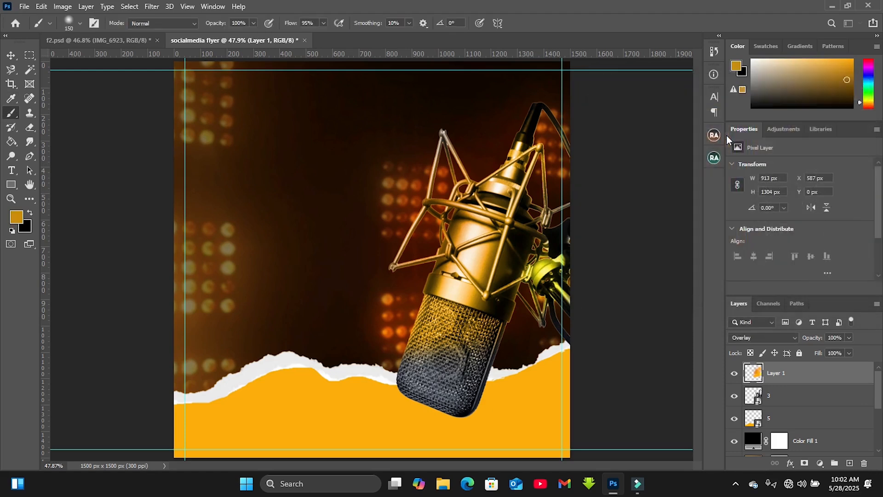
key(bracketright)
key(bracketright)
key(bracketright)
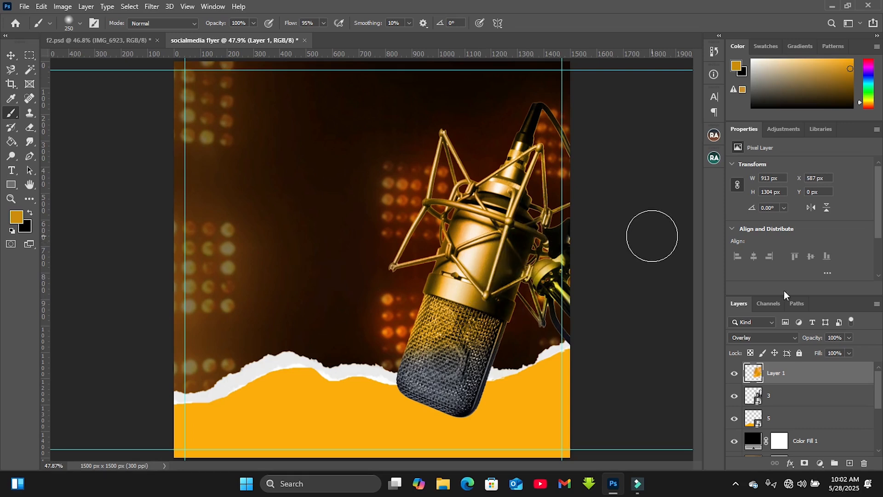
Clip the painted glow on Layer 1 to microphone layer 3 with a clipping mask
right_click(818, 376)
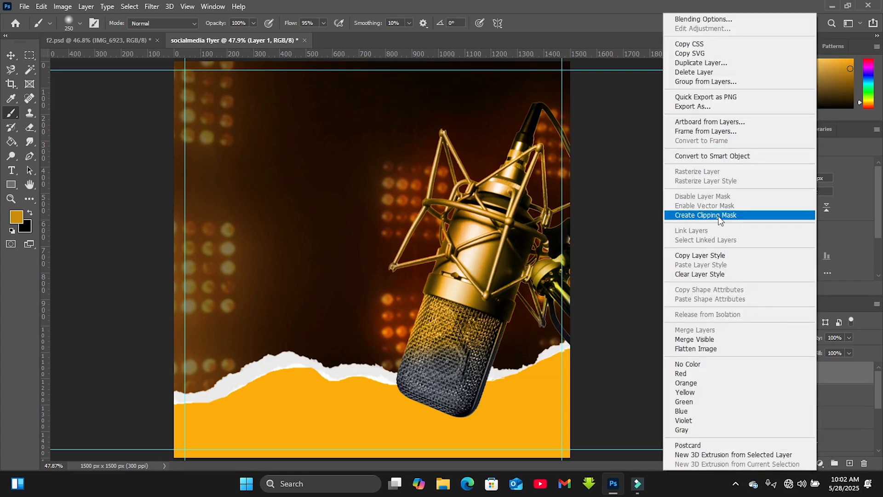
click(720, 216)
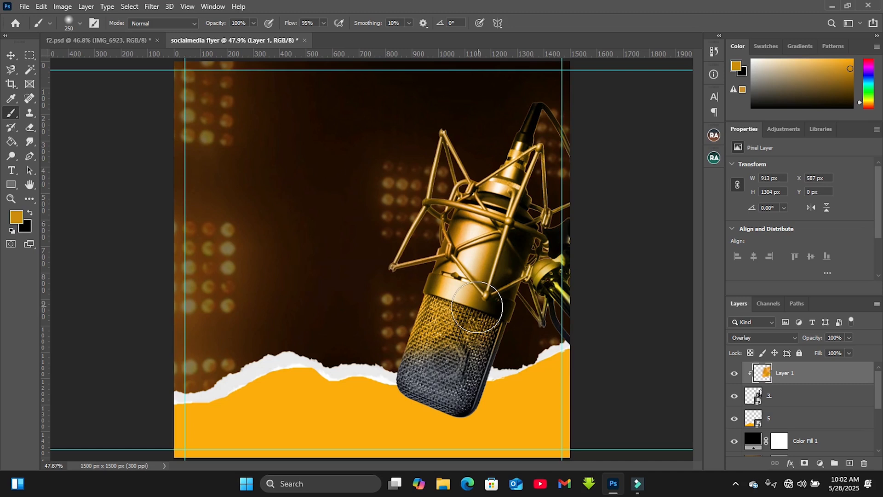
key(v)
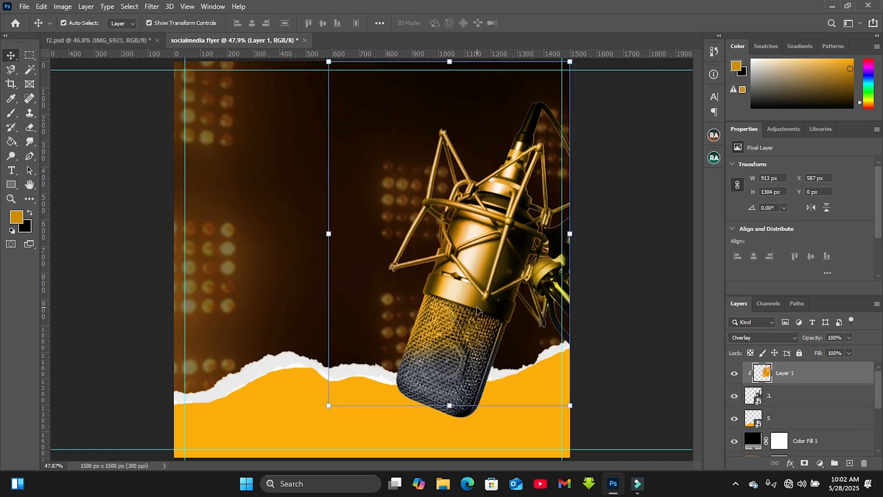
click(234, 272)
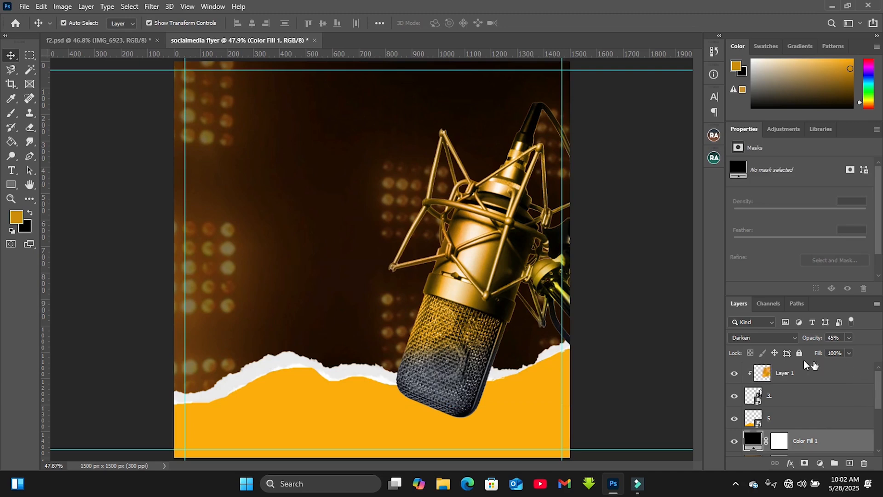
Place image 1 from the podcast folder as an embedded object and move its layer to the top of the stack
click(24, 7)
click(23, 6)
click(24, 6)
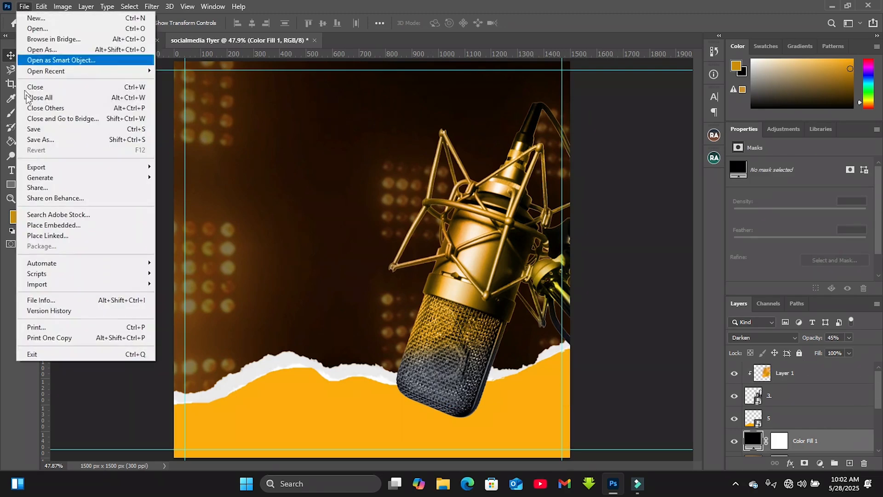
click(47, 225)
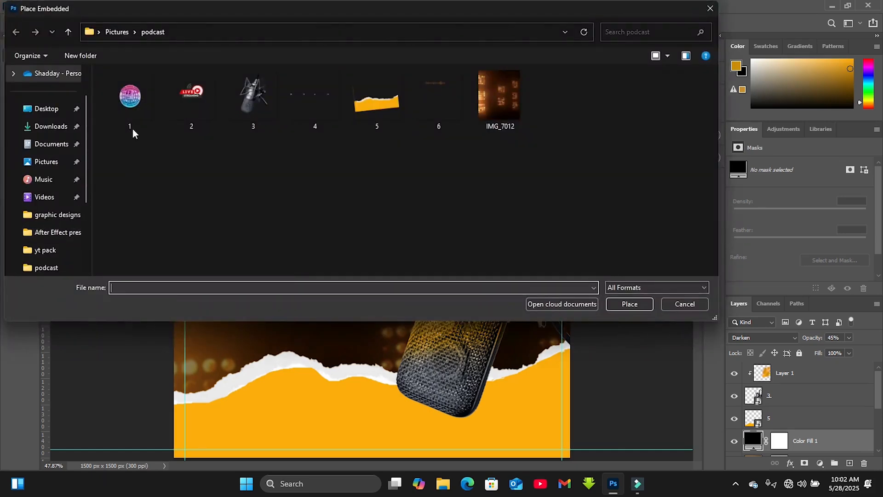
click(132, 113)
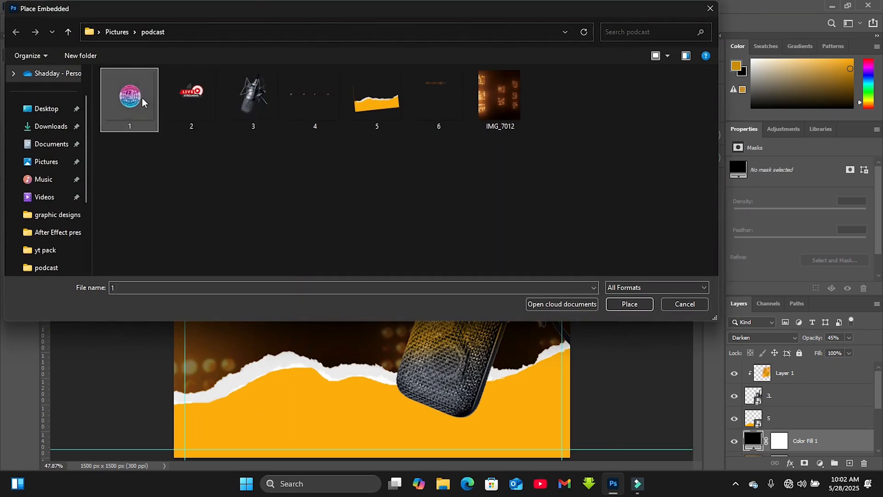
click(636, 305)
key(Return)
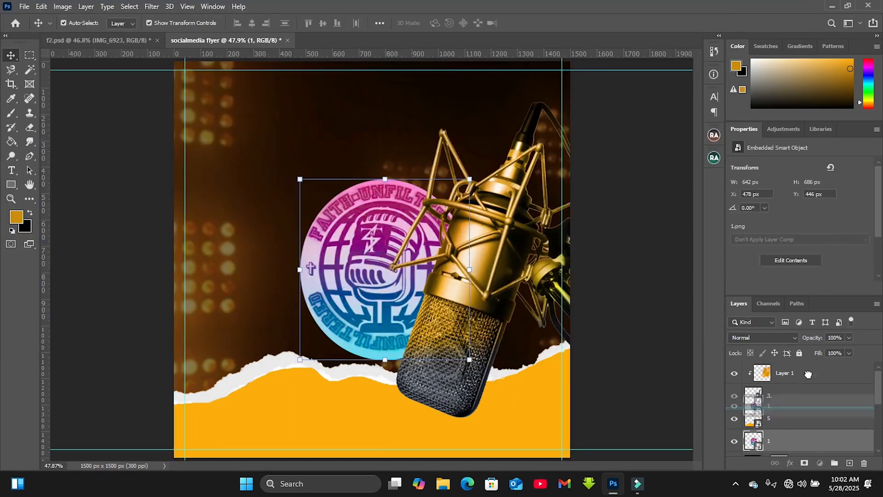
Move the round podcast logo toward the flyer's upper left and scale it down to a small badge
drag(489, 289, 402, 189)
key(ctrl+t)
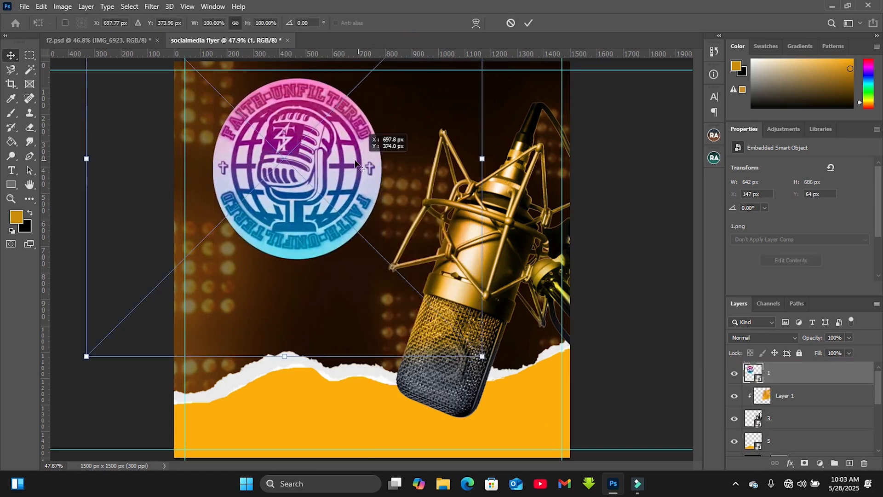
drag(482, 355, 402, 236)
key(Return)
drag(330, 168, 226, 110)
key(ctrl+t)
drag(146, 175, 213, 160)
key(Return)
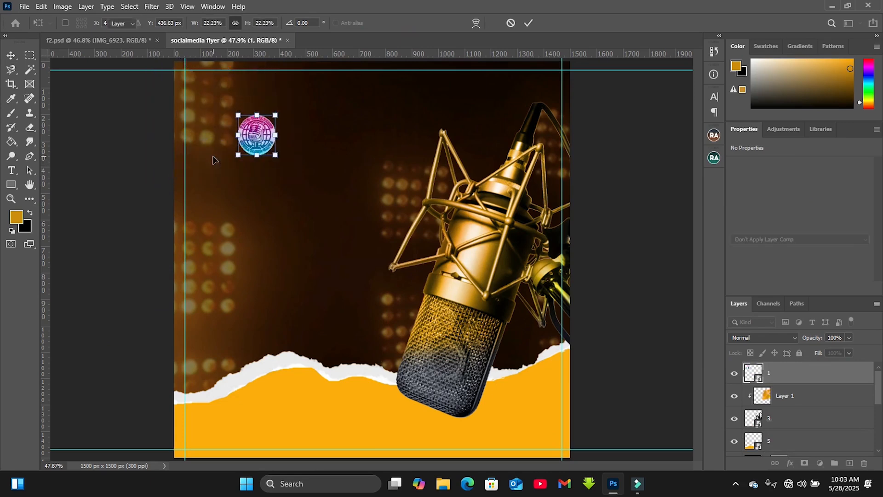
Resize the logo to about 129 by 138 px and align it to the upper-left margin guides at X 42 px, Y 33 px
key(ctrl+plus)
key(ctrl+plus)
scroll(393, 191, up, 3)
drag(209, 207, 125, 153)
click(110, 170)
drag(73, 201, 77, 198)
key(Return)
drag(132, 152, 131, 143)
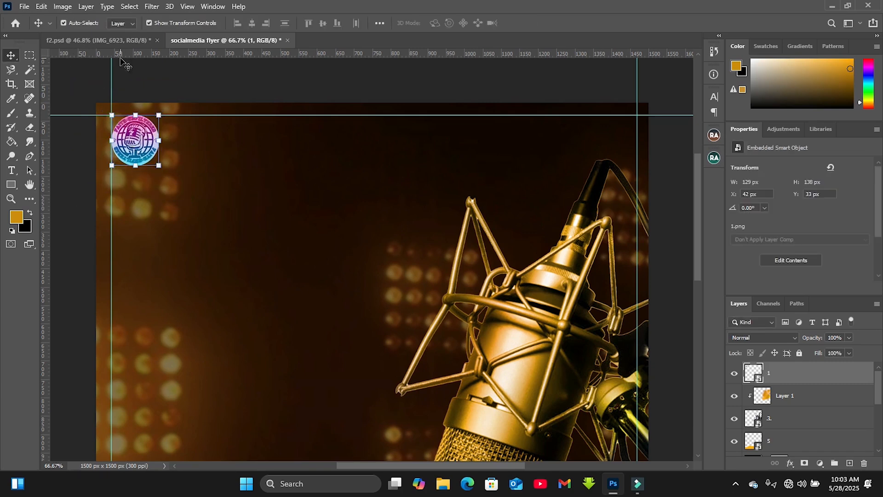
Place image 2, the live streaming badge, as an embedded object and scale it down to about 298 by 170 px
click(24, 7)
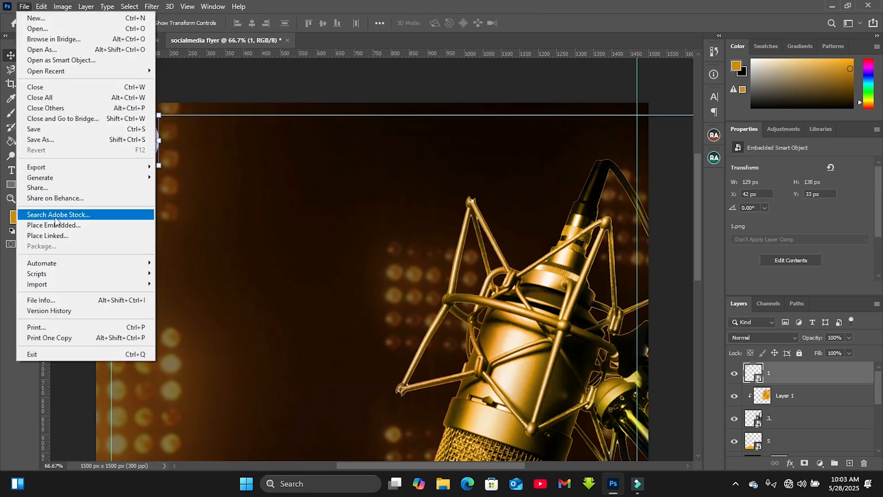
click(51, 225)
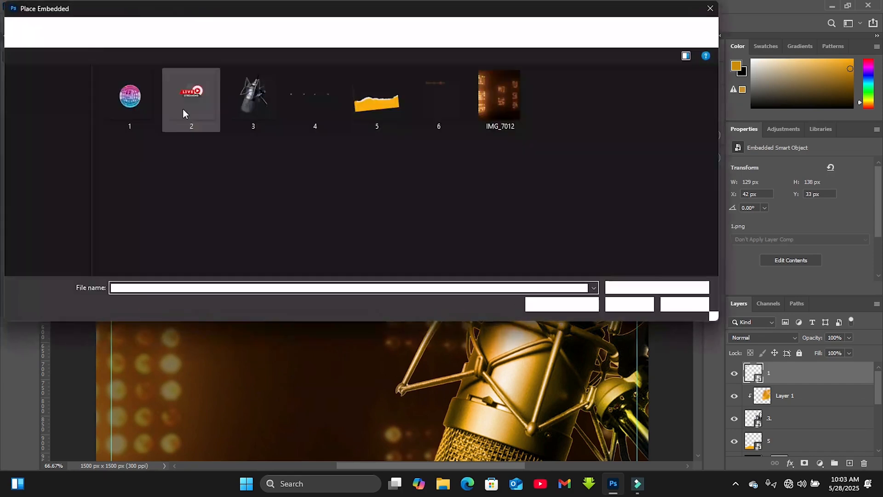
click(210, 100)
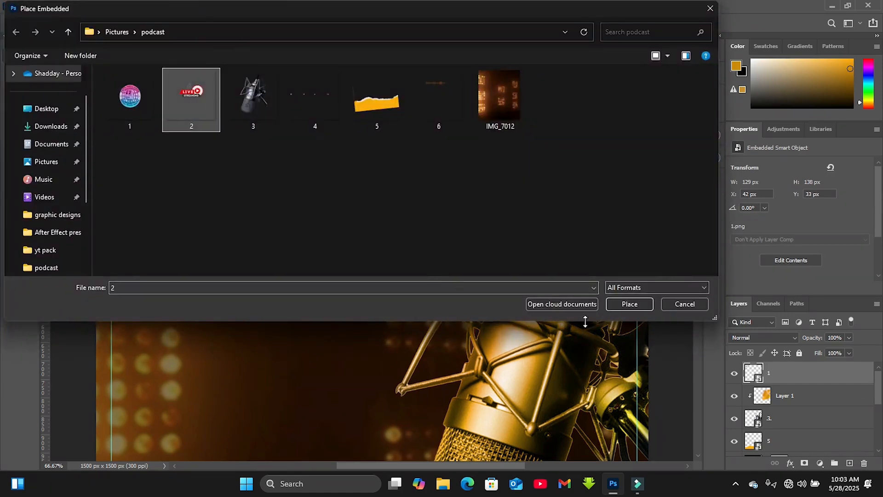
click(634, 305)
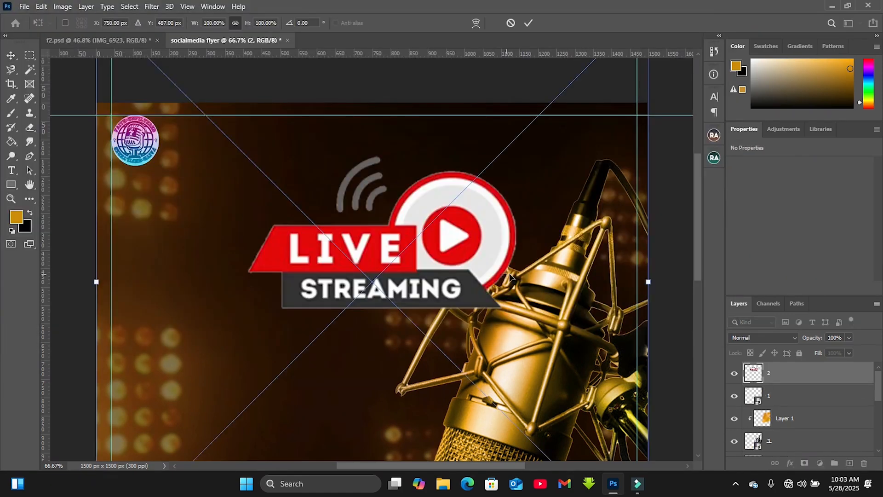
drag(96, 282, 260, 291)
key(Return)
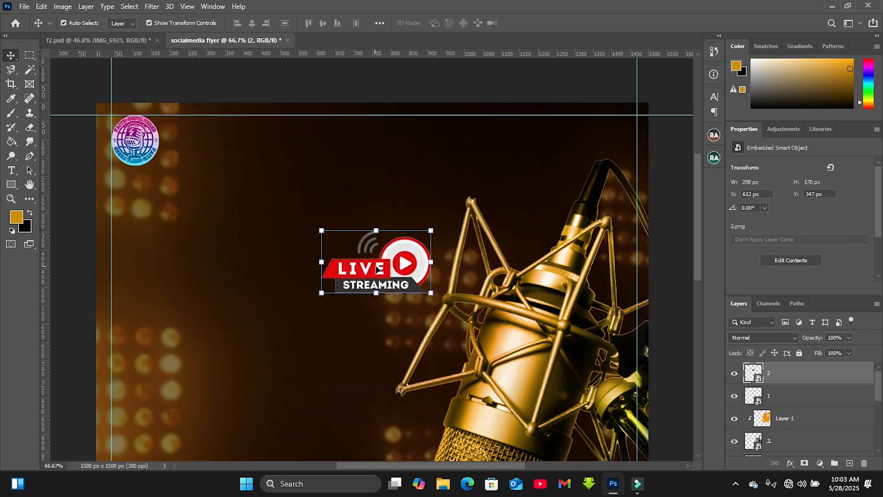
Move the live streaming badge to the flyer's upper-right margin corner and shrink it to about 230 by 131 px
drag(385, 275, 591, 148)
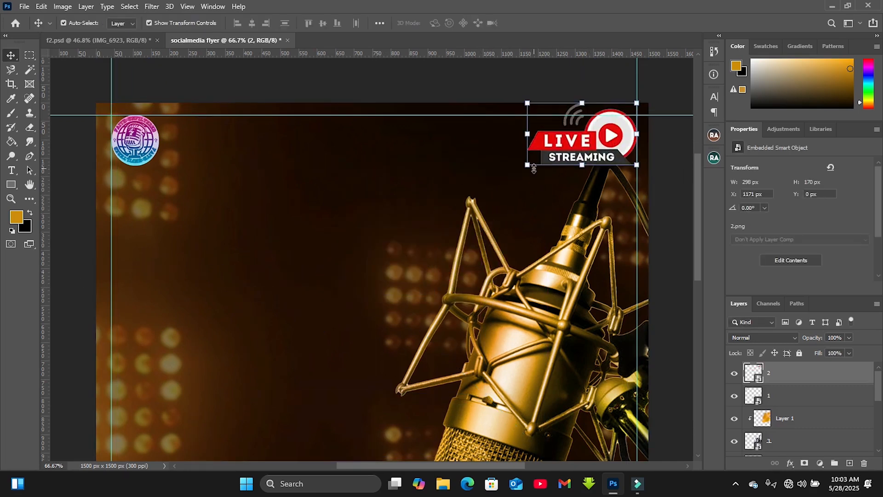
click(530, 169)
drag(466, 155, 481, 155)
mouse_move(584, 150)
mouse_down()
mouse_move(602, 144)
mouse_move(597, 150)
mouse_up()
mouse_move(500, 155)
mouse_down()
mouse_move(508, 156)
mouse_move(499, 155)
mouse_up()
mouse_move(605, 145)
mouse_down()
mouse_move(619, 142)
mouse_move(609, 142)
mouse_up()
key(Return)
click(461, 172)
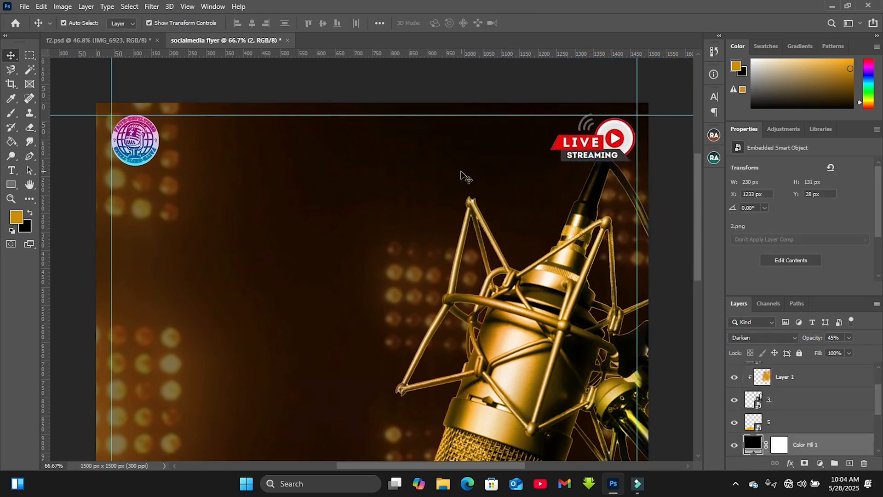
Select microphone layer 3 together with Layer 1, scale both down slightly and shift them down and right below the live badge
key(ctrl+0)
click(797, 409)
shift+click(809, 376)
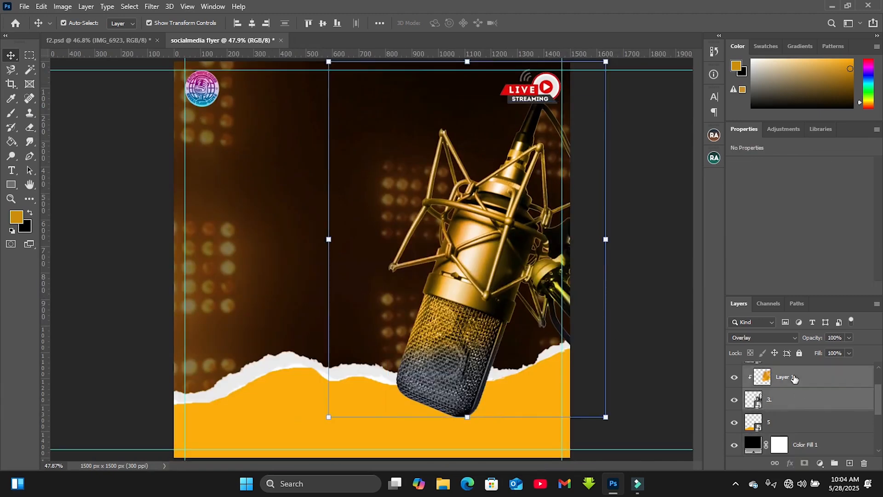
key(ctrl+t)
drag(335, 419, 339, 408)
key(Return)
drag(482, 284, 498, 301)
click(650, 293)
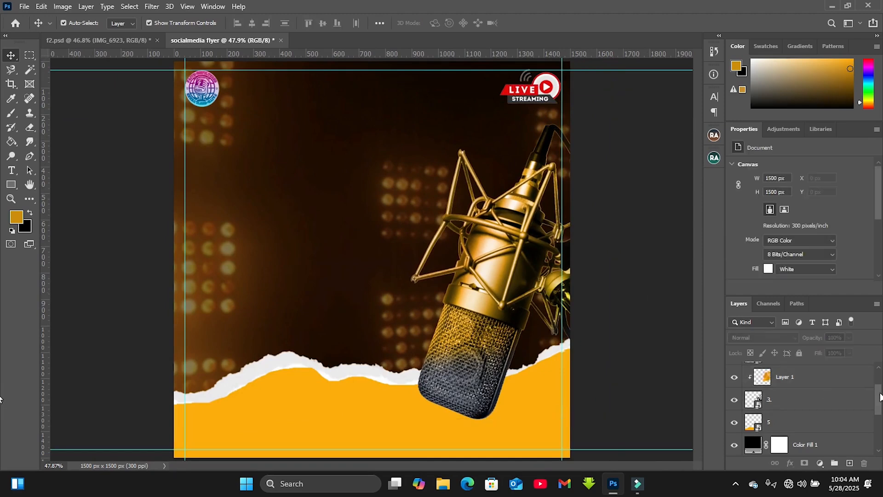
Place image 4, the social handles strip, as an embedded object on top and move it onto the yellow paper at the flyer's base
drag(879, 394, 880, 367)
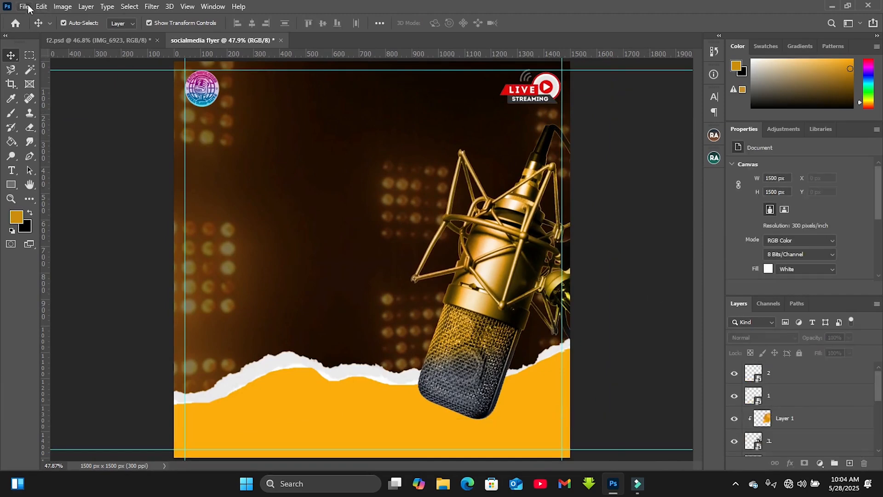
click(23, 6)
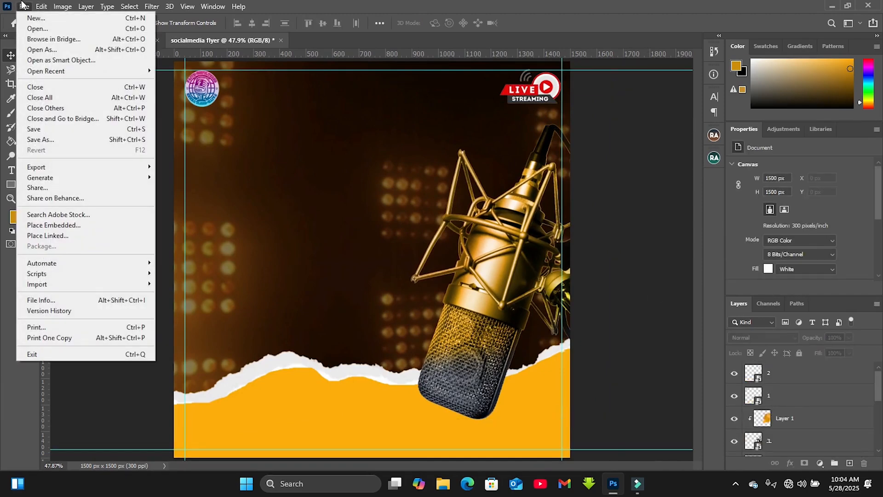
click(51, 227)
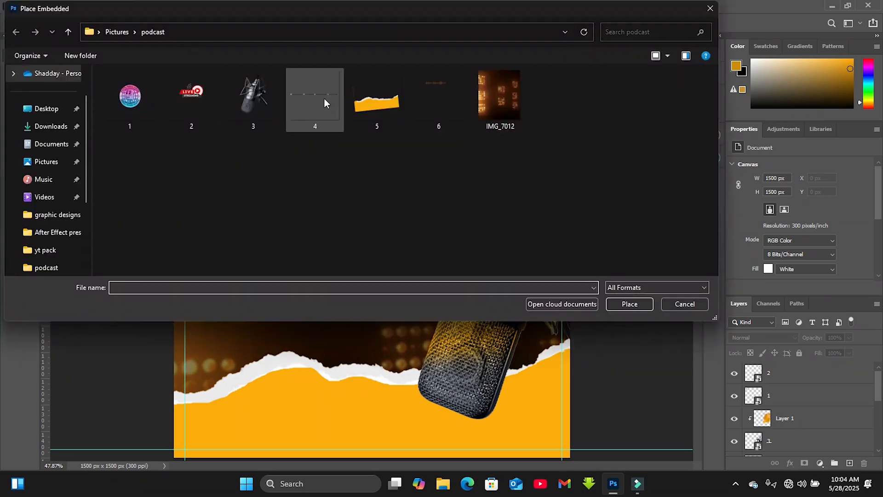
click(324, 98)
click(631, 308)
key(Return)
drag(371, 202, 380, 437)
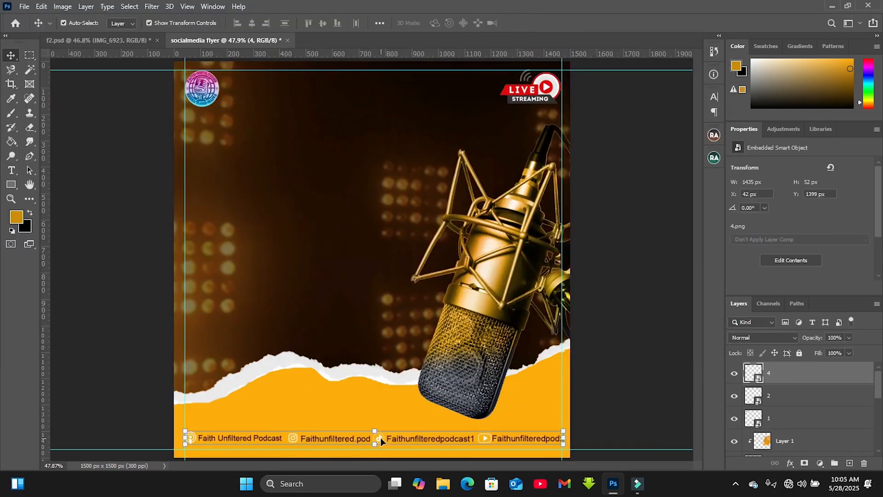
Lower the social handles strip onto the bottom margin guide, at Y 1417 px, and deselect it
key(ctrl+plus)
scroll(697, 289, down, 3)
key(ctrl+t)
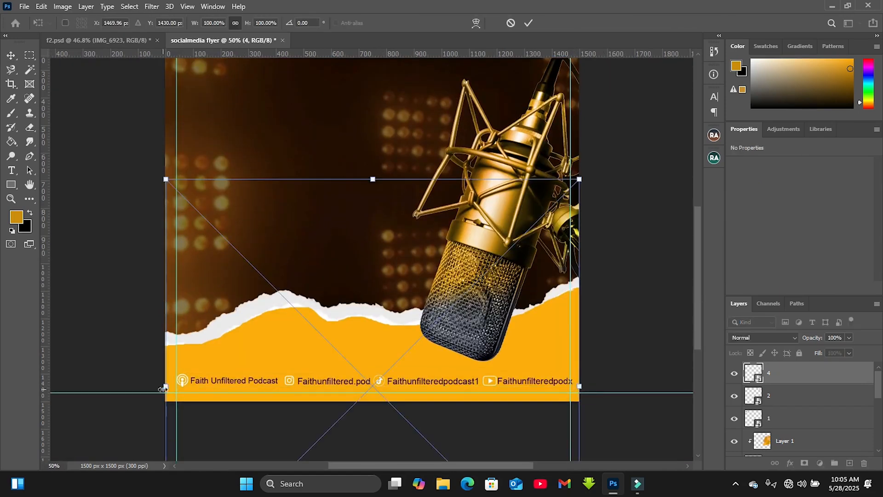
key(Return)
drag(699, 294, 694, 284)
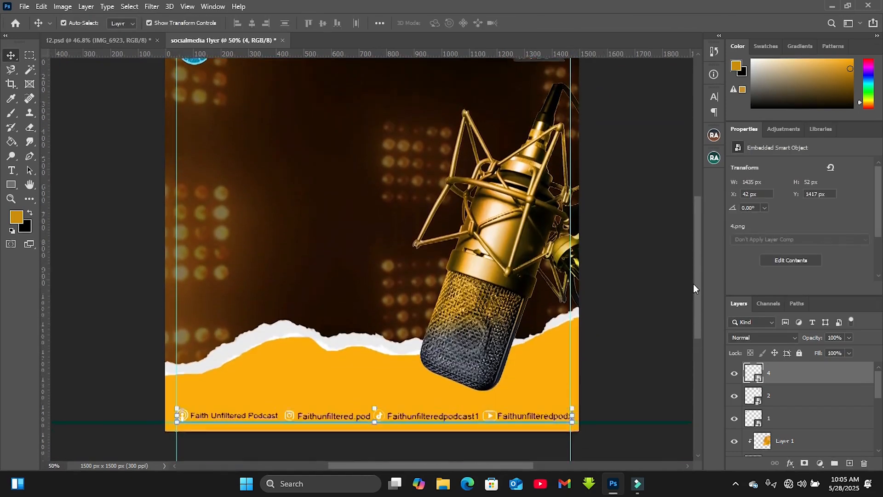
key(ctrl+0)
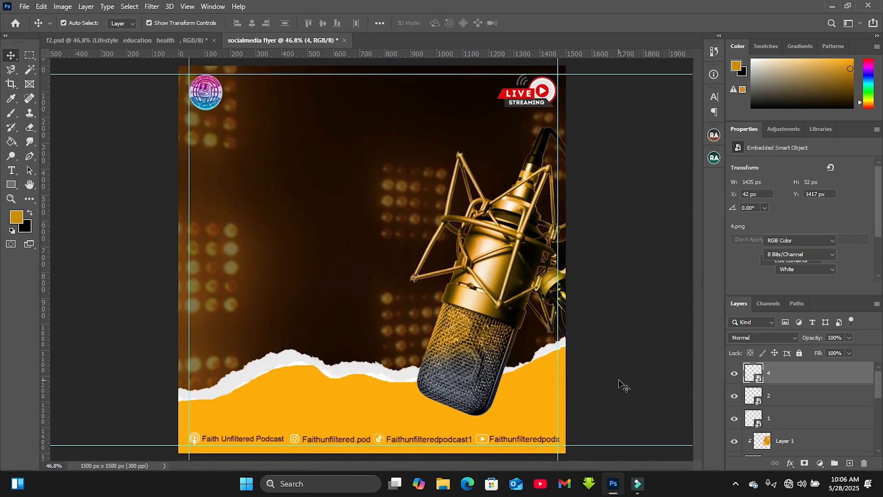
click(623, 385)
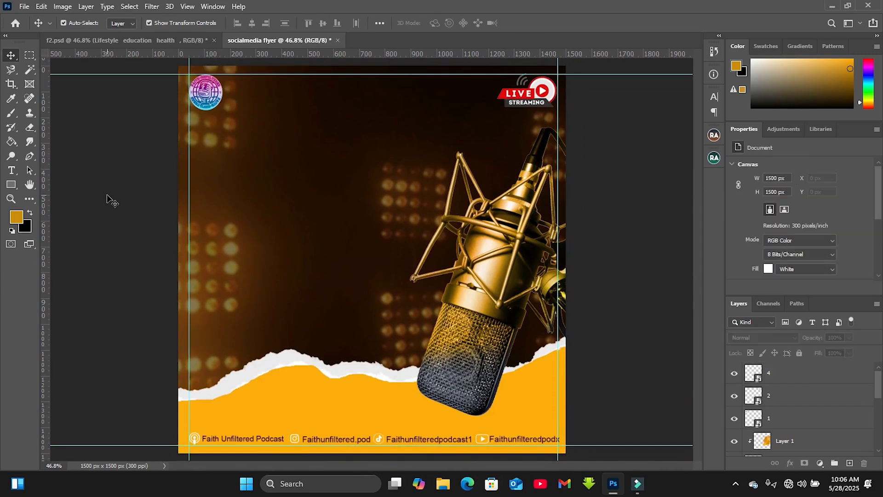
Add the text "EDUCATION LIFESTYLE HEALTH" on the yellow paper in 12 pt LEMON MILK Bold, colour #270227
click(10, 177)
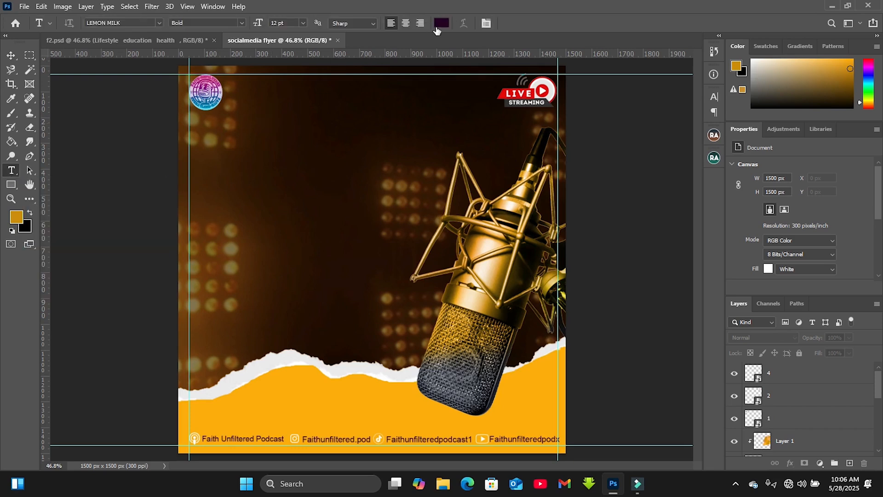
click(435, 27)
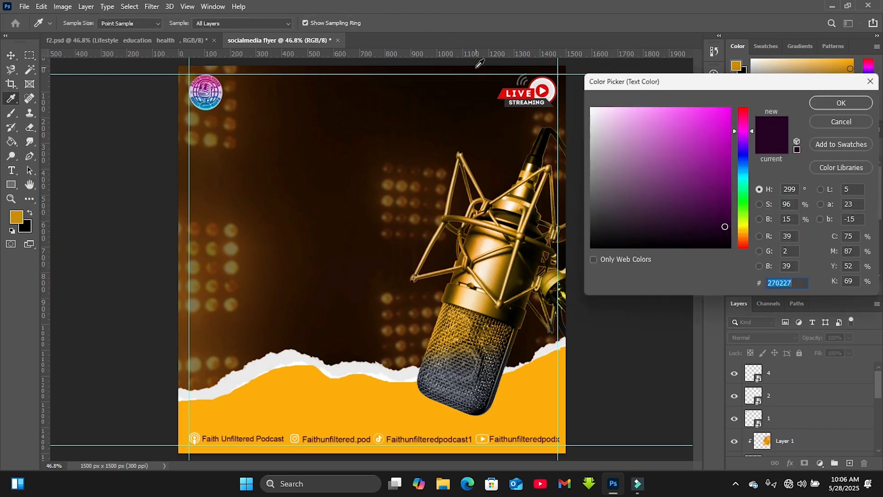
key(Return)
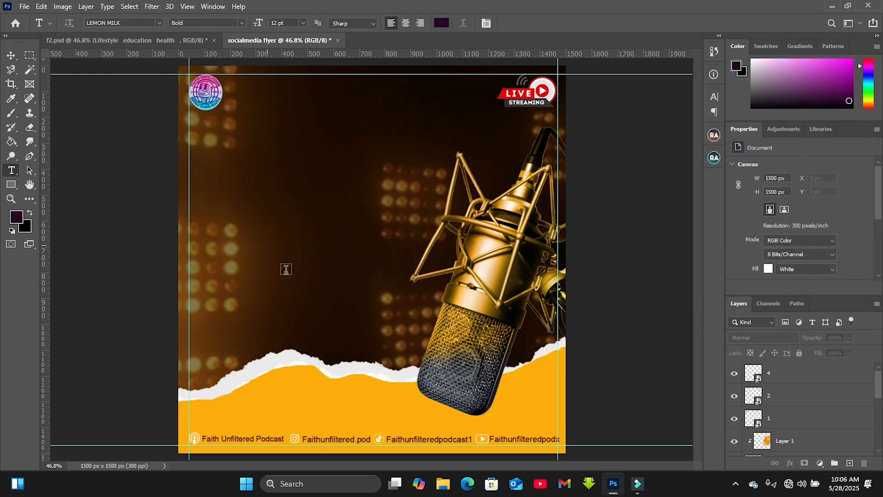
click(223, 412)
text(EDUCATION)
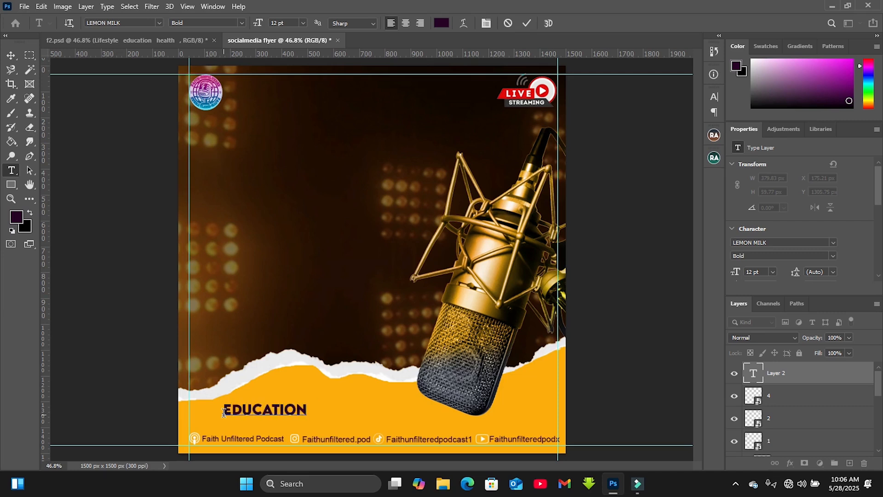
text( LIFESTYLE HEALTH)
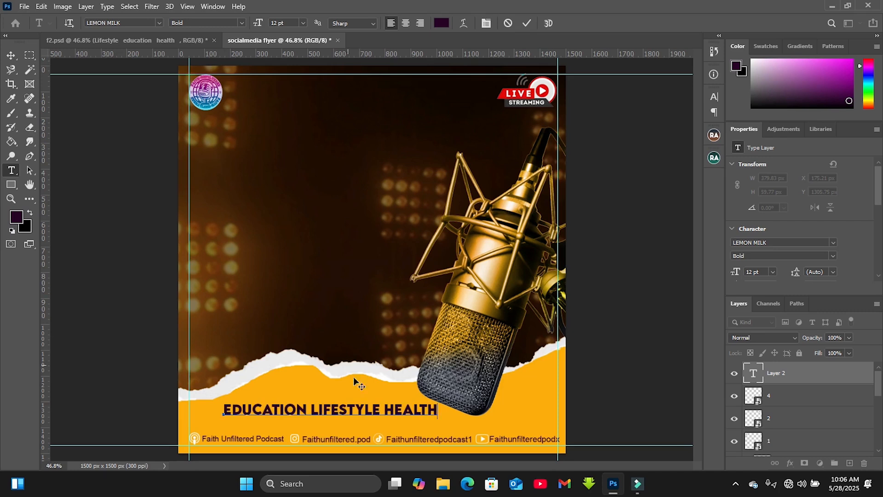
Widen the gaps between the three words and move the text line to about X 305, Y 1288 px
key(Left)
key(Left)
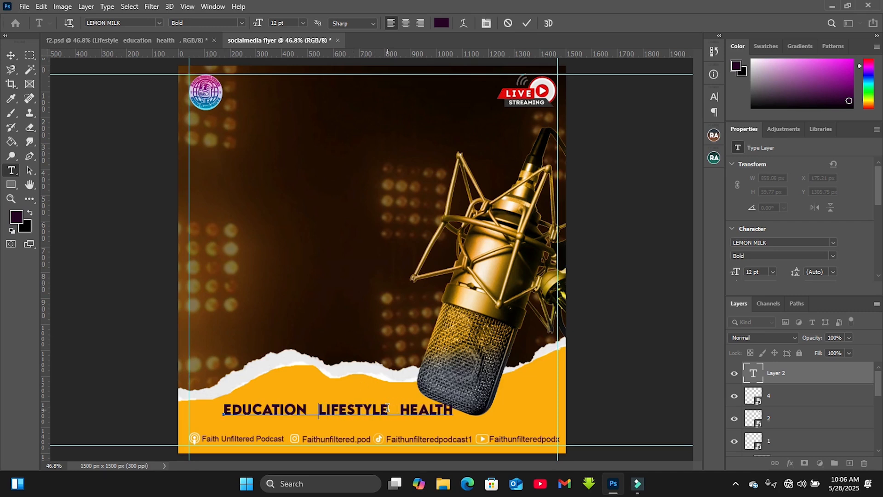
click(526, 23)
key(v)
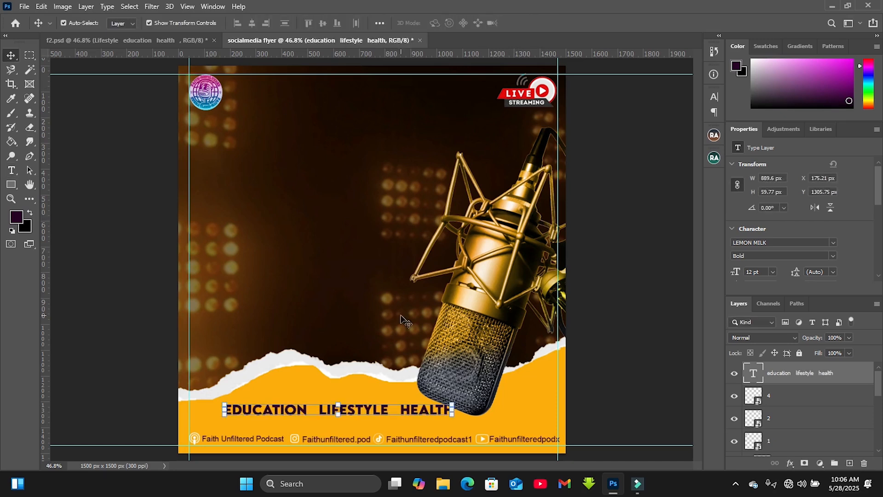
mouse_move(368, 411)
mouse_down()
mouse_move(382, 401)
mouse_move(400, 406)
mouse_up()
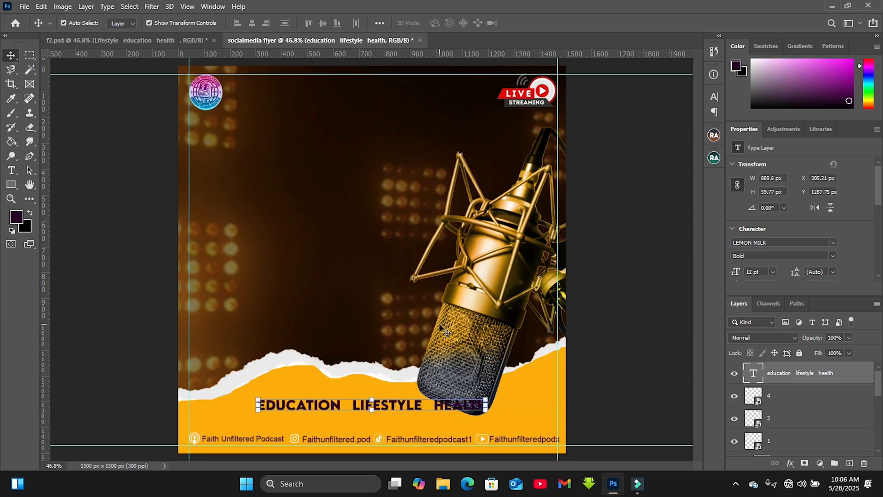
Draw a rectangle about 1296 by 116 px and place it over the text line at about X 52, Y 1275 px
click(11, 186)
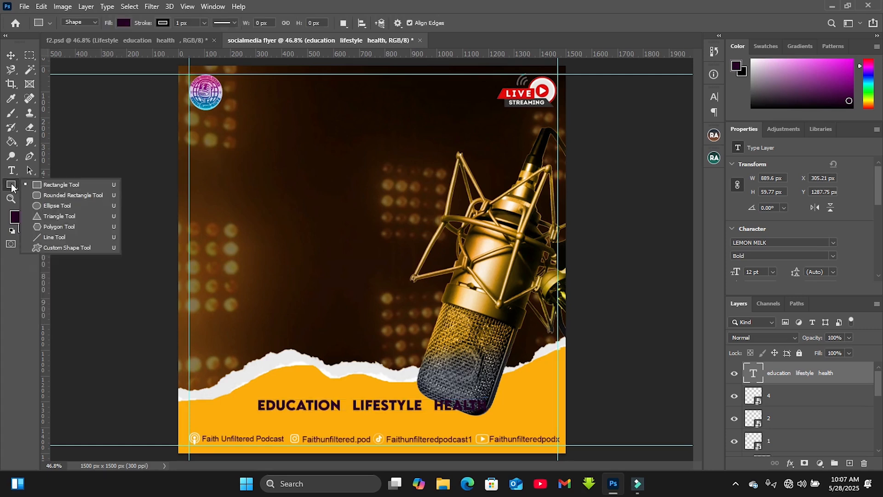
drag(250, 389, 371, 393)
mouse_move(441, 416)
mouse_down()
mouse_move(481, 415)
mouse_move(417, 404)
mouse_up()
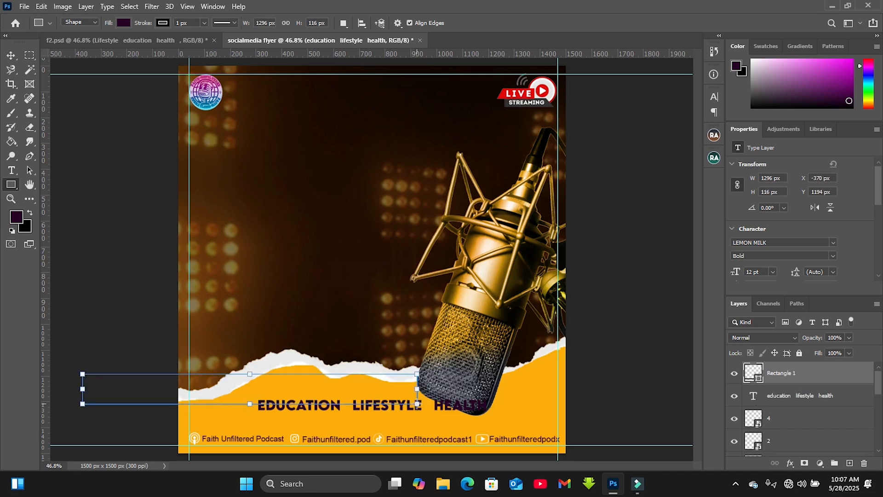
key(v)
drag(306, 385, 415, 408)
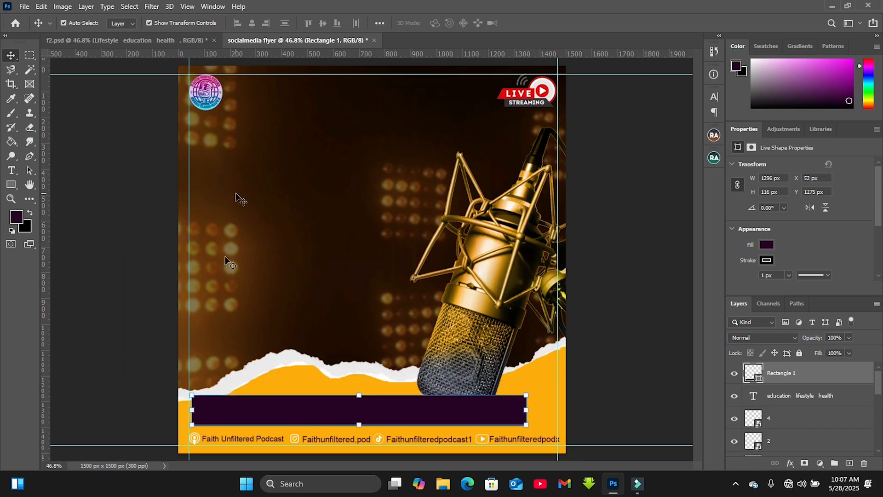
Remove the rectangle's fill and give it an 8 px stroke in colour #270227
click(12, 184)
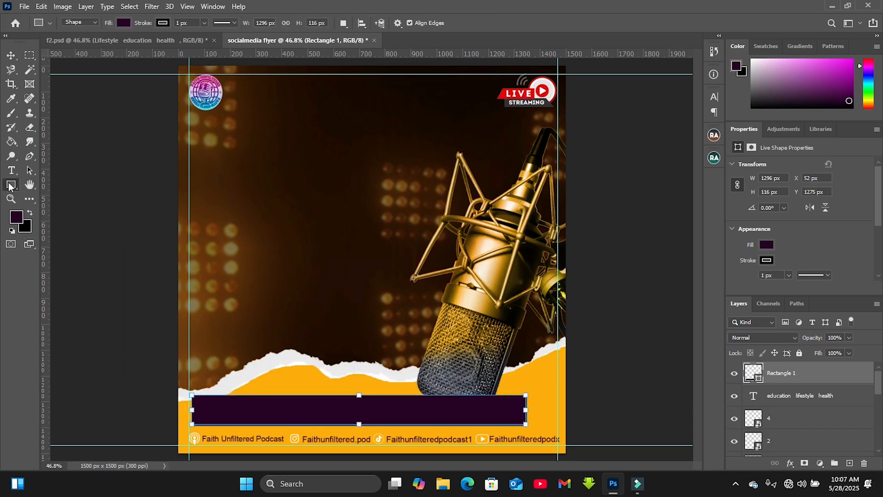
click(122, 24)
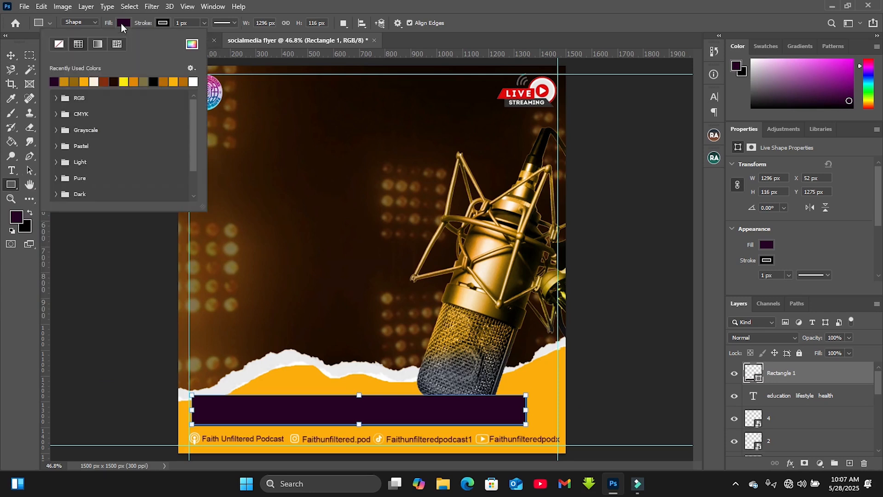
click(60, 46)
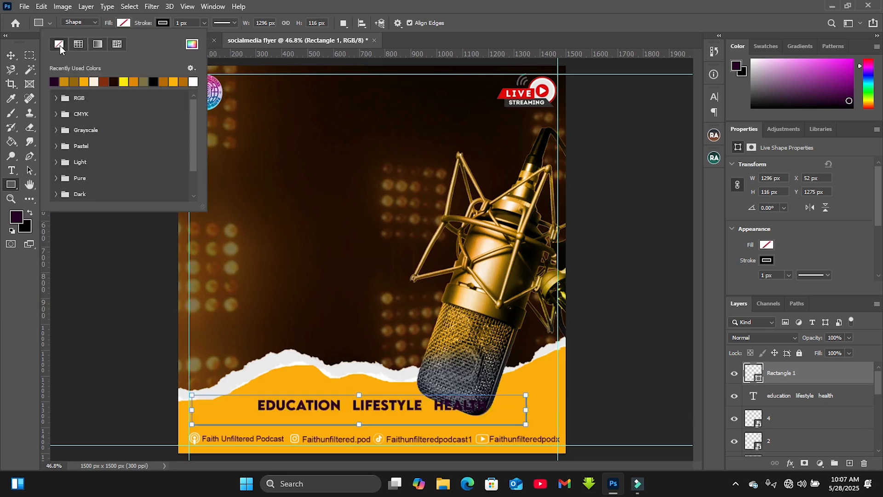
click(162, 23)
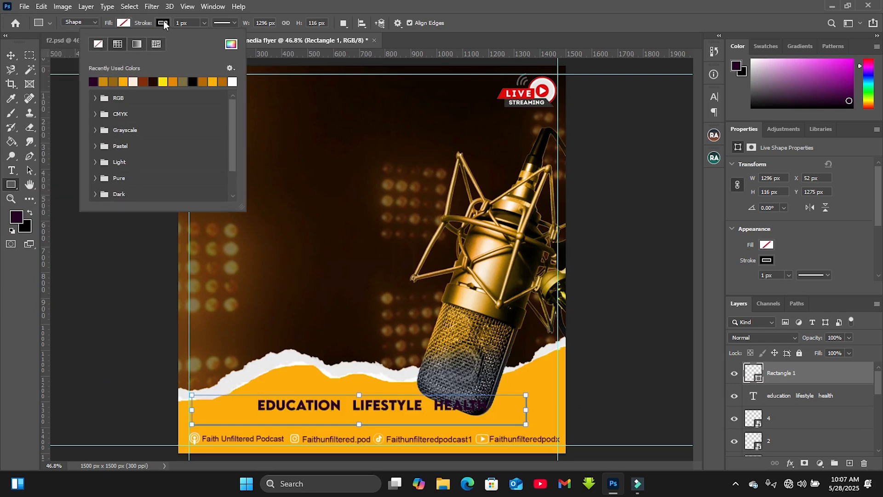
click(230, 46)
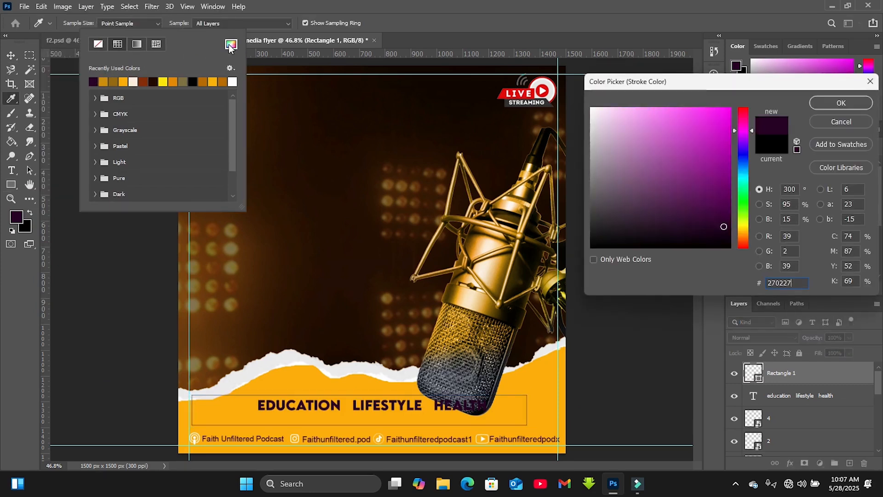
key(Return)
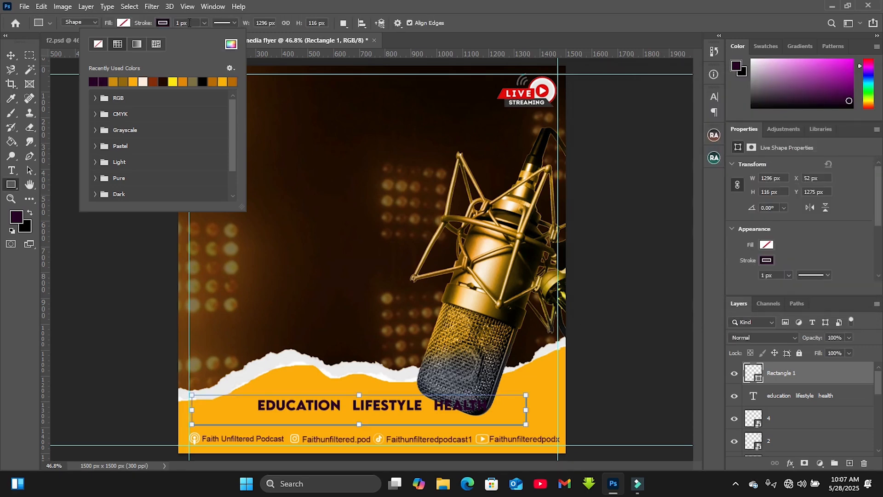
click(189, 23)
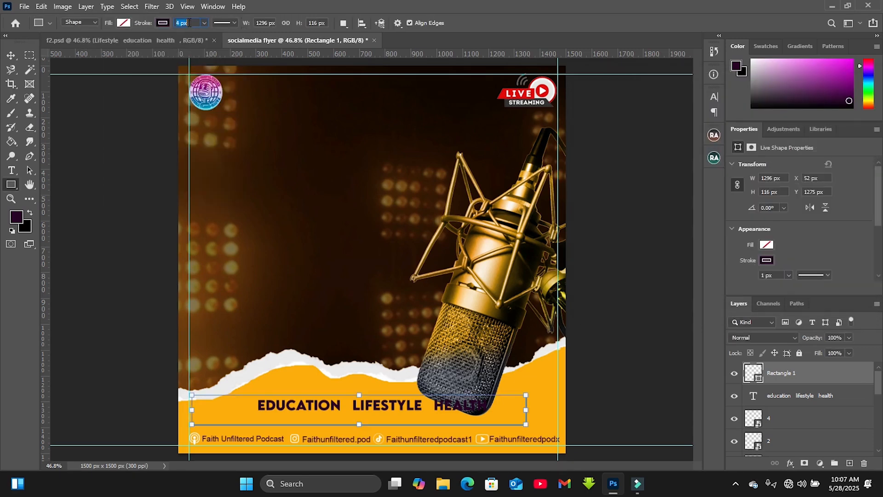
key(Return)
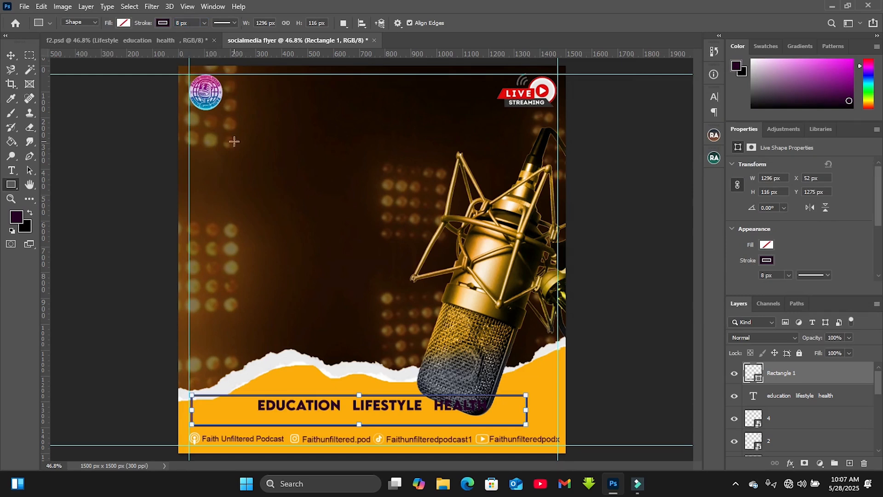
Thicken the stroke of Rectangle 1 to 9 px
key(v)
click(376, 407)
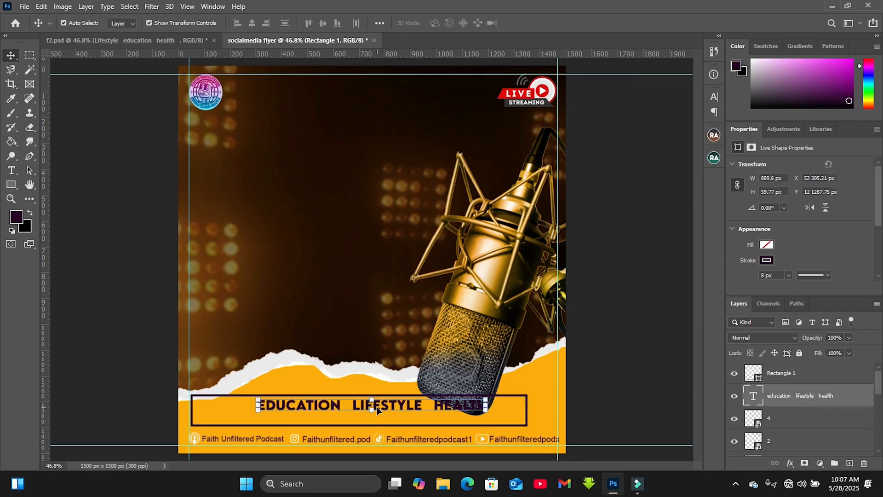
click(11, 184)
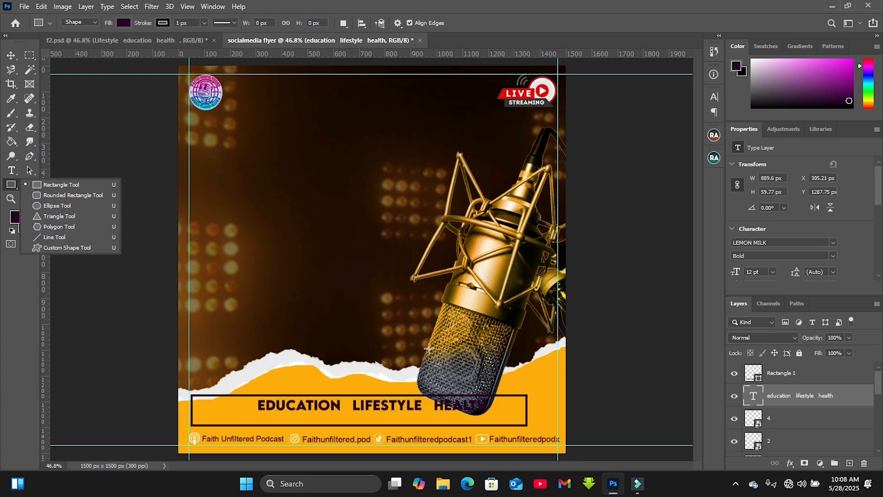
click(808, 375)
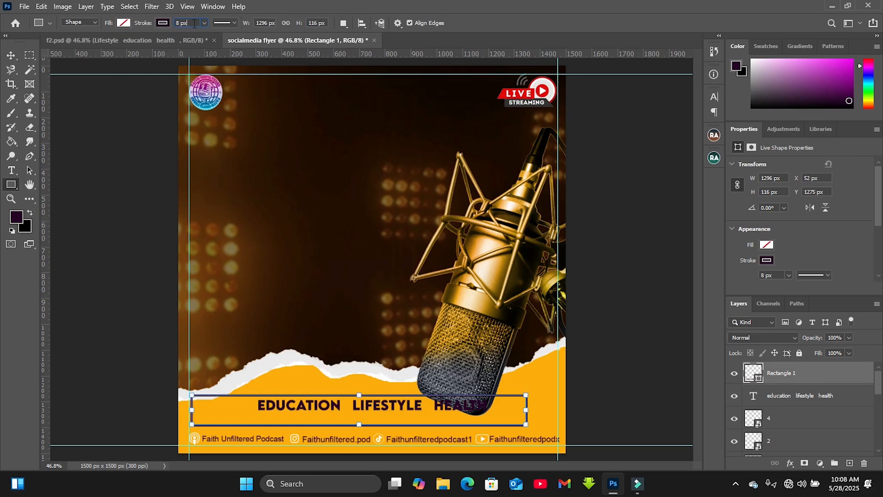
key(Up)
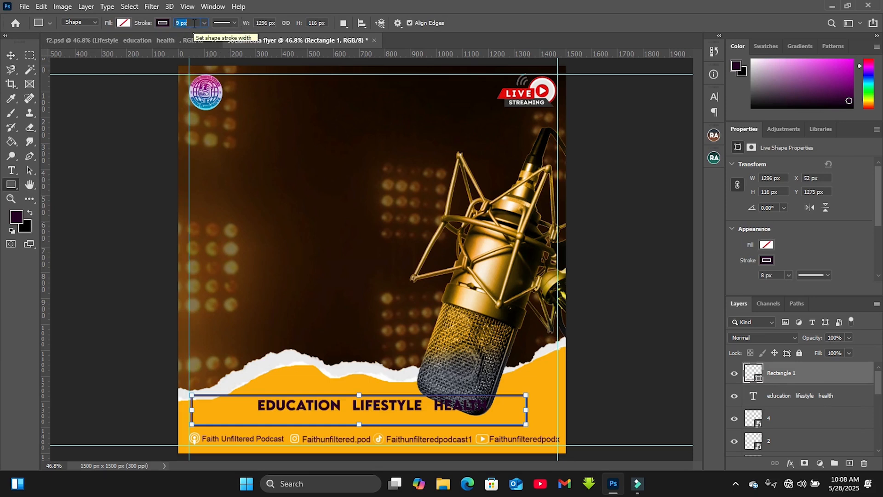
key(Return)
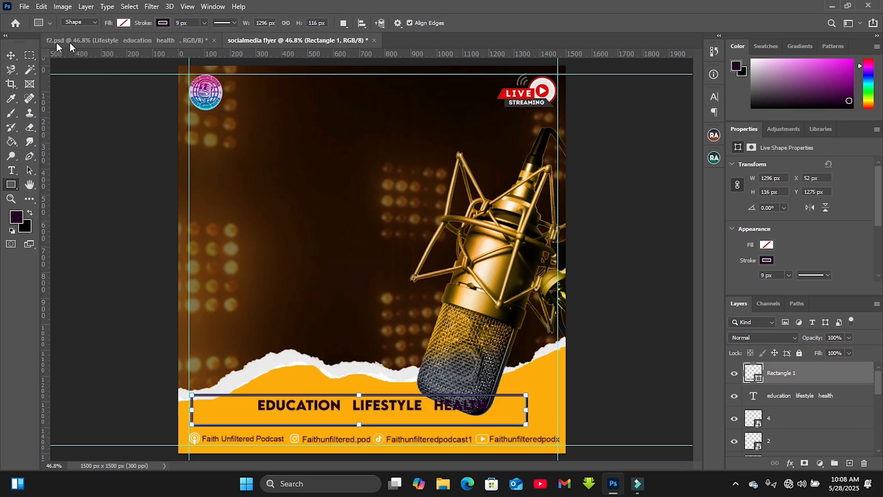
Centre the education, lifestyle and health text inside the outlined frame and enlarge it to about 1270 by 85 px
click(11, 57)
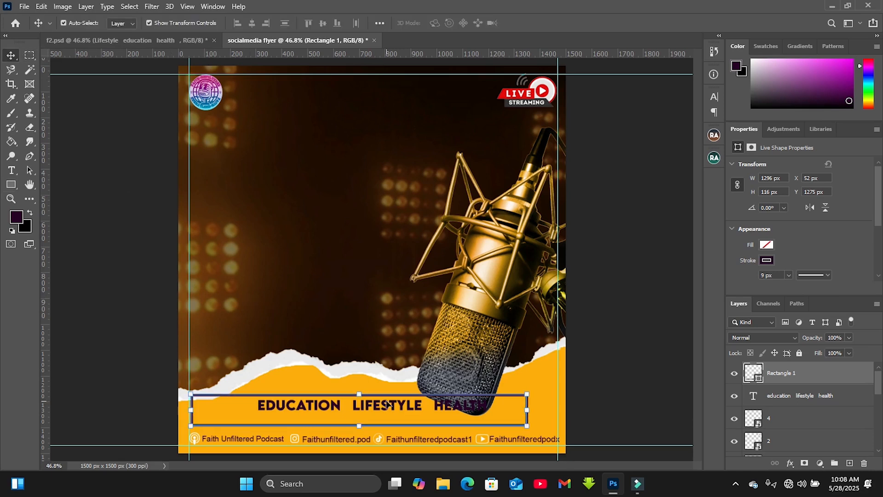
click(377, 407)
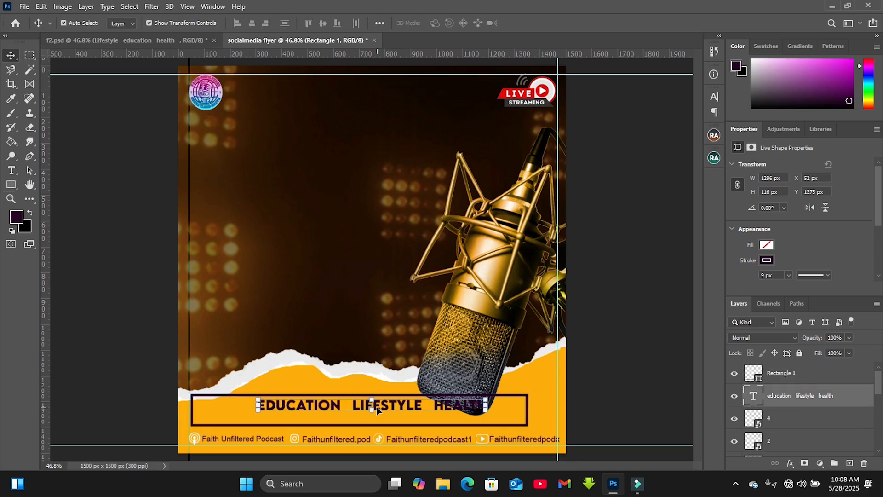
mouse_move(399, 407)
mouse_down()
mouse_move(405, 394)
mouse_move(414, 400)
mouse_move(382, 410)
mouse_up()
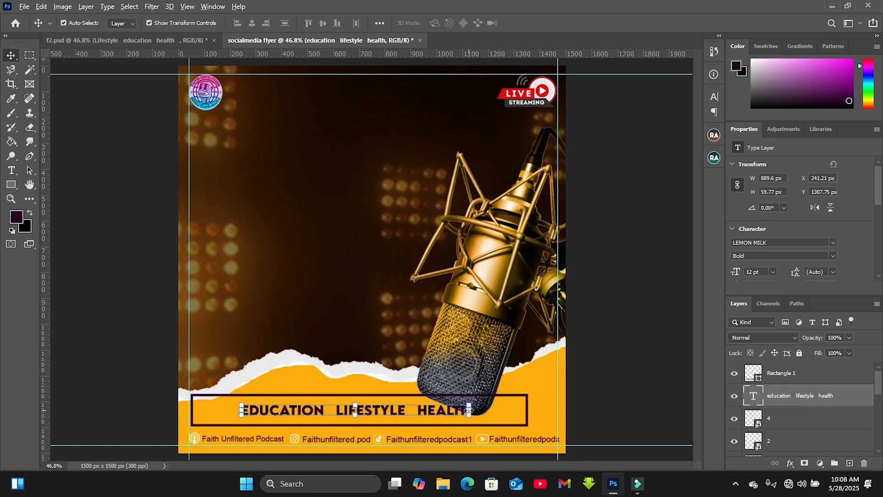
drag(471, 409, 519, 411)
drag(402, 414, 409, 413)
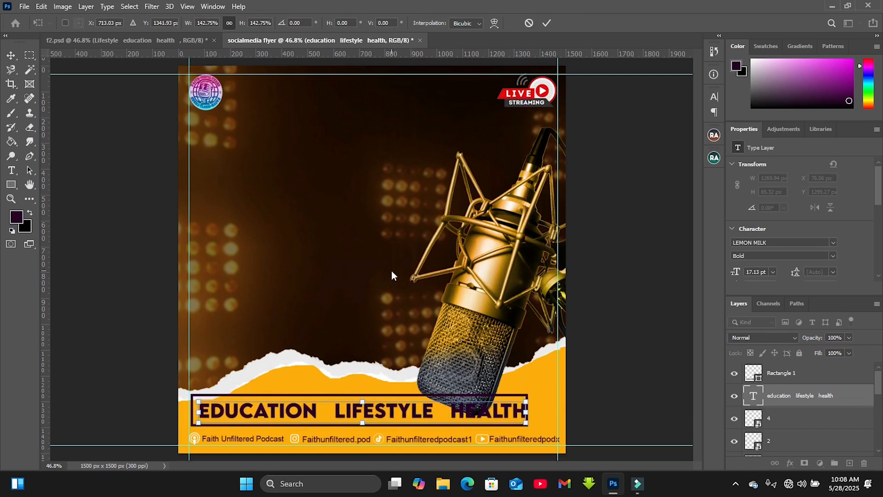
key(Return)
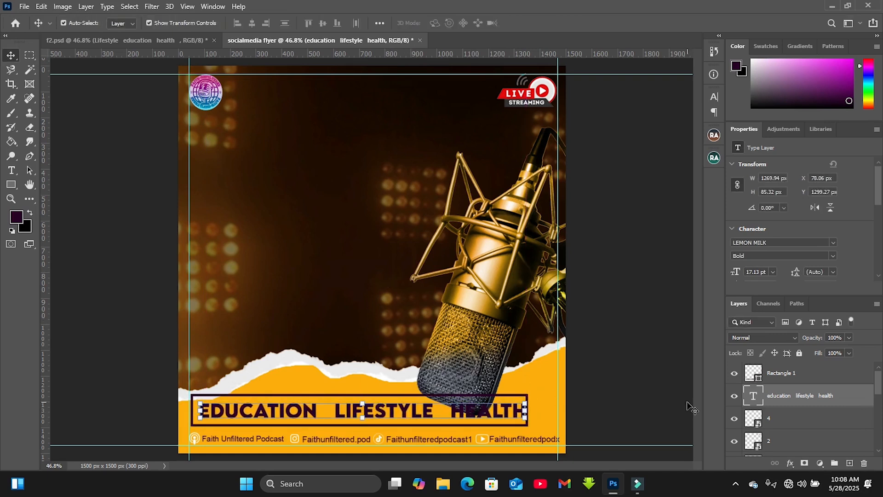
Link Rectangle 1 with the text layer and move both below microphone layer 3, directly above layer 5
shift+click(775, 376)
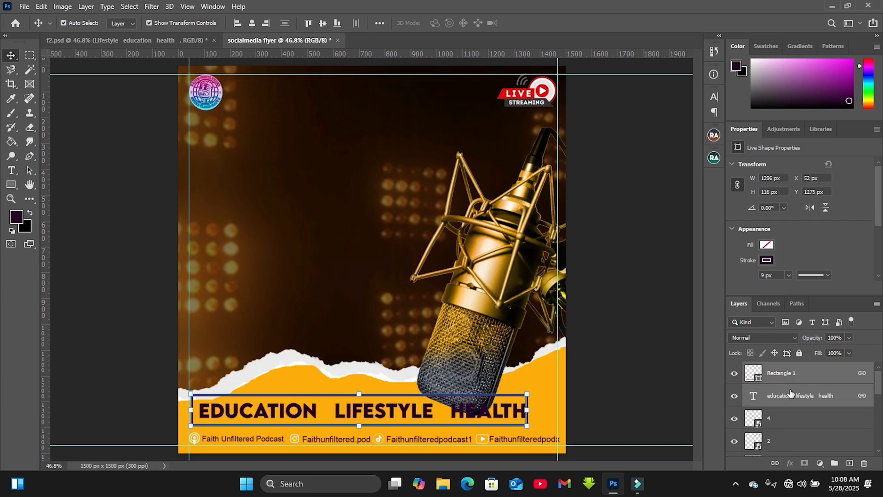
drag(800, 382, 771, 390)
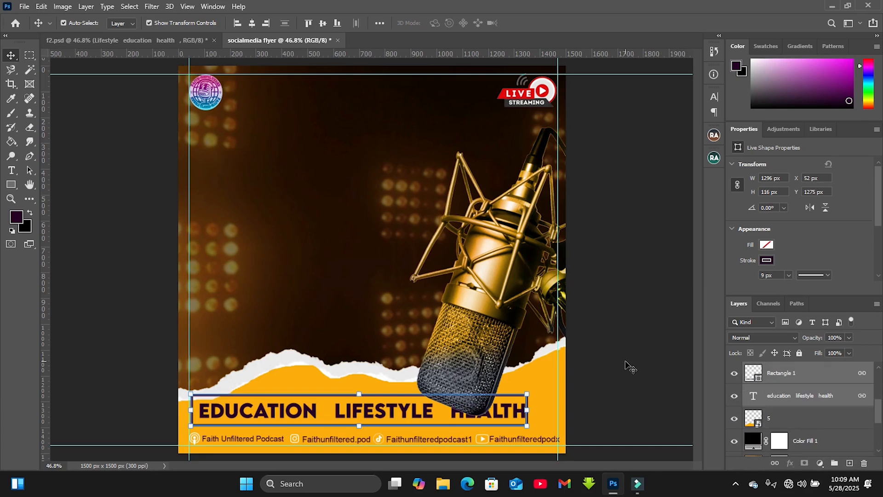
click(506, 324)
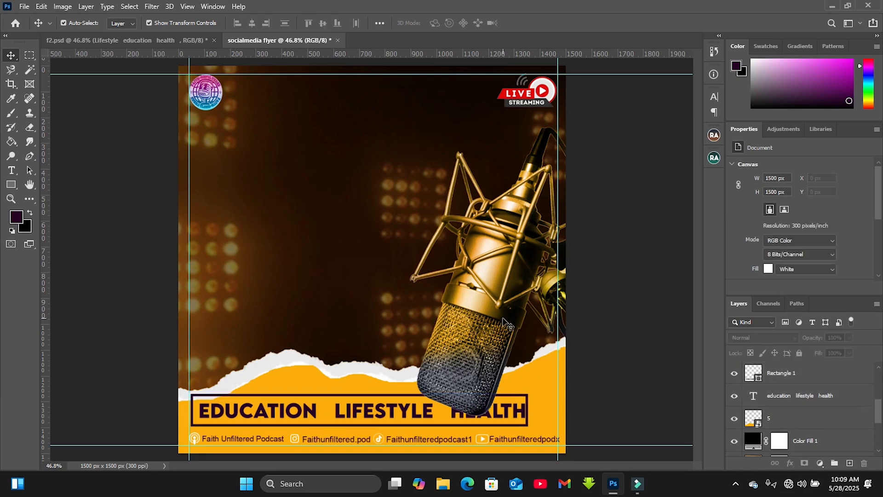
Link Layer 1 with microphone layer 3 and move them straight up until the microphone clears the framed text
click(488, 338)
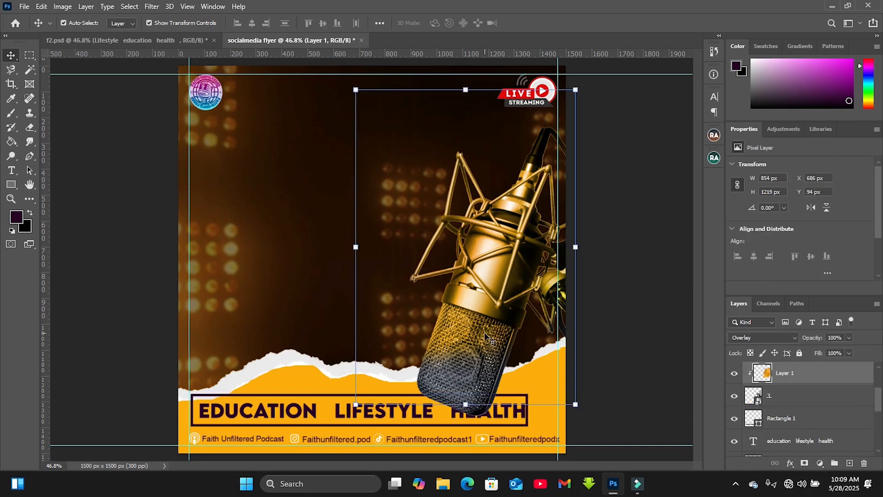
ctrl+click(803, 400)
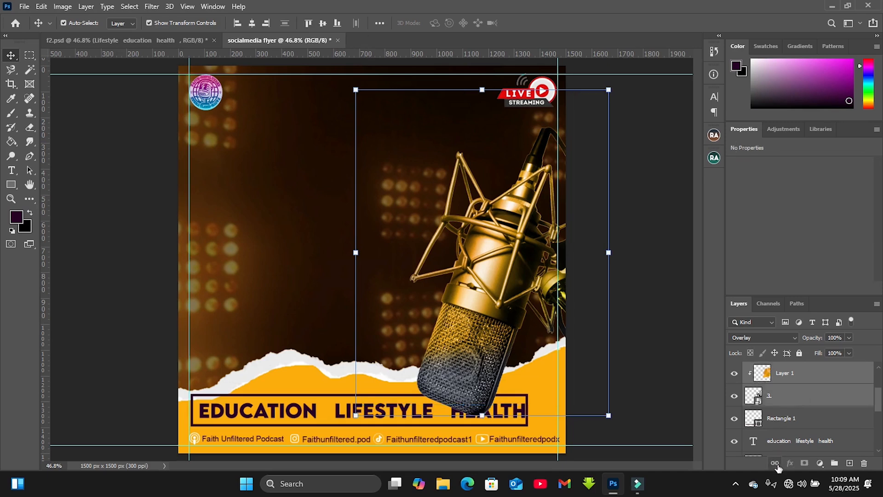
drag(508, 279, 508, 263)
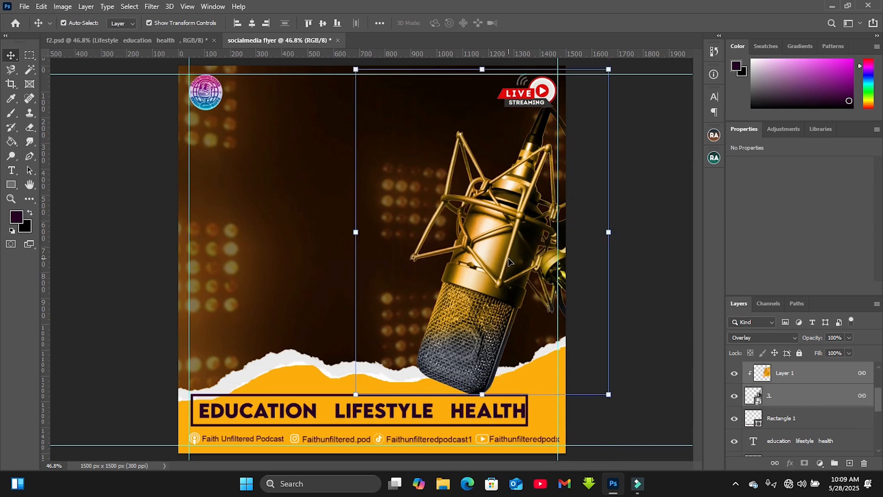
Scale the linked frame and topic text down slightly and centre them above the row of social handles
drag(281, 413, 292, 410)
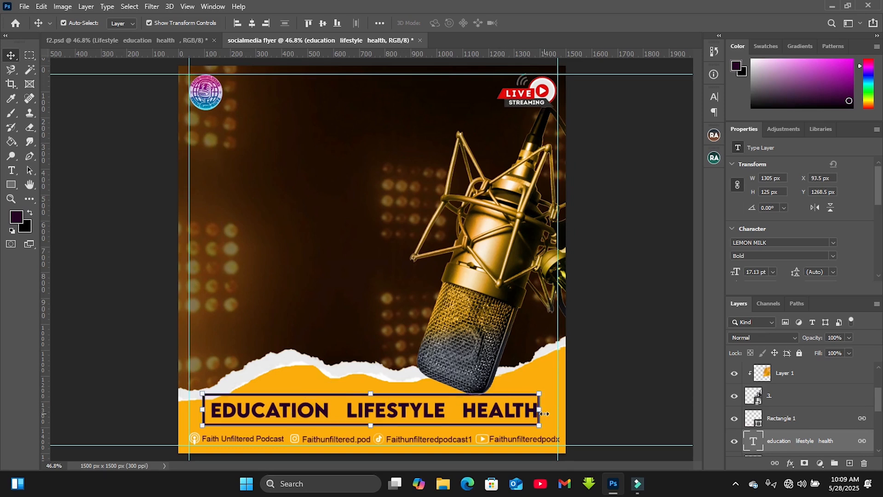
drag(540, 413, 527, 412)
key(Return)
drag(419, 411, 420, 411)
Unlink the topic text from Rectangle 1 and shrink the text slightly so it fits inside the frame
click(775, 463)
drag(523, 408, 518, 409)
click(594, 354)
click(490, 409)
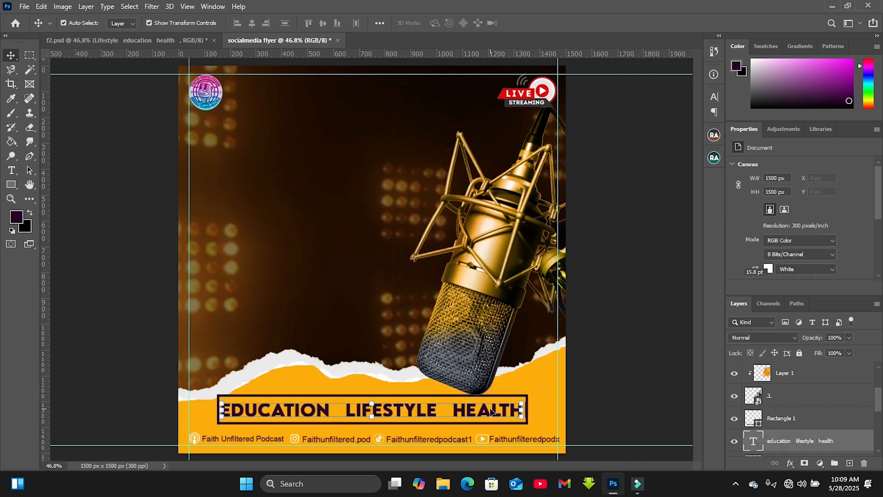
click(652, 395)
click(785, 423)
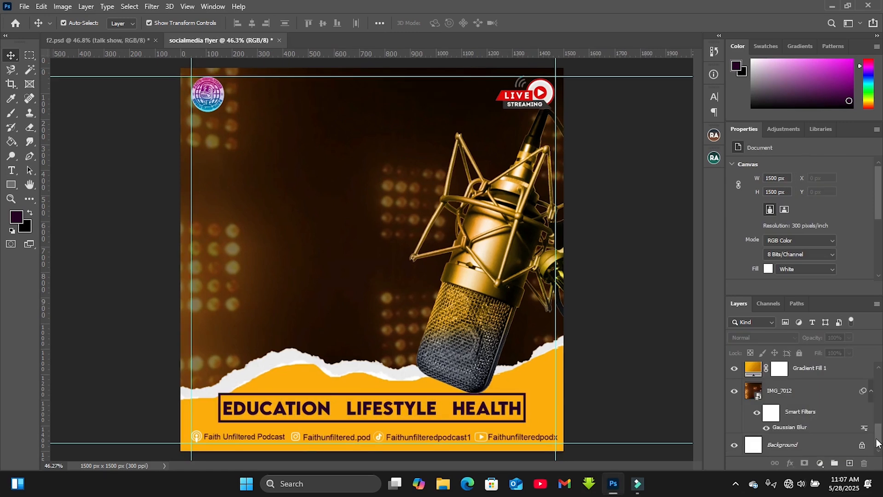
Draw a thin vertical dark purple rectangle about 12 by 117 px on the dark background, above all other layers
drag(877, 438, 872, 365)
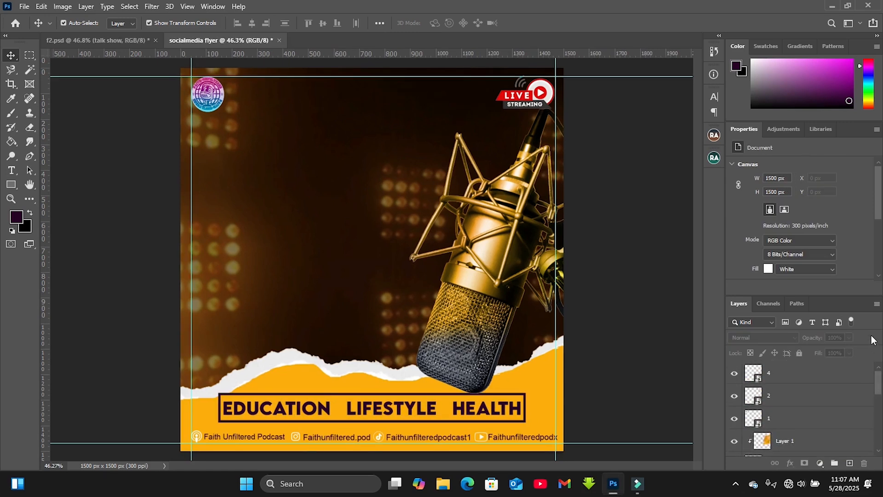
click(15, 185)
click(47, 184)
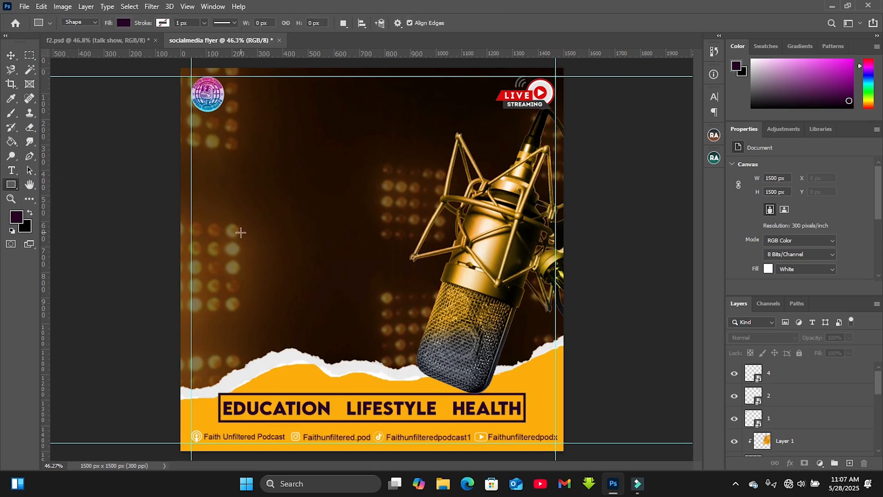
drag(241, 232, 241, 262)
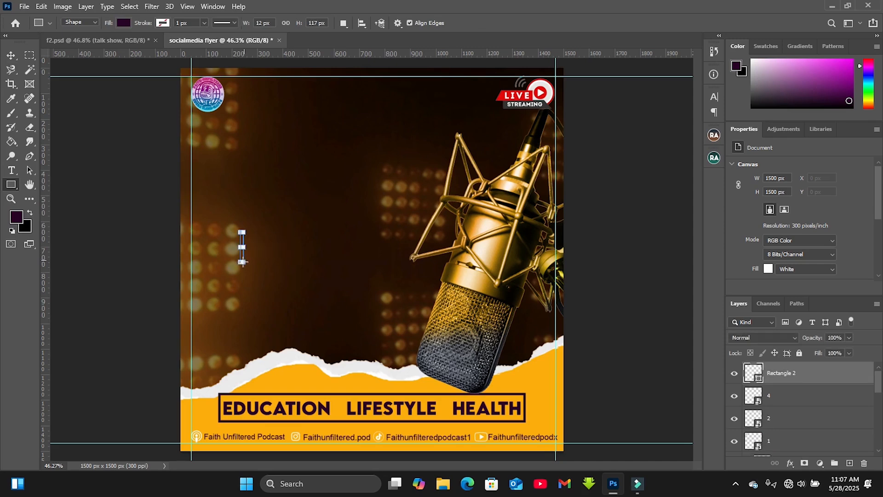
key(ctrl+plus)
key(ctrl+plus)
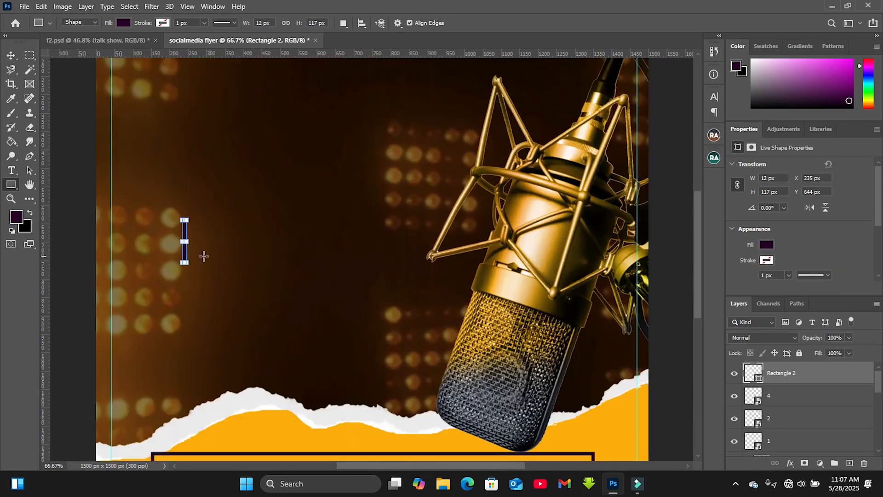
Move the thin rectangle between EDUCATION and LIFESTYLE and scale it down to about 9 by 92 px as a divider
key(v)
click(269, 265)
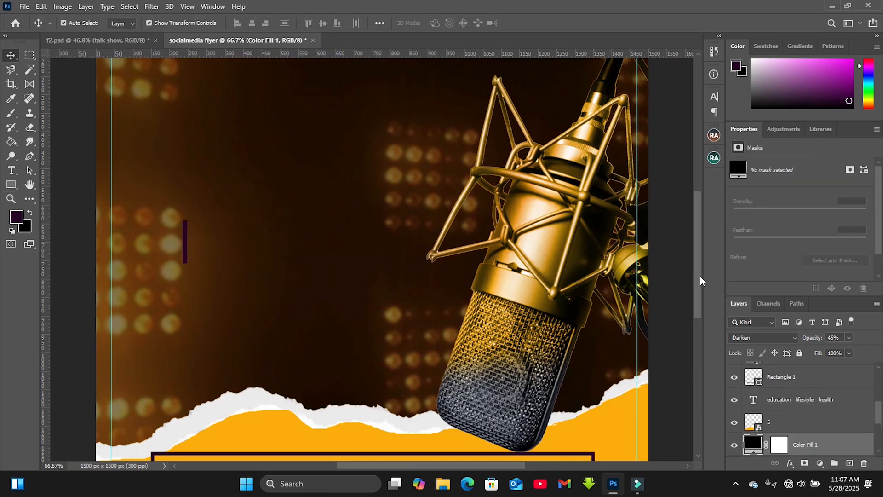
drag(700, 275, 700, 302)
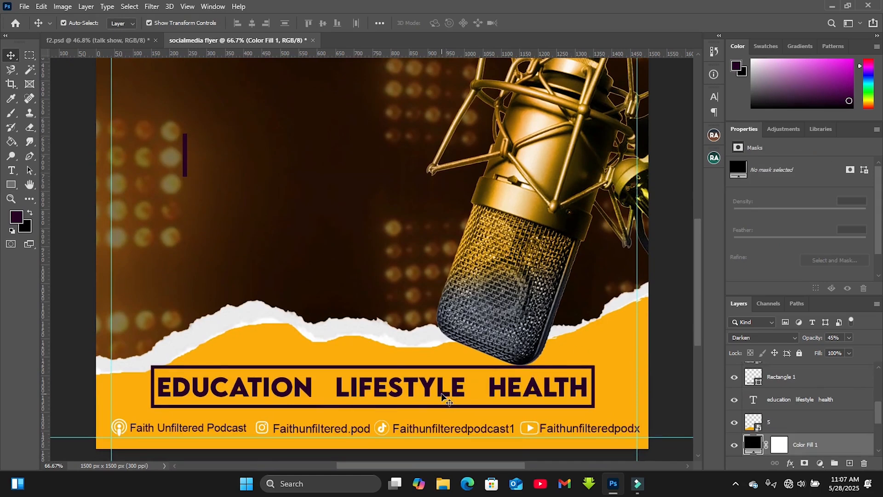
drag(183, 162, 322, 392)
key(ctrl+plus)
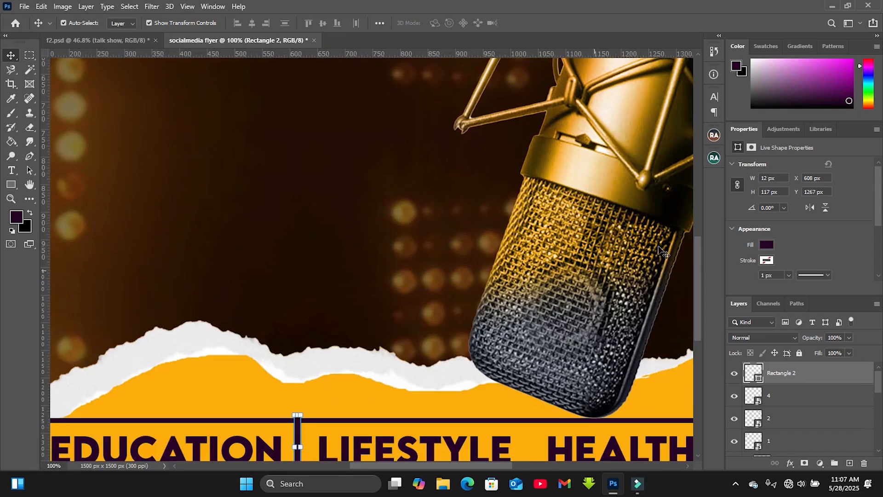
drag(699, 266, 700, 316)
drag(298, 286, 296, 266)
key(Return)
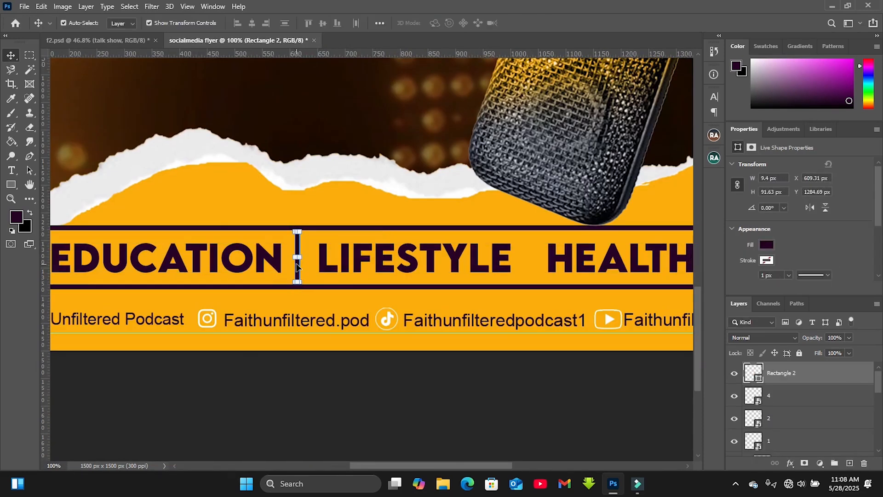
Duplicate the divider into the gap between LIFESTYLE and HEALTH and centre the original between EDUCATION and LIFESTYLE
mouse_move(297, 266)
mouse_down()
mouse_move(371, 248)
mouse_move(506, 259)
mouse_move(518, 272)
mouse_move(527, 258)
mouse_move(541, 261)
mouse_move(533, 266)
mouse_up()
drag(298, 263, 298, 265)
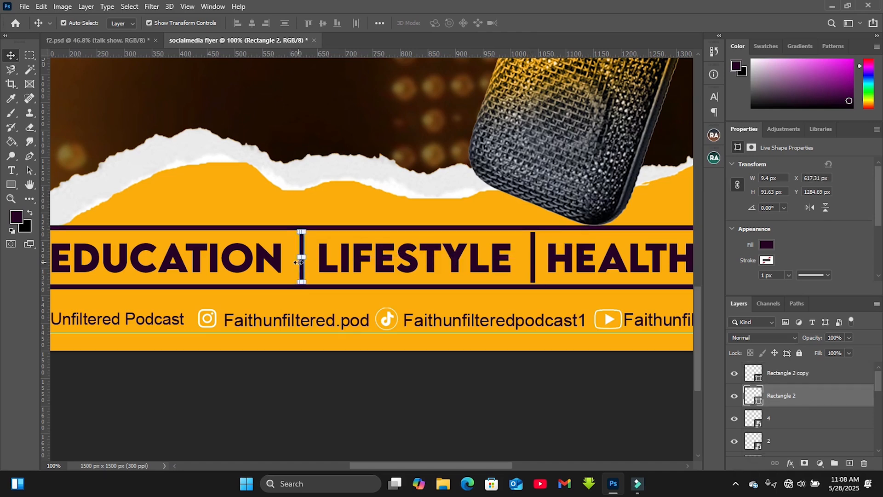
click(304, 203)
key(ctrl+0)
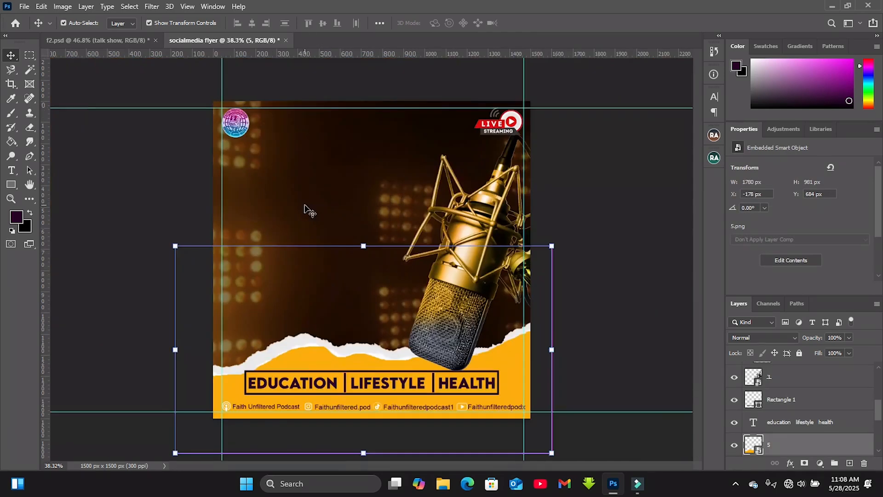
ctrl+click(284, 137)
key(ctrl+plus)
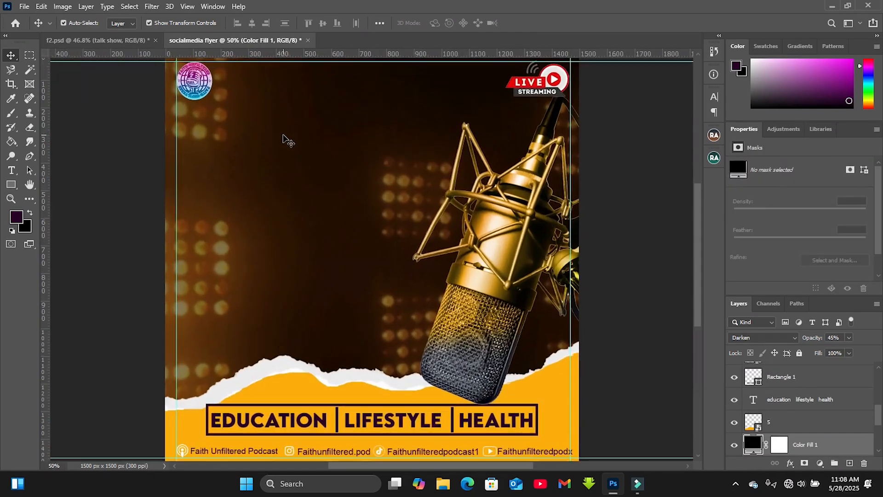
Shorten both dividers together to a height of about 71 px so they clear the frame's edges
click(453, 418)
shift+click(336, 419)
drag(395, 407, 395, 413)
click(382, 352)
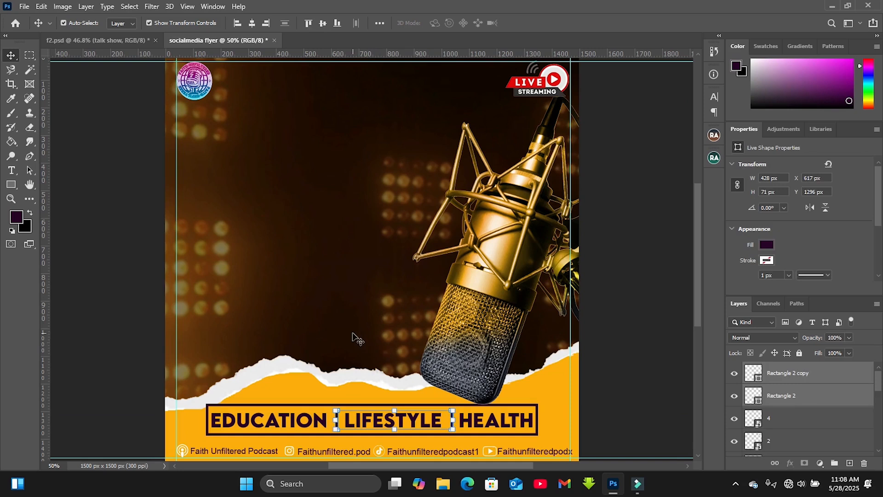
click(451, 421)
click(416, 330)
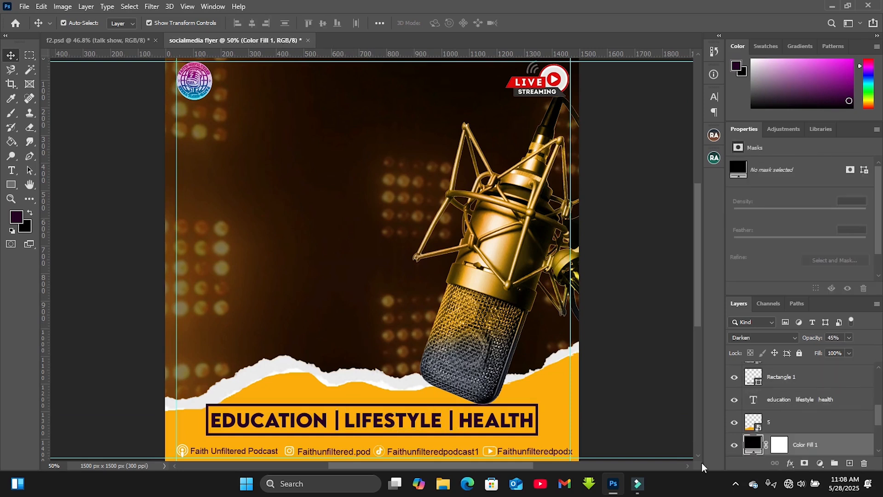
Add the white text PODCAST in Impact Regular at 12 pt on the dark background below the logo
drag(879, 419, 875, 328)
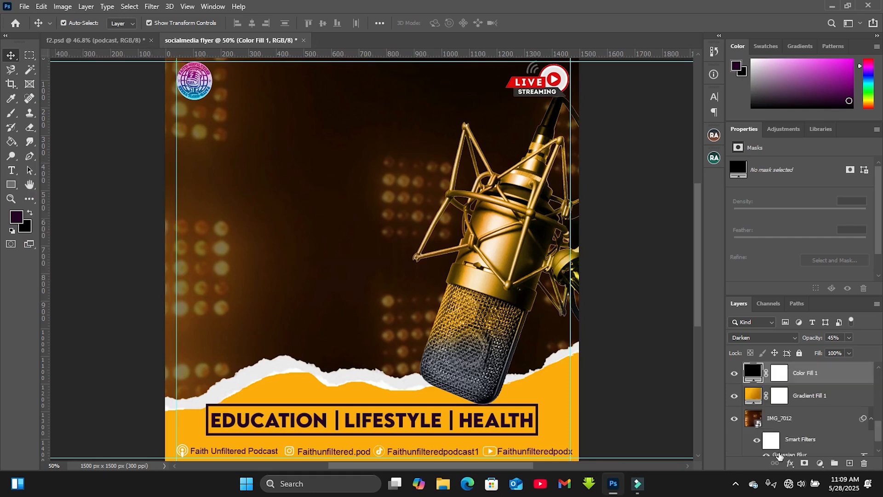
drag(877, 435, 879, 328)
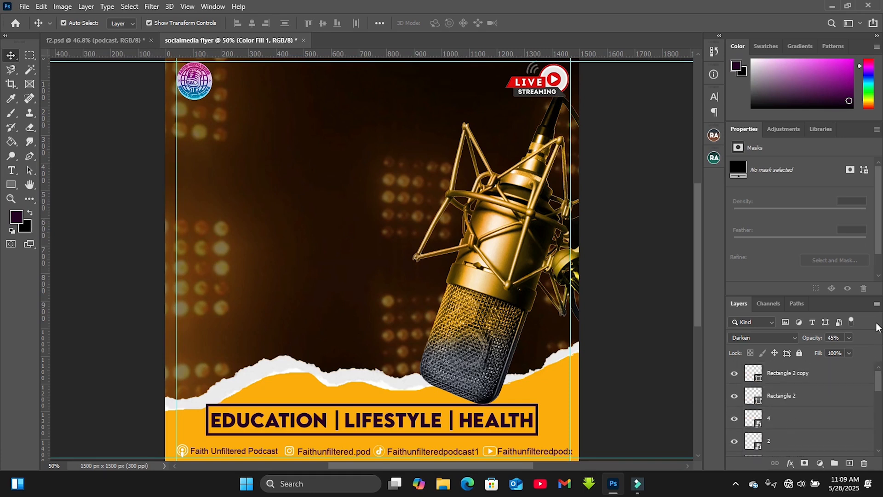
click(11, 170)
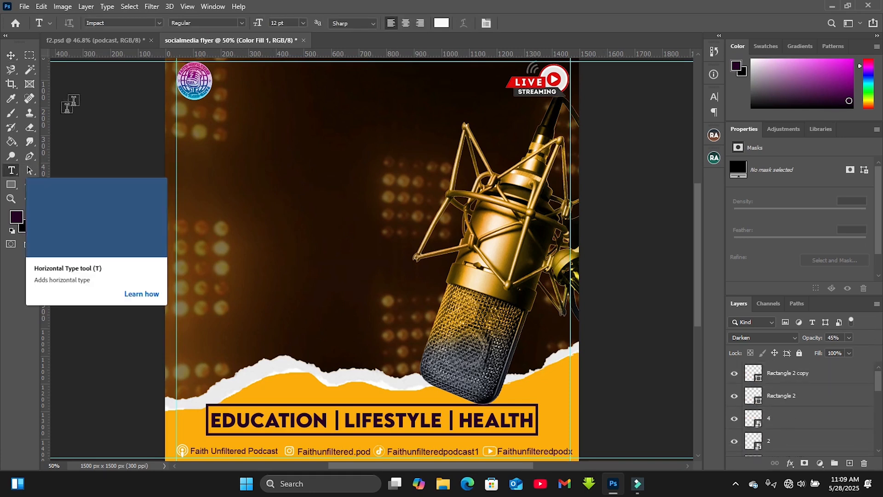
click(142, 23)
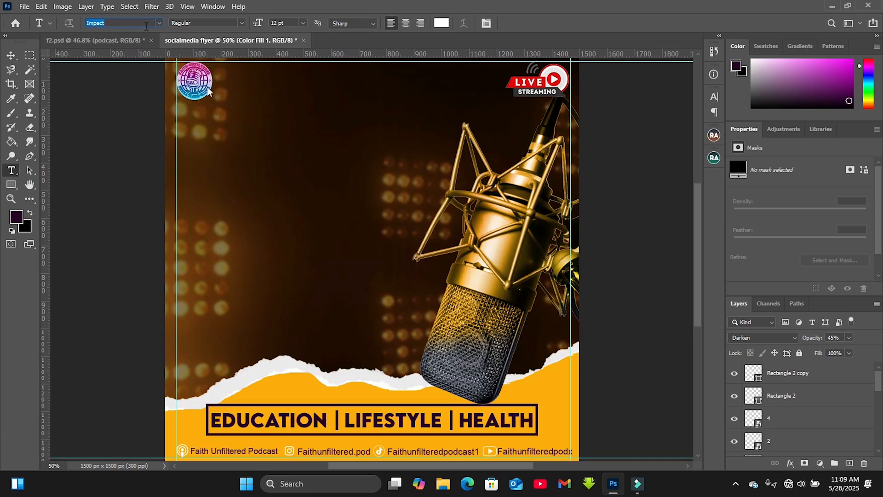
click(205, 172)
text(PODCAST)
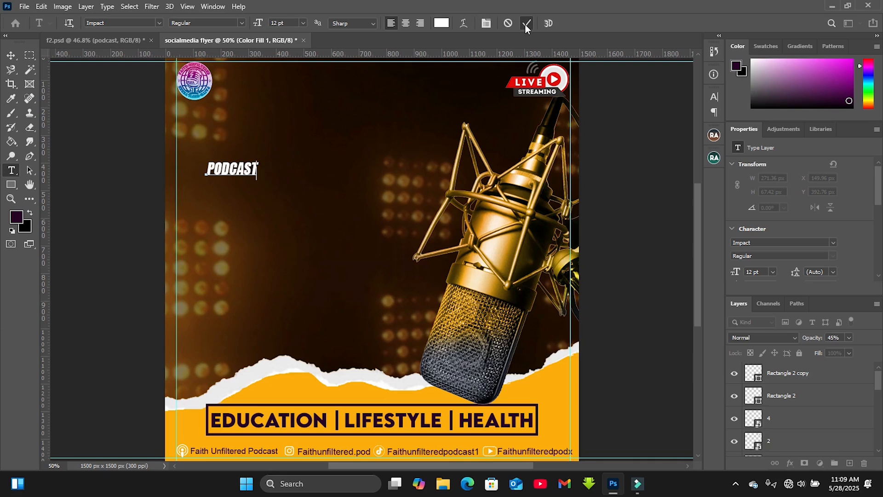
click(525, 24)
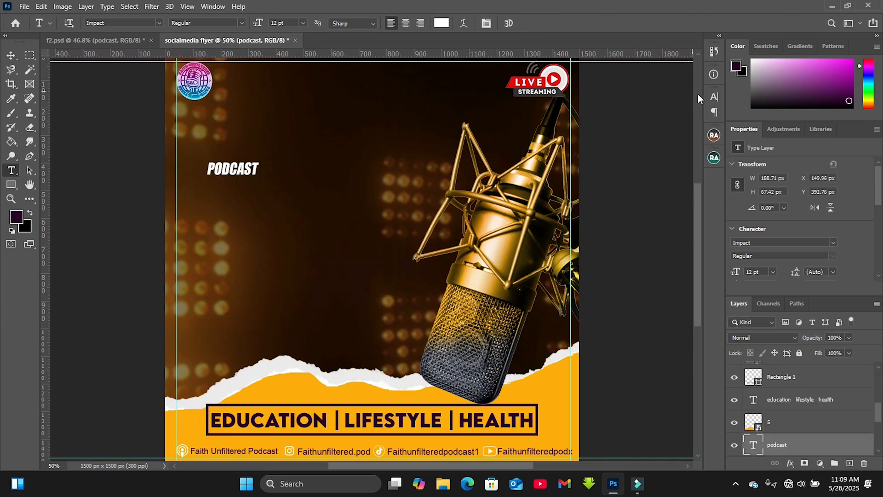
click(713, 98)
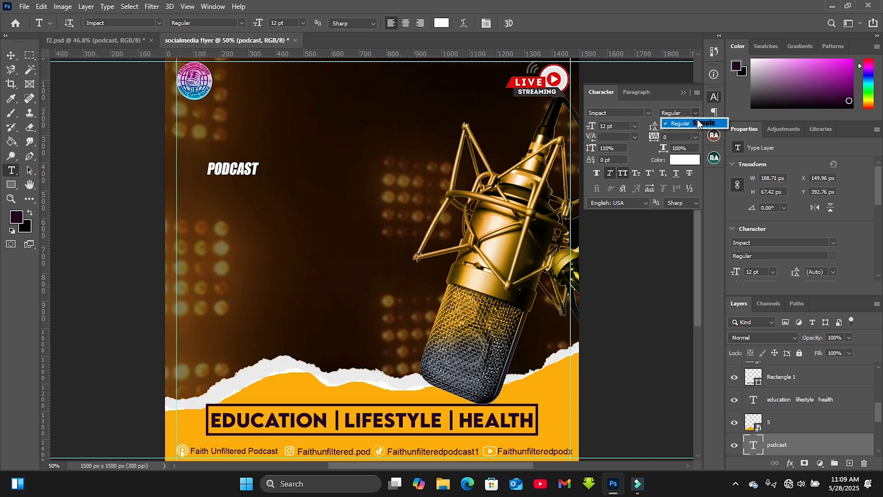
click(683, 92)
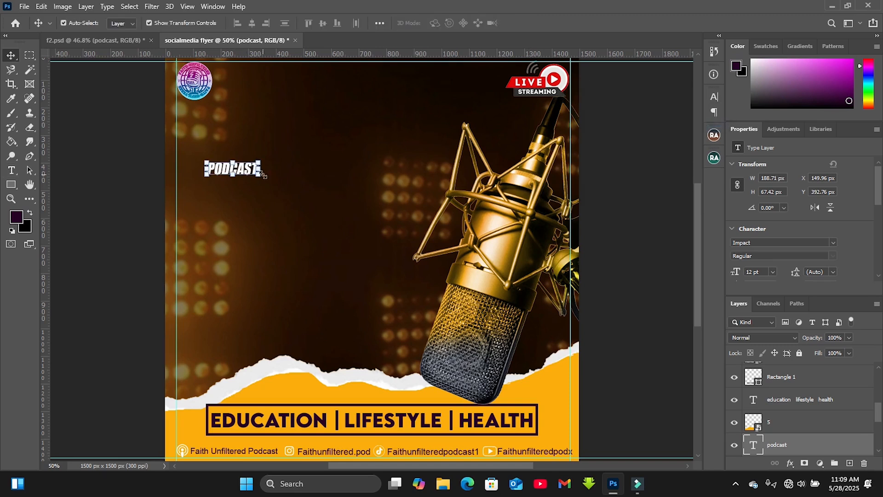
Enlarge the PODCAST text to about 1165 by 416 px and place it below the logo, reaching behind the microphone
drag(263, 175, 375, 214)
key(Return)
key(ctrl+t)
drag(372, 184, 456, 213)
key(Return)
drag(453, 163, 484, 162)
key(Return)
drag(427, 163, 425, 163)
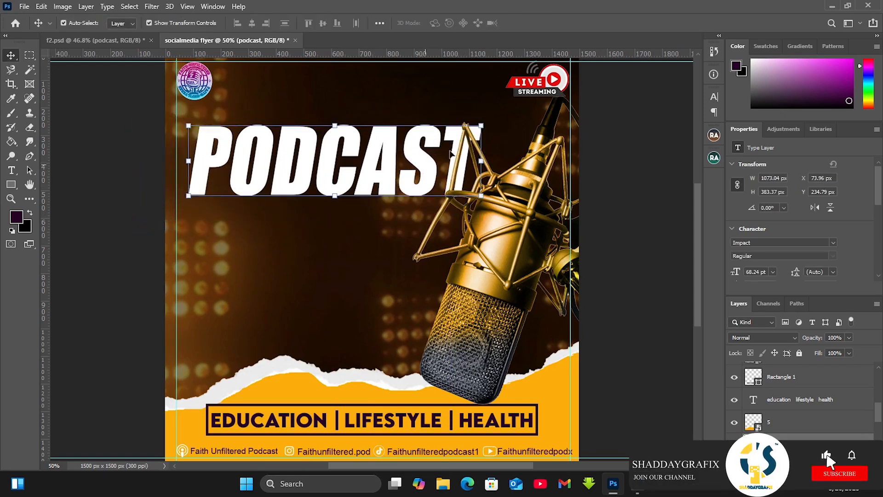
mouse_move(492, 121)
mouse_down()
mouse_move(511, 100)
mouse_move(493, 124)
mouse_up()
mouse_move(481, 170)
mouse_down()
mouse_move(503, 161)
mouse_move(476, 176)
mouse_up()
key(Return)
drag(511, 121, 510, 117)
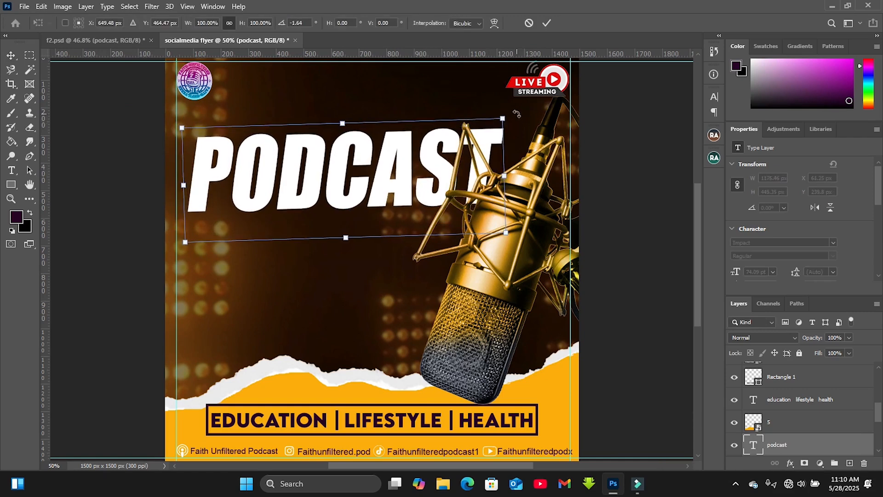
click(529, 23)
click(444, 115)
Skew the PODCAST text horizontally by about -7.7° and move it up to about X 53 px, Y 222 px
click(395, 160)
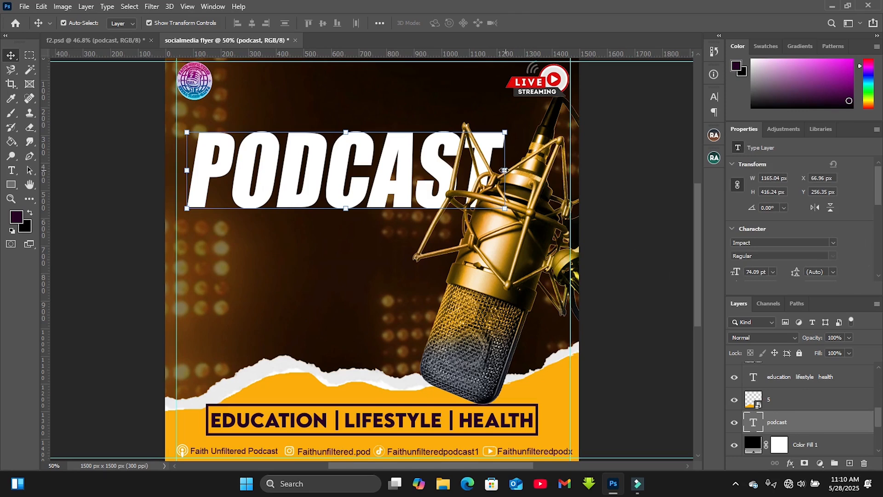
key(ctrl+t)
right_click(503, 169)
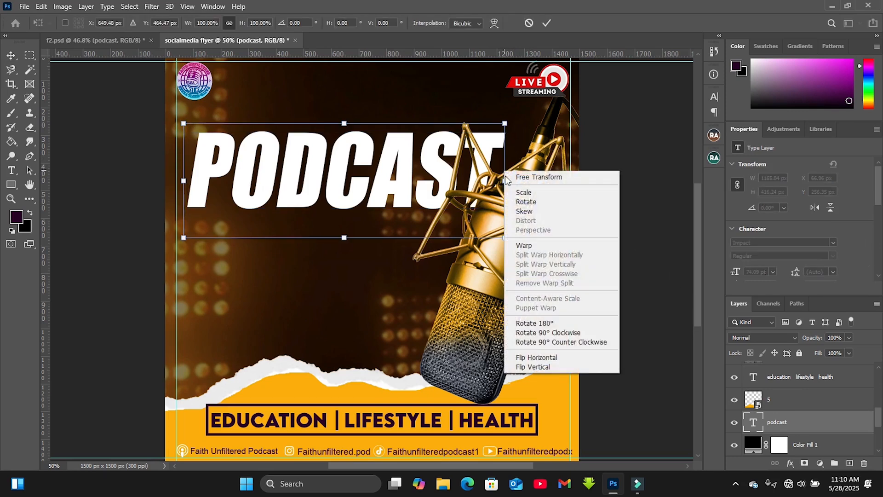
click(524, 212)
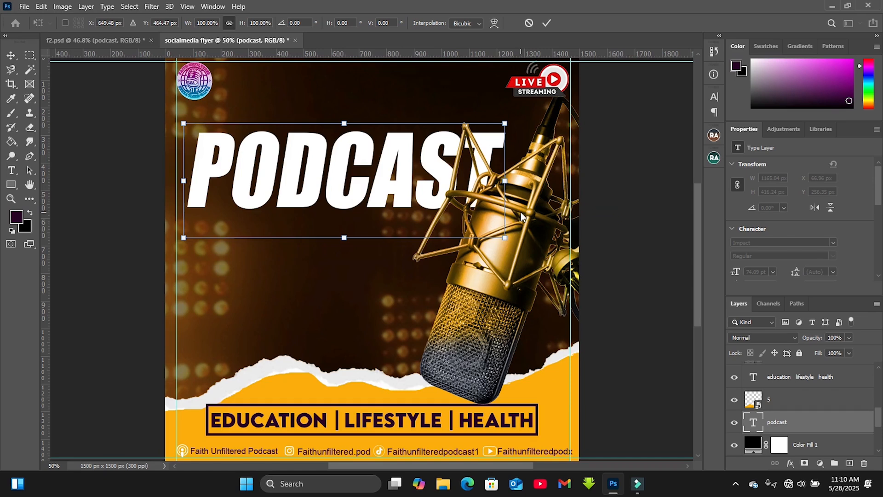
drag(505, 239, 490, 244)
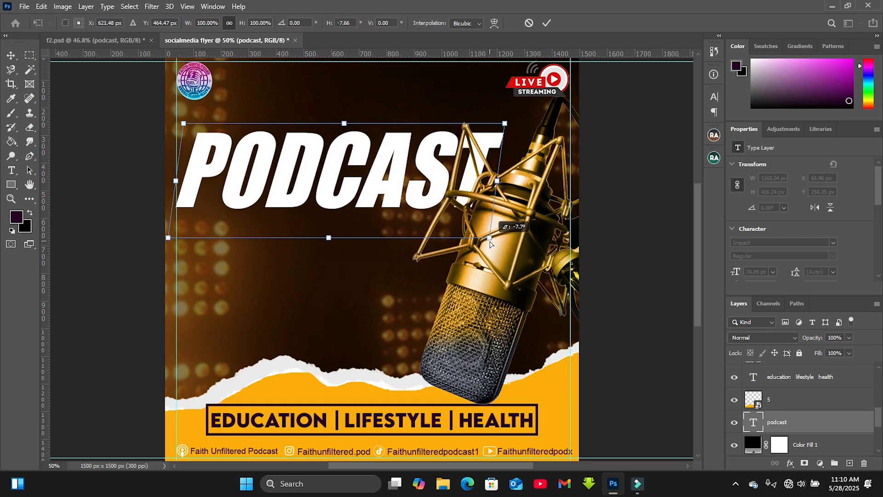
drag(489, 244, 489, 244)
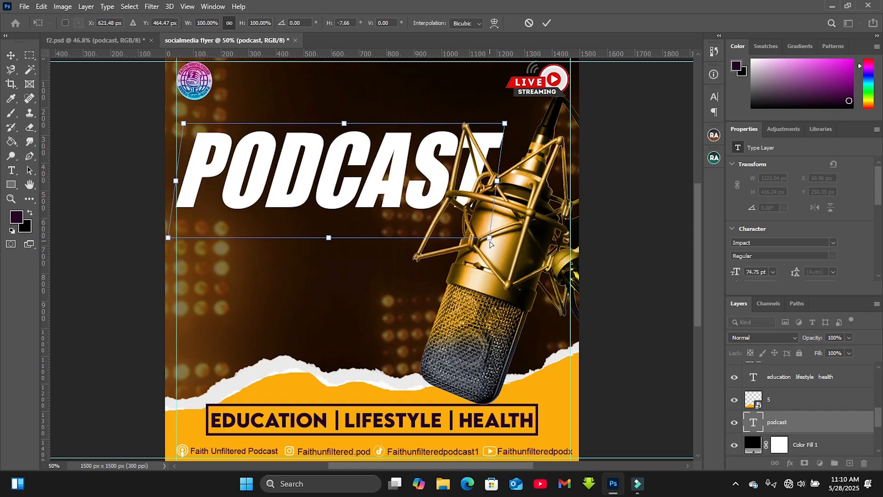
key(Return)
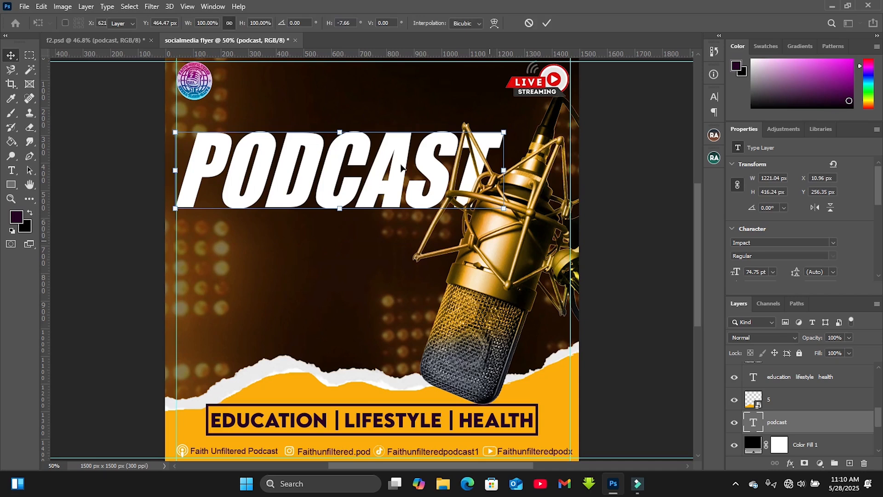
drag(391, 158, 404, 147)
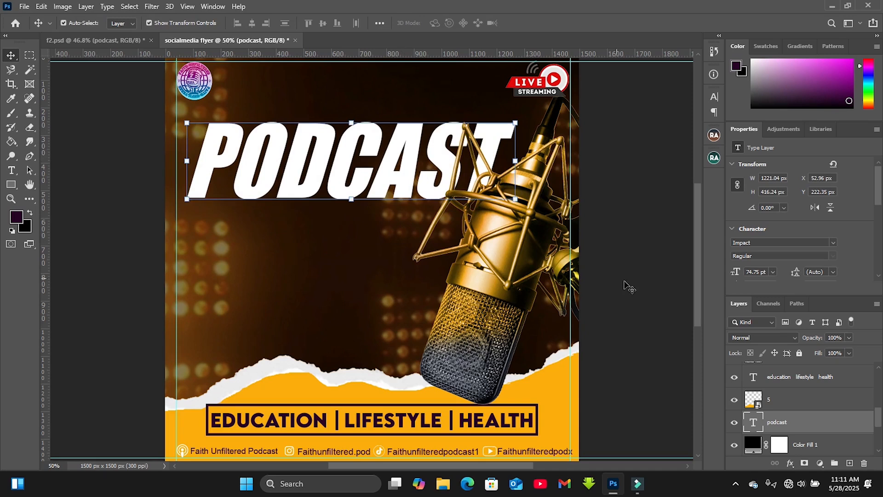
Add a gradient overlay to the PODCAST text layer and set the gradient's first color stop to #ffd800
double_click(856, 422)
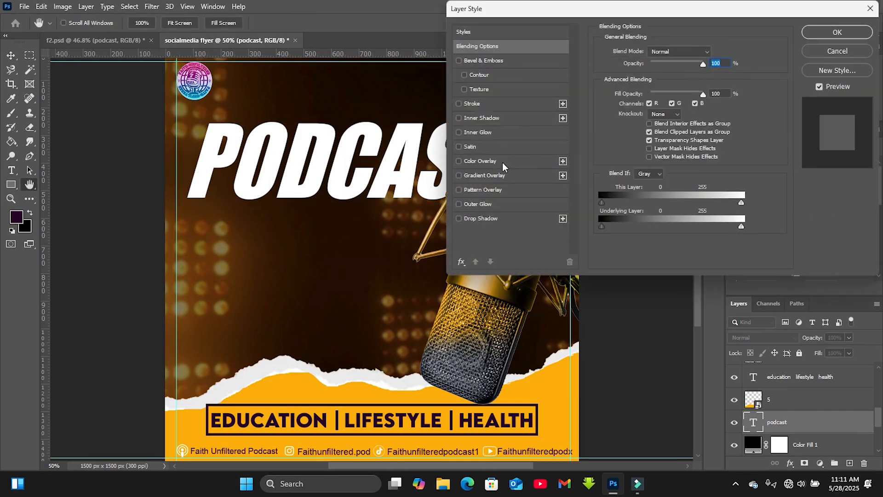
click(485, 176)
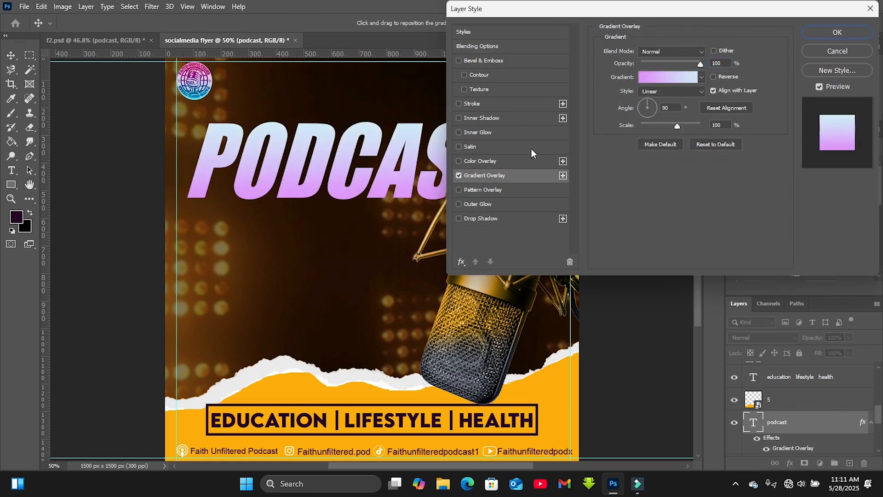
click(667, 78)
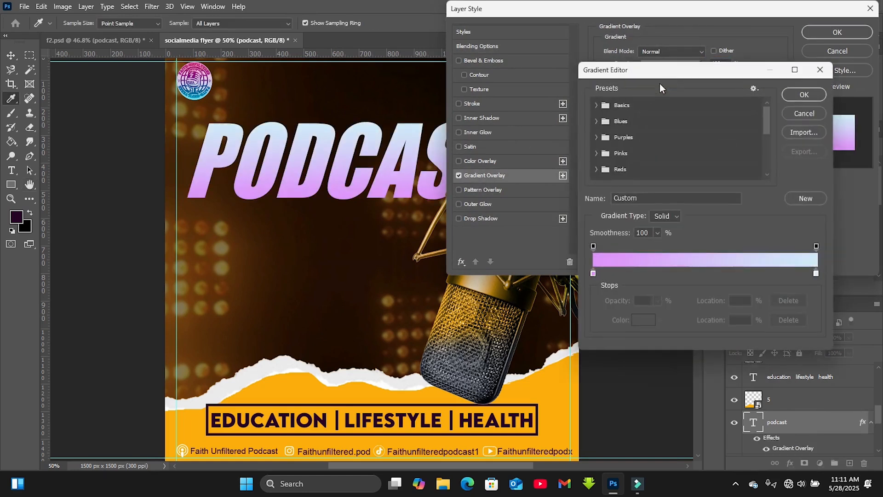
click(594, 274)
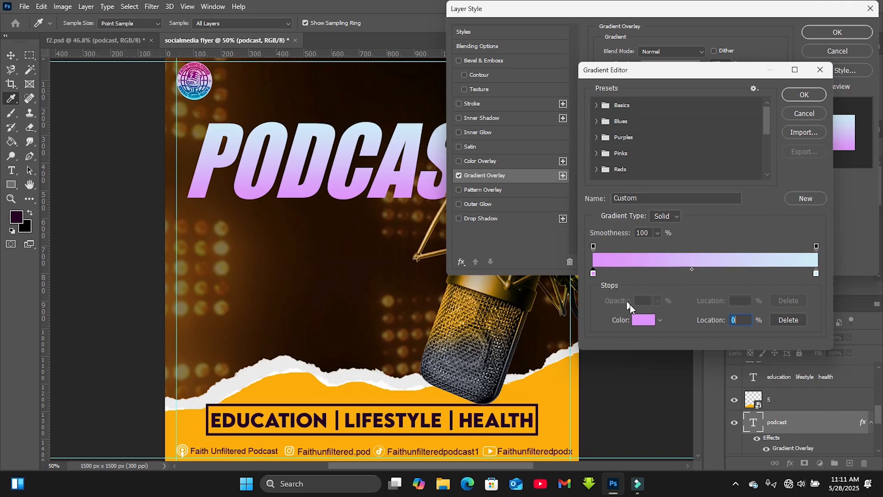
click(644, 319)
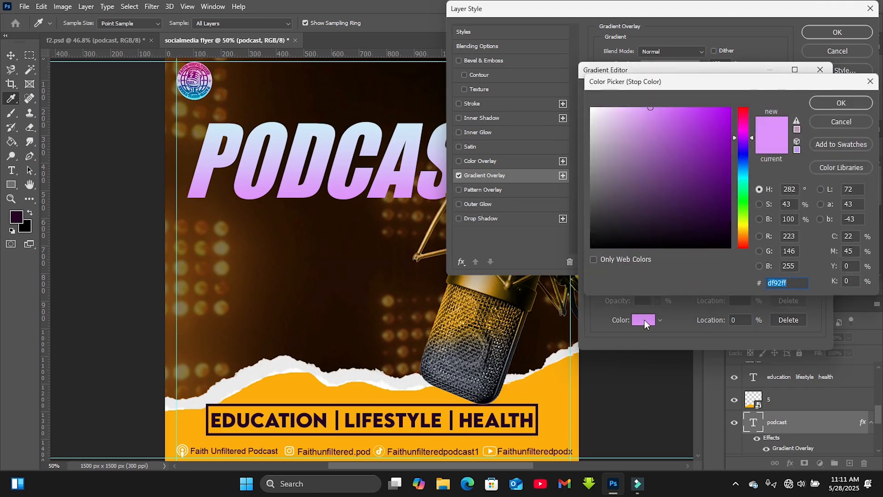
text(ffd)
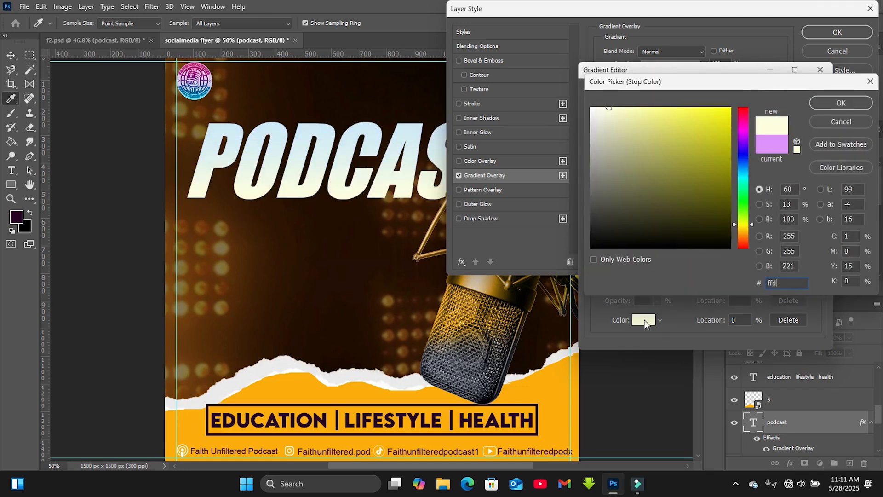
text(800)
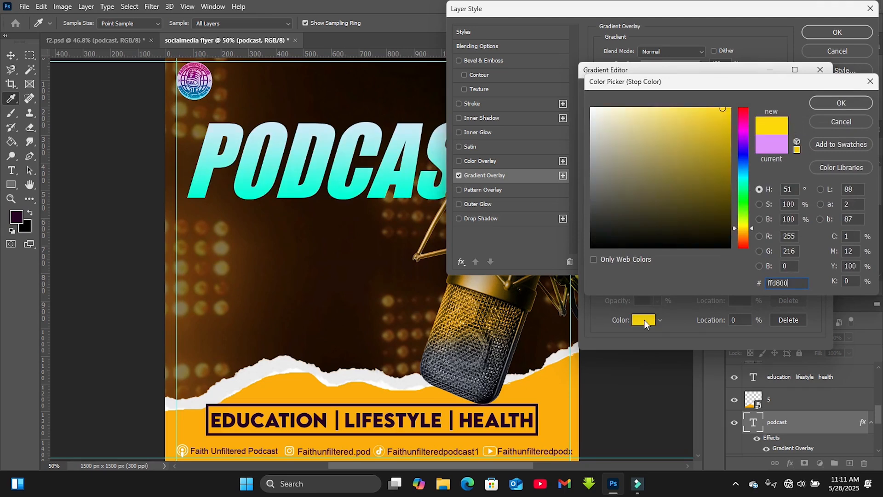
key(Return)
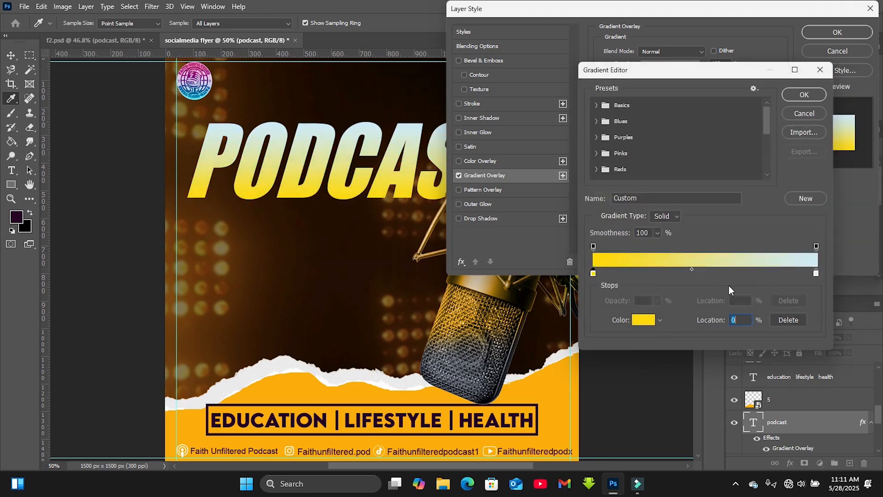
Set the end color stop of the PODCAST gradient to #ff7f01 and accept the edited gradient
click(816, 274)
click(642, 321)
text(ff)
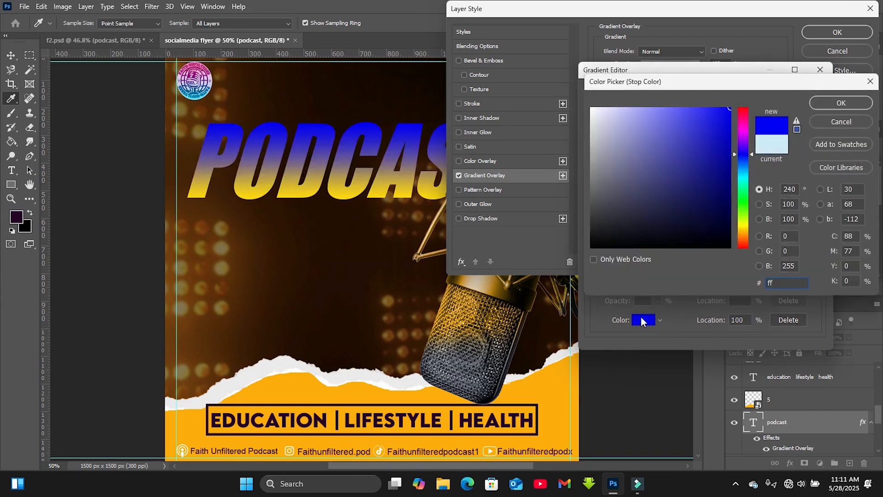
text(7f)
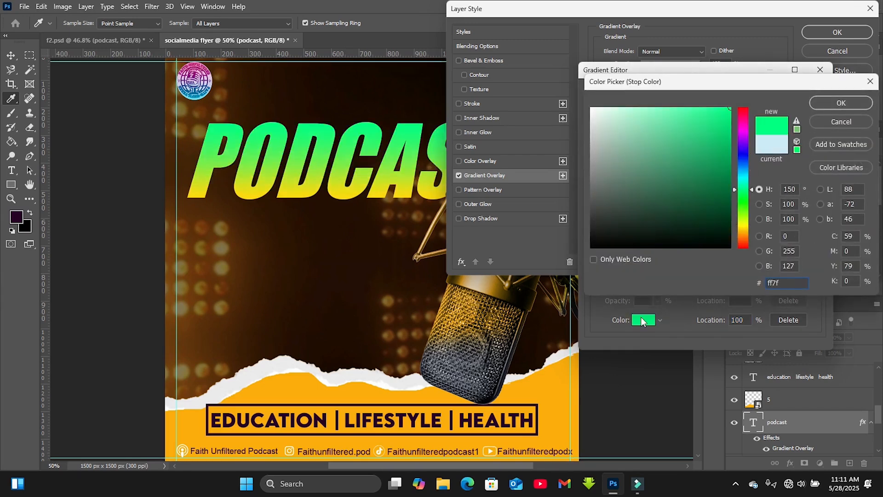
text(01)
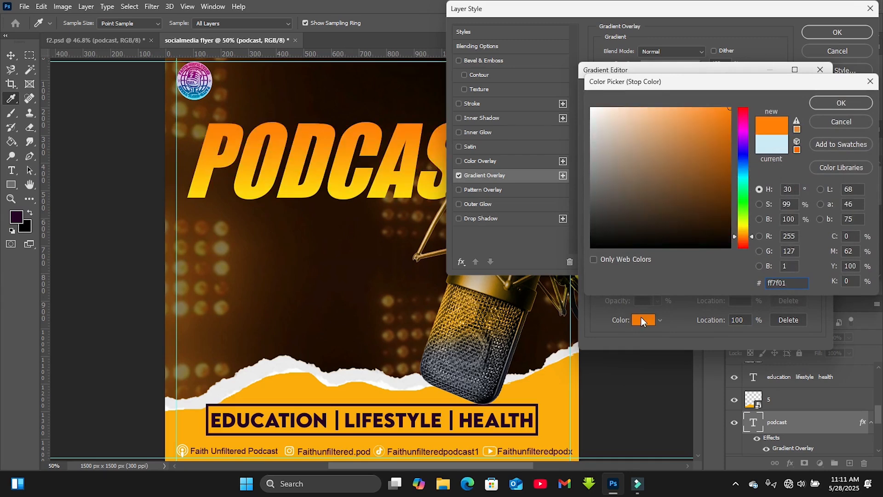
click(839, 103)
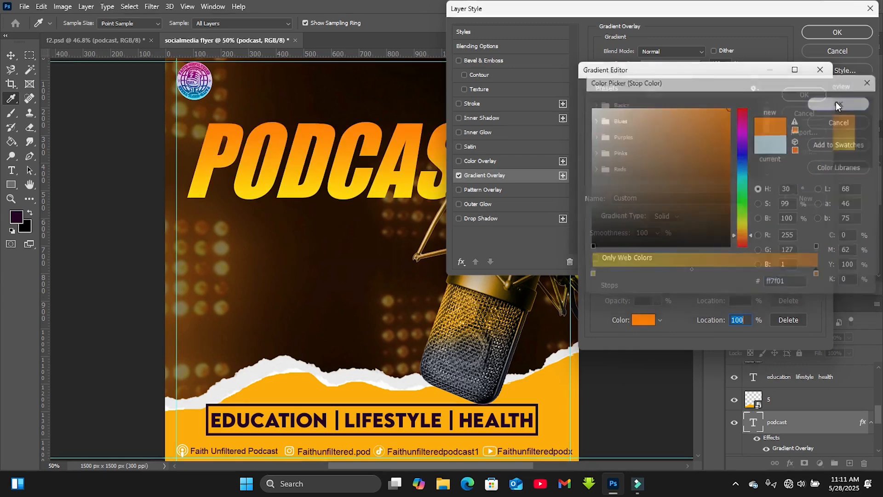
click(802, 95)
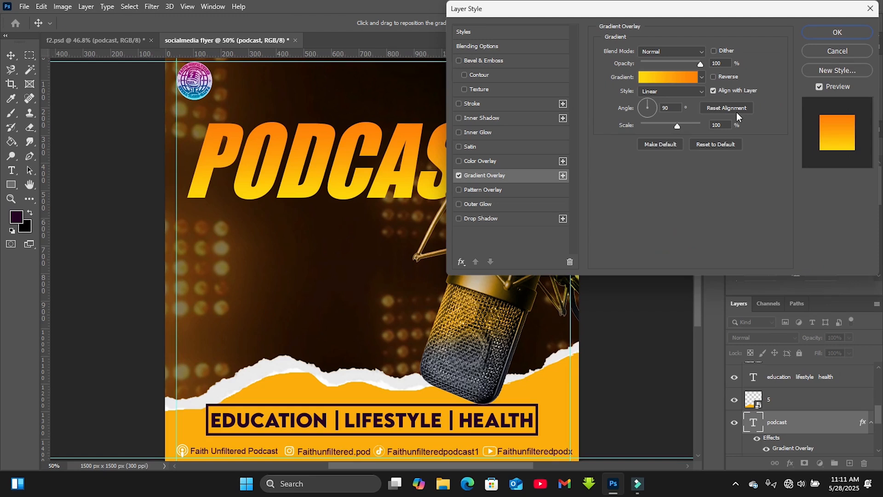
Set the PODCAST gradient overlay's angle to -63° and shift the layer style dialog aside to uncover the text
click(674, 107)
text(-63)
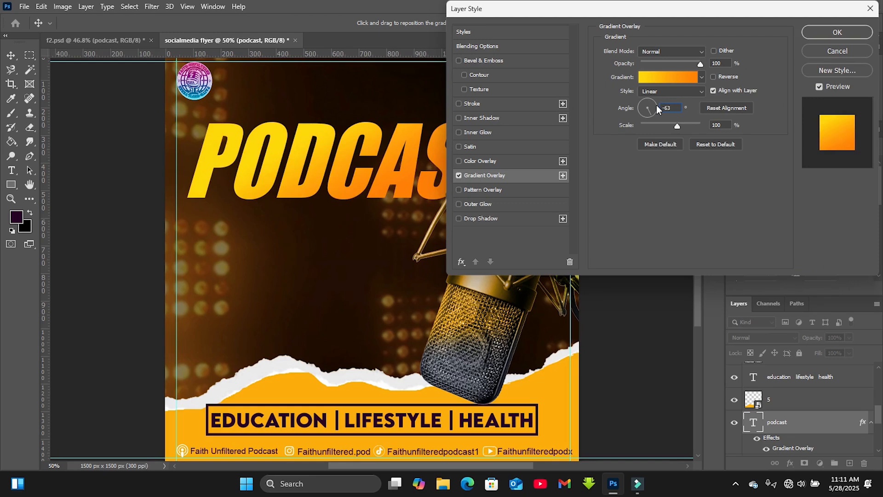
drag(710, 11, 779, 16)
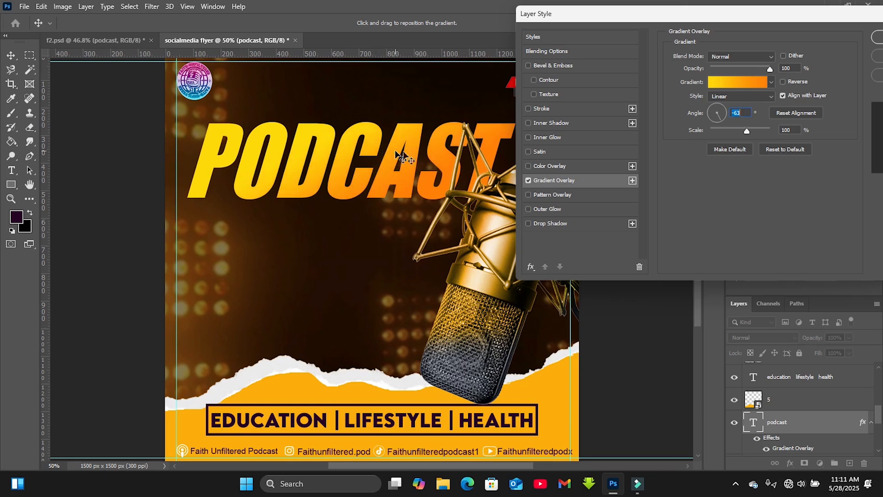
Give the PODCAST text a white outside stroke of 21 px and apply the layer style
click(569, 112)
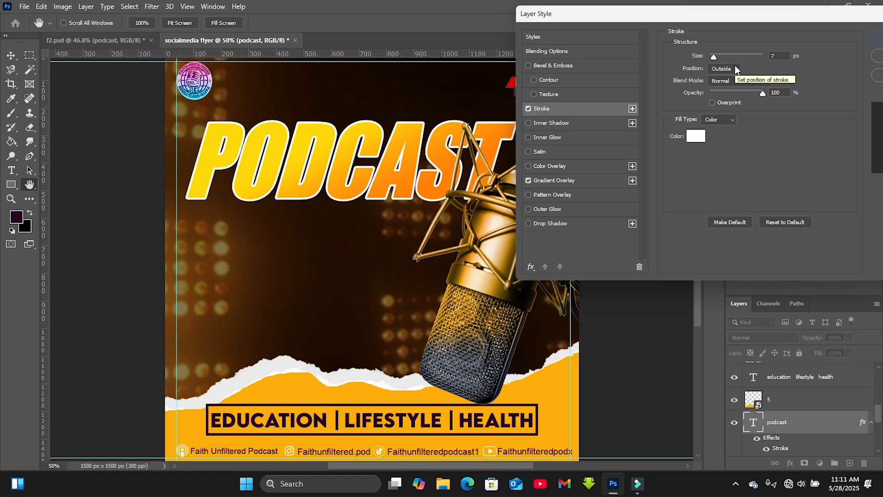
double_click(774, 55)
text(21)
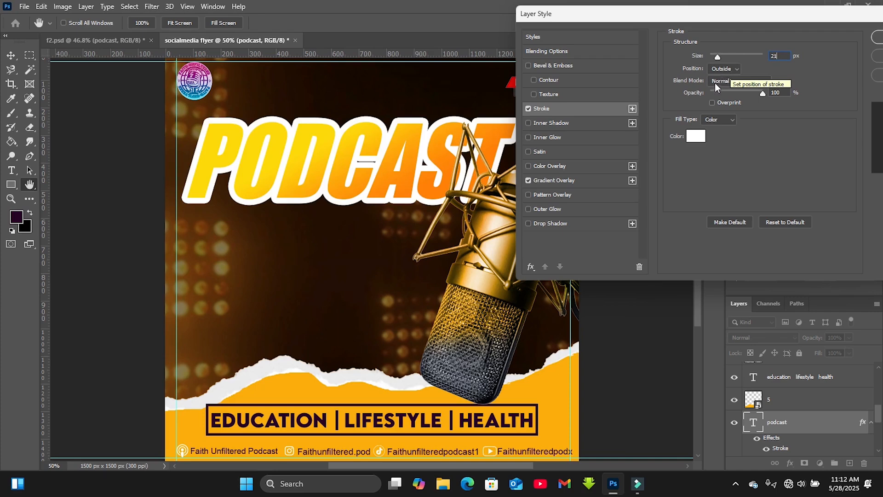
click(877, 37)
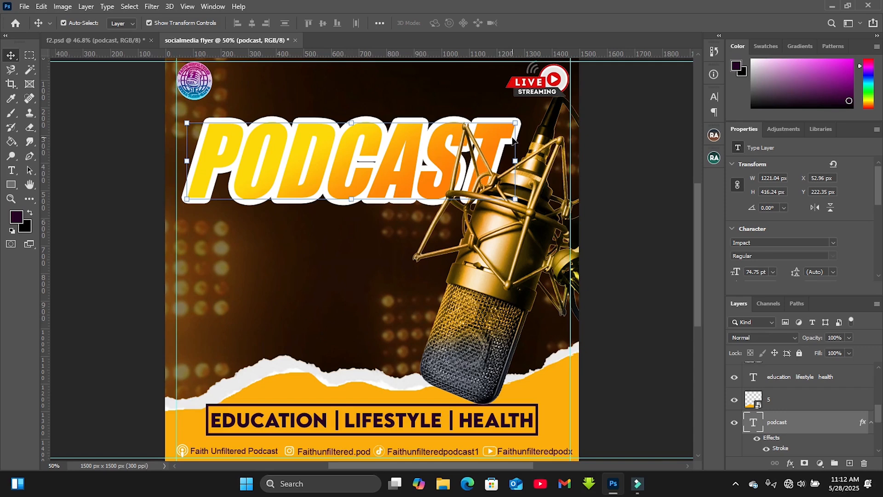
Tilt the PODCAST text to about -2.13°, reduce it to about 71.62 pt and place it below the logo
drag(404, 151, 405, 169)
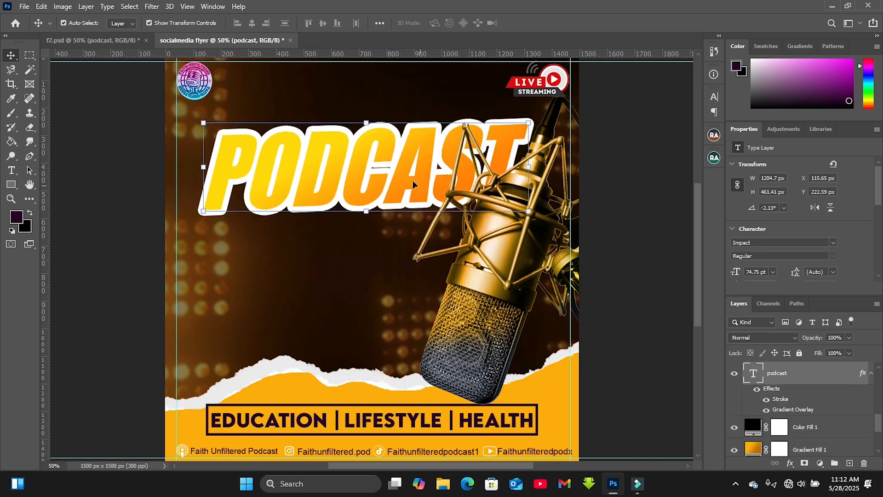
drag(413, 180, 390, 182)
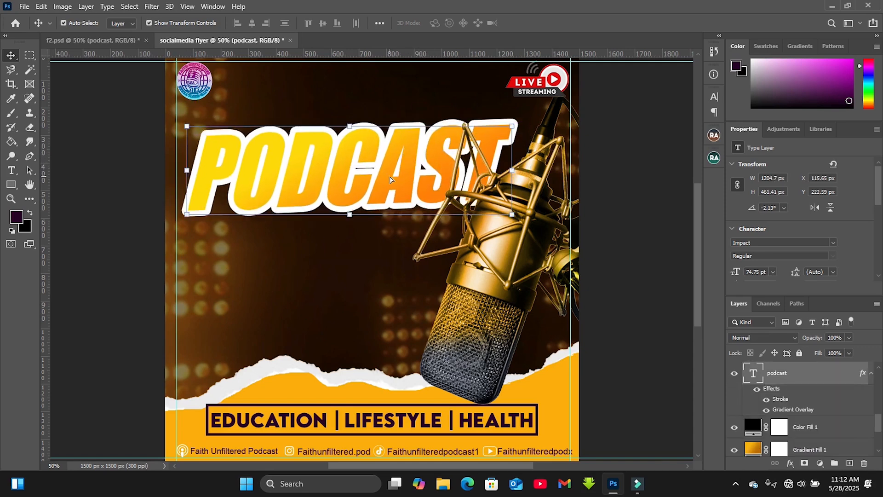
drag(522, 125, 523, 118)
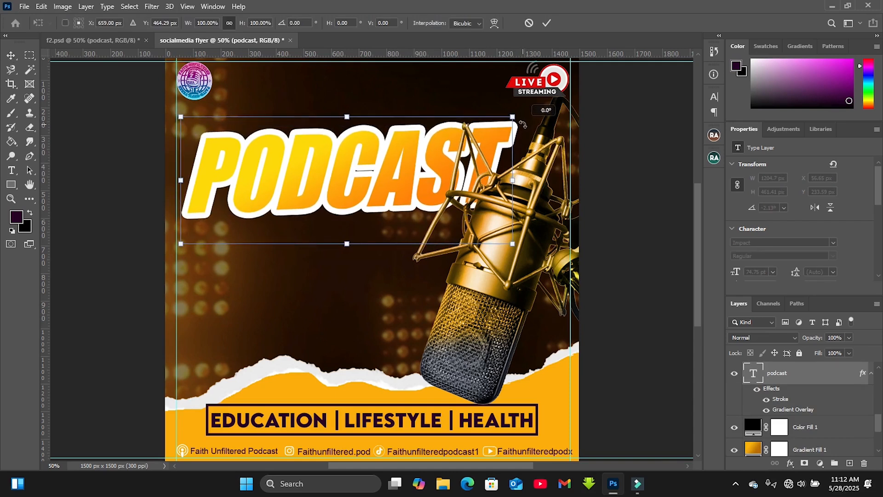
click(529, 23)
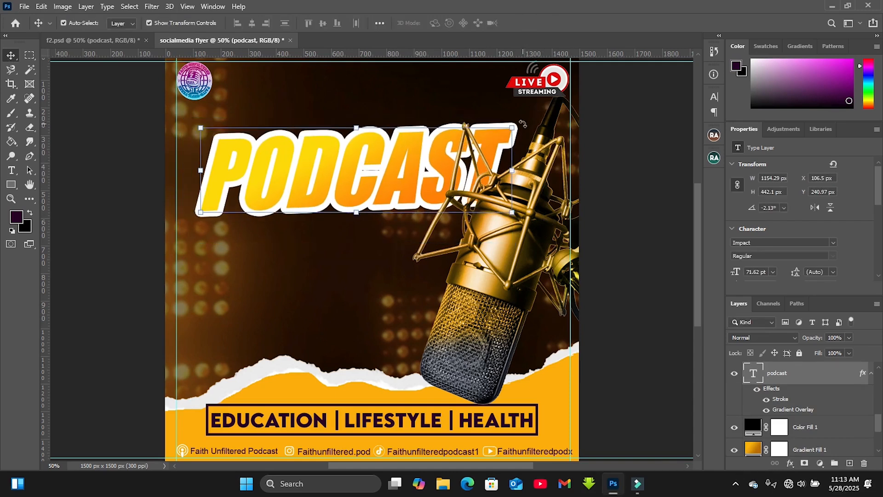
Rotate the PODCAST text further to about -3.10° and place it at about X 114 px, Y 223 px
drag(523, 124, 520, 120)
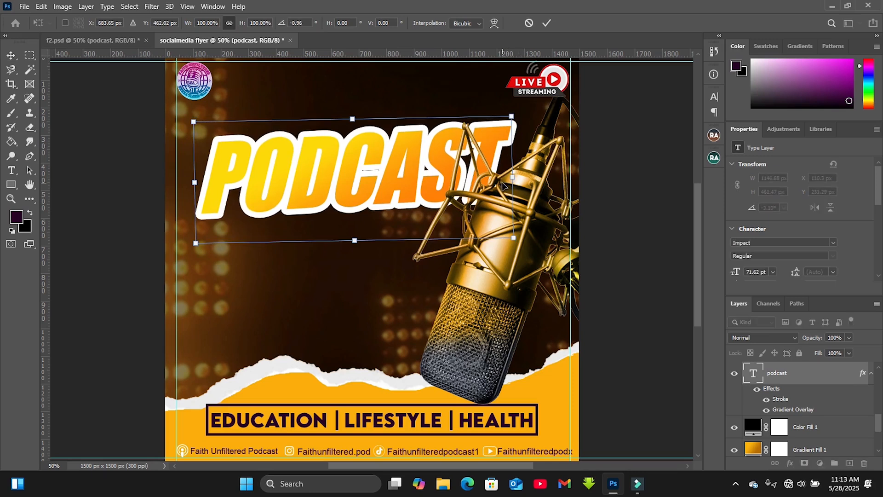
drag(443, 164, 444, 157)
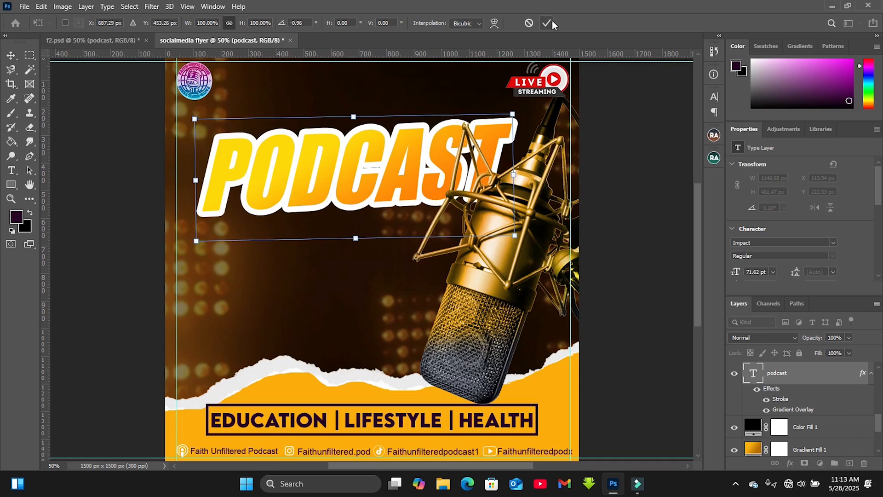
click(552, 23)
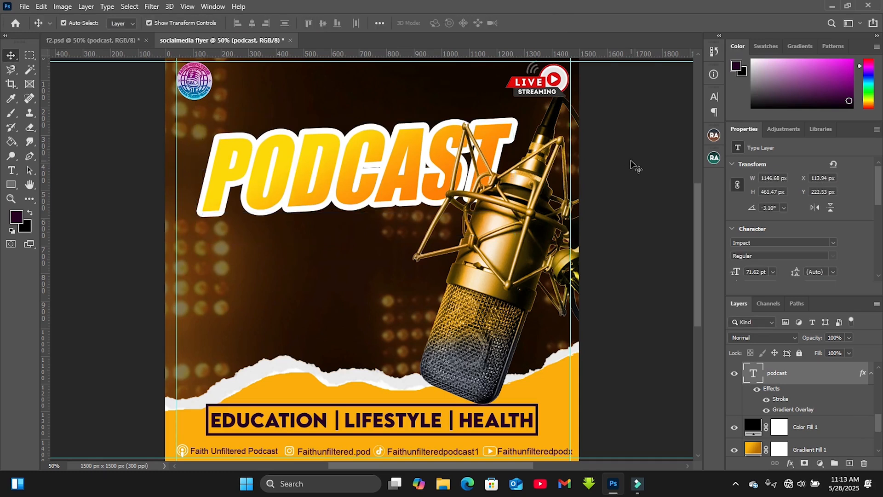
Lower the PODCAST text to about X 103 px, Y 243 px and shift the microphone with its overlay to X 666 px, Y -4 px
drag(394, 165, 392, 166)
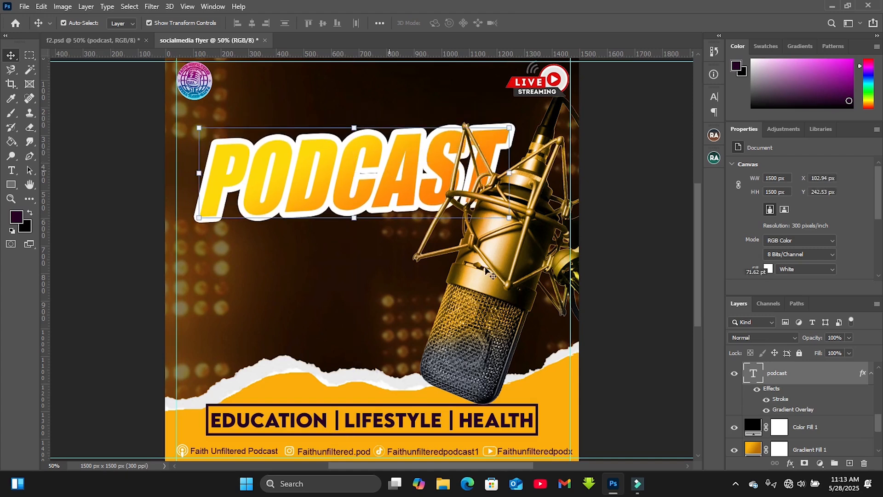
drag(518, 276, 508, 268)
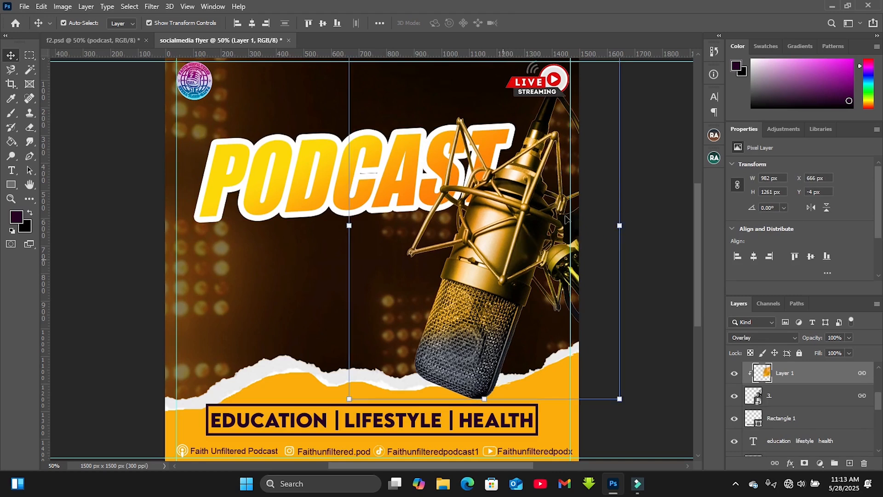
click(667, 197)
Reposition the PODCAST text slightly higher between the logo and the microphone, with its last letters behind the microphone
drag(346, 159, 341, 162)
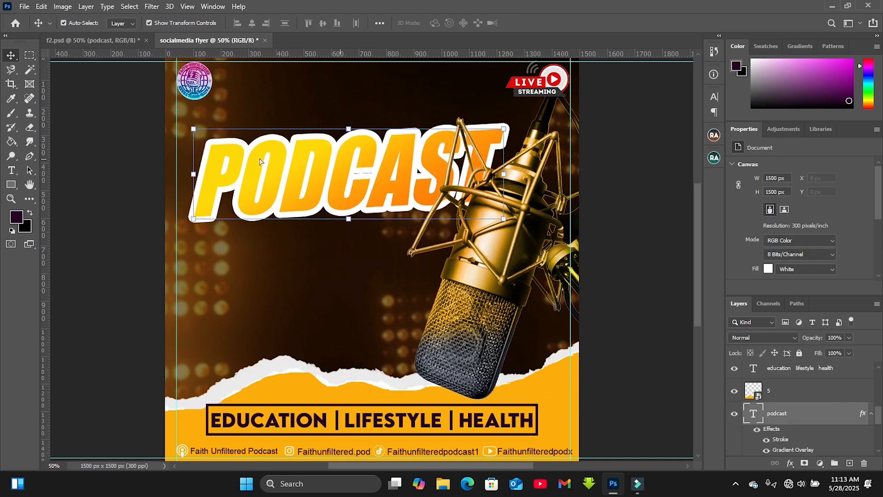
click(195, 173)
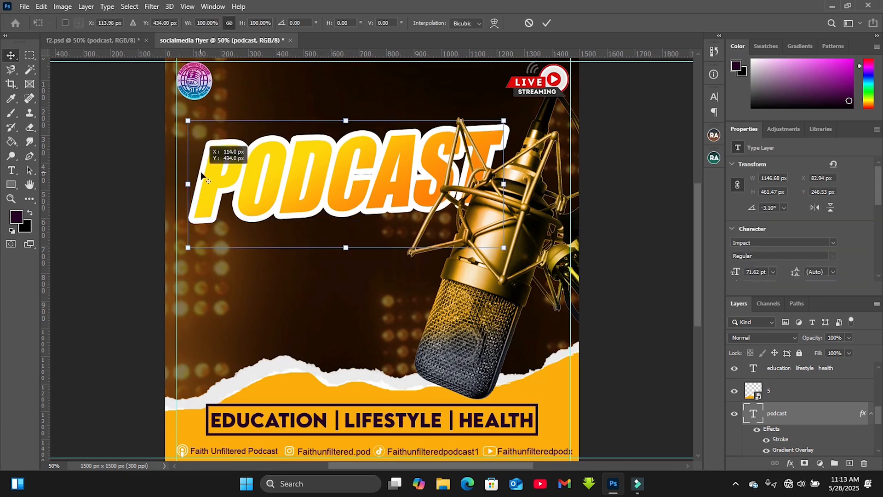
drag(191, 182, 187, 182)
key(ctrl+z)
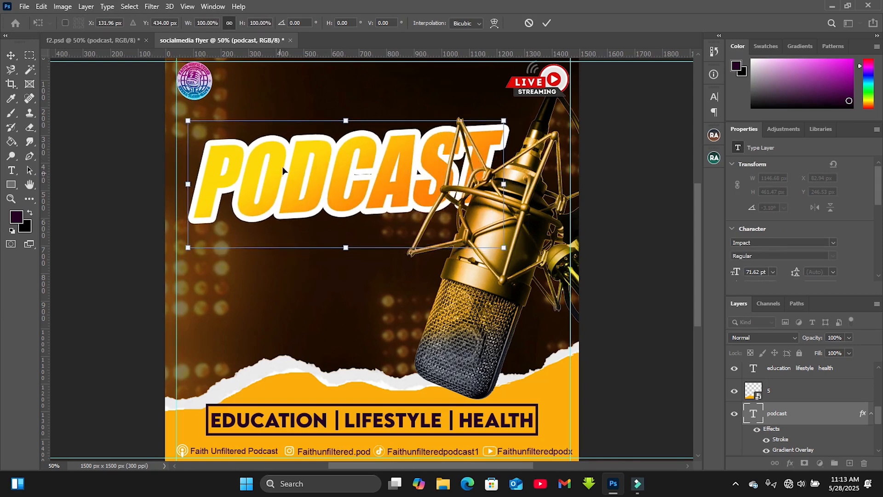
drag(282, 171, 291, 159)
key(Return)
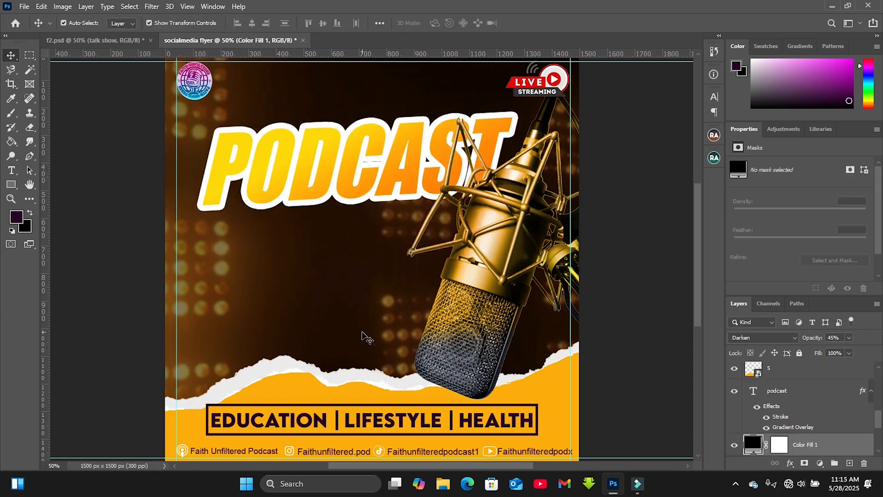
Add a white "Talk Show" text in the Hey August font at 12 pt in the dark area below the PODCAST title
click(15, 177)
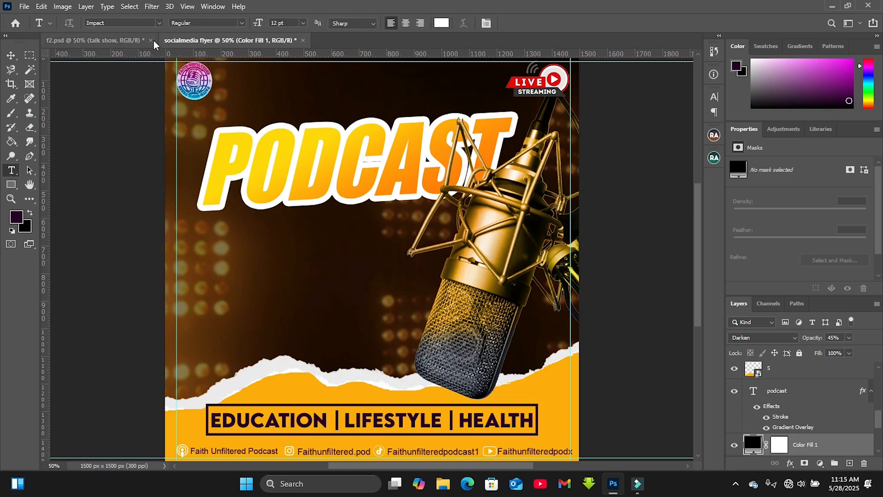
click(121, 23)
text(hey)
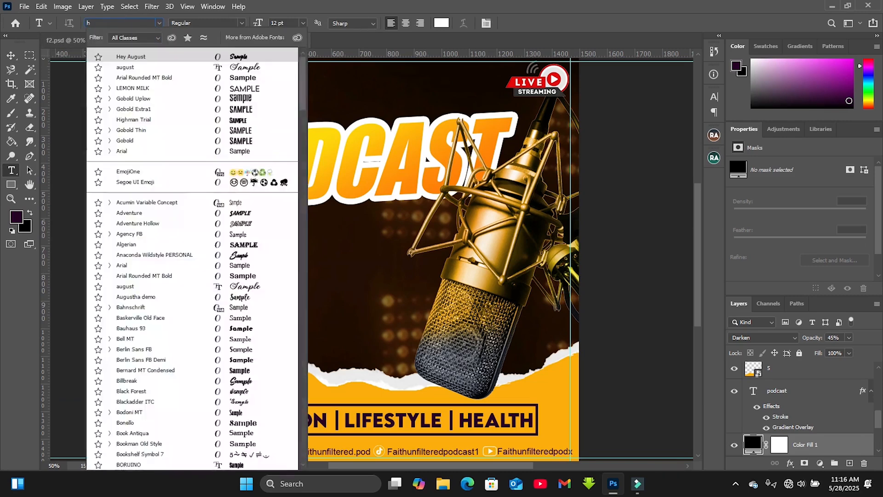
click(159, 52)
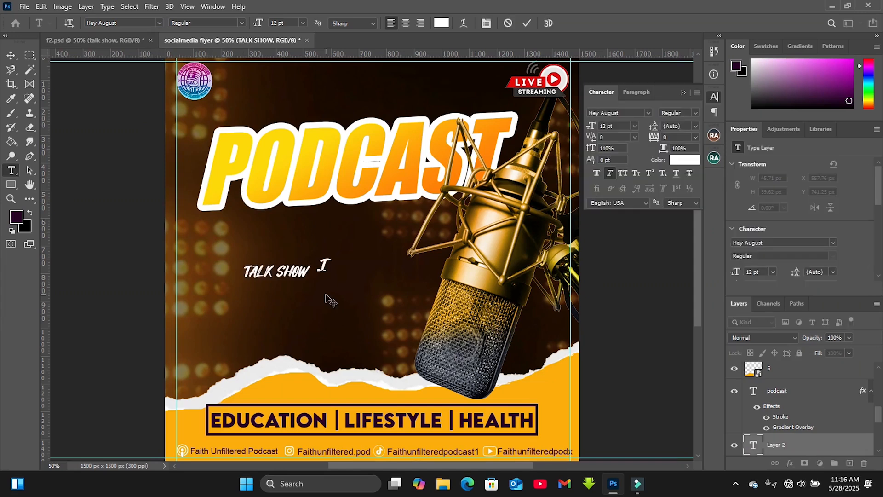
text(alk show)
key(BackSpace)
key(BackSpace)
key(BackSpace)
text(Show)
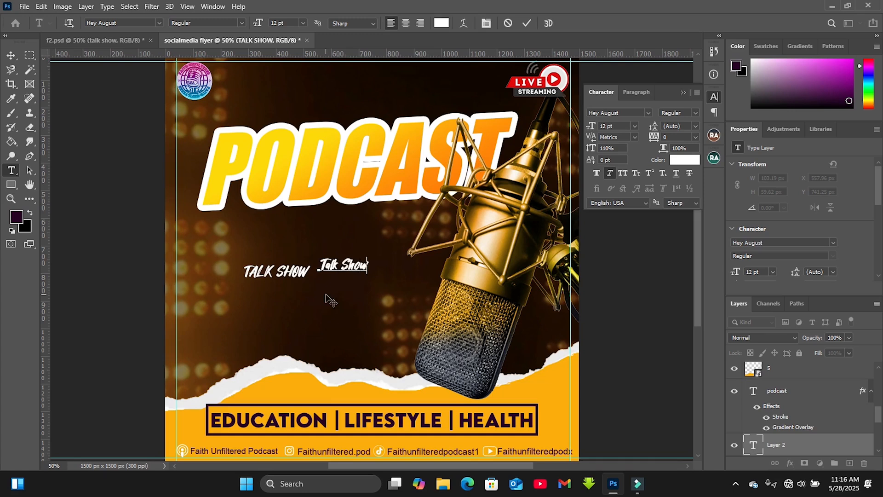
click(684, 93)
click(525, 23)
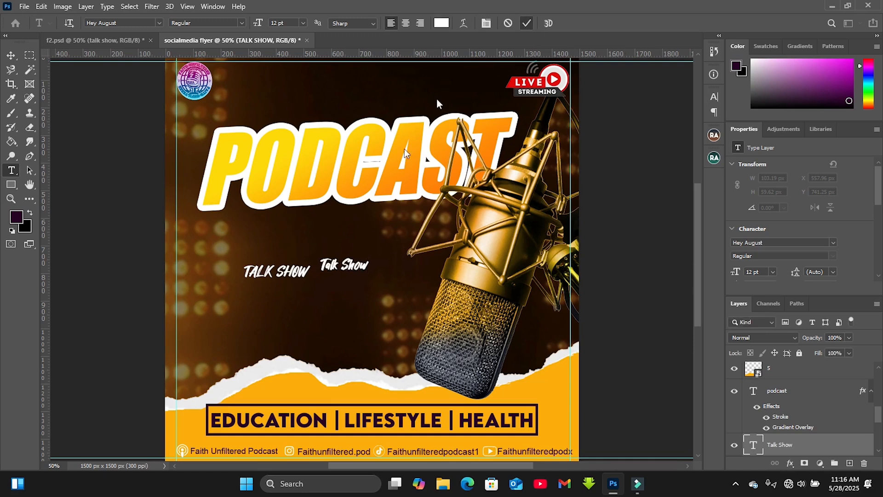
Delete the all-capitals TALK SHOW text beside the mixed-case Talk Show text
key(v)
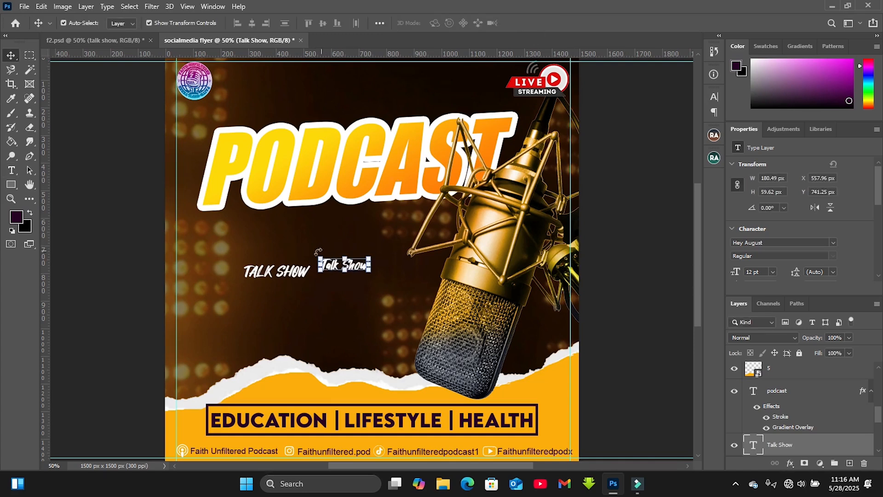
click(300, 276)
key(Delete)
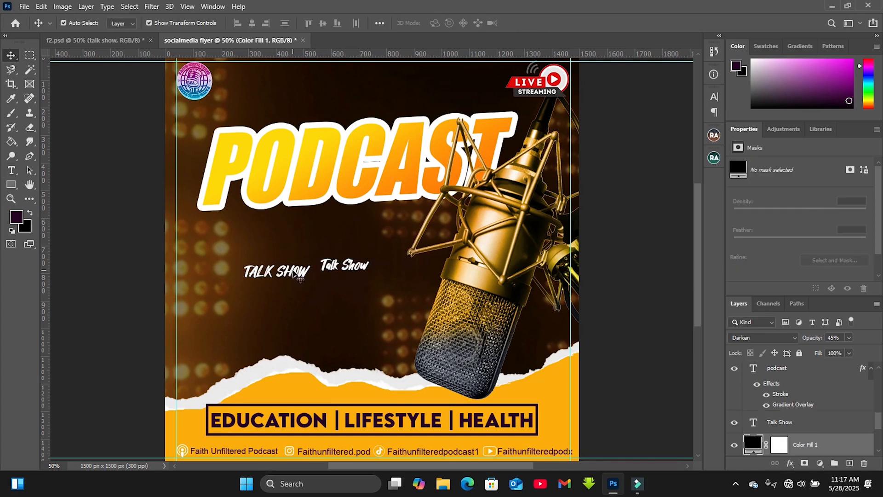
Enlarge the Talk Show text about its centre to about 33.4 pt, roughly 502 px wide, below the PODCAST title
click(359, 274)
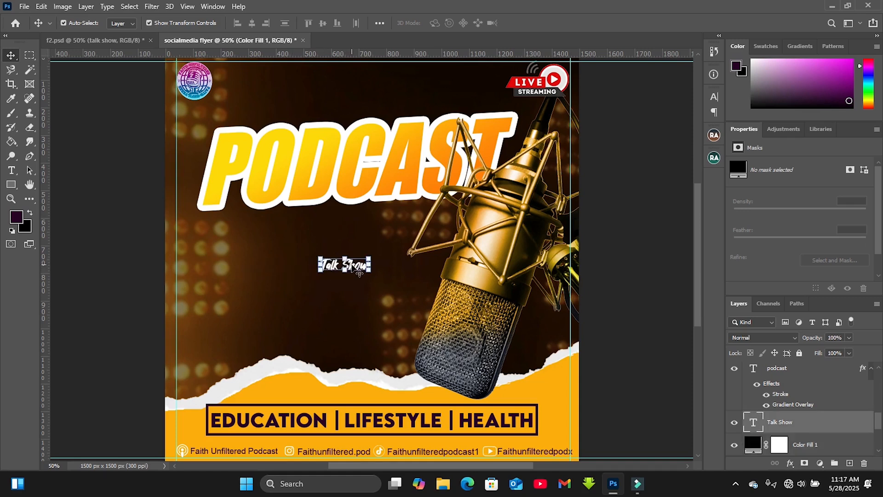
click(713, 97)
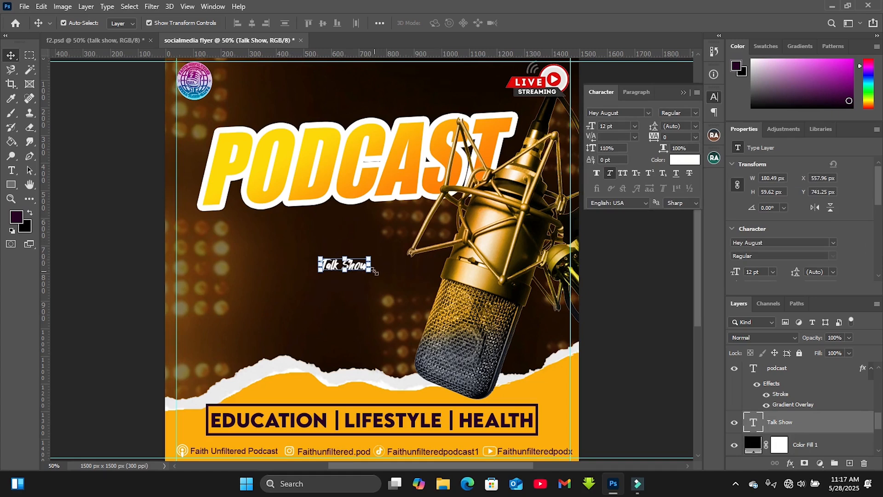
drag(374, 271, 419, 284)
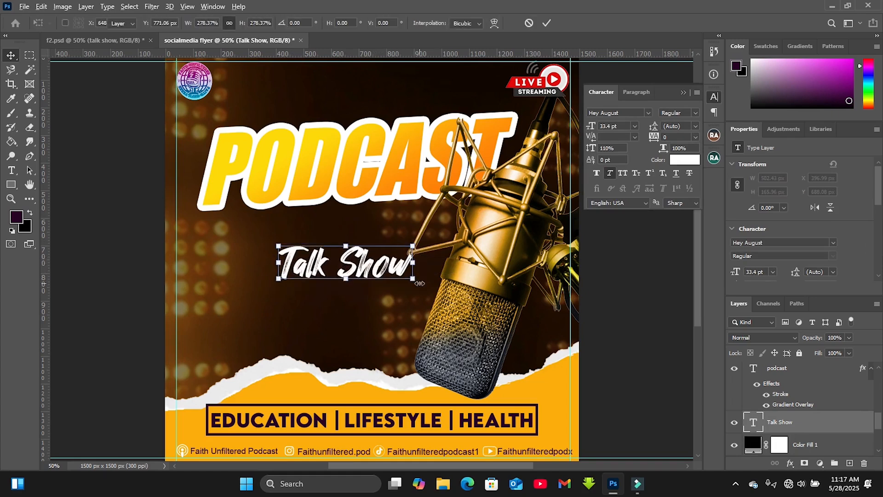
key(Return)
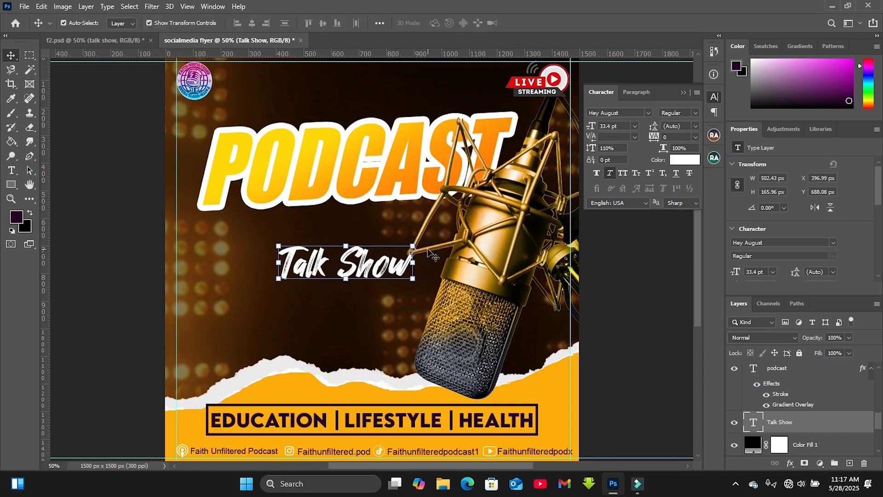
Rotate the "Talk Show" text about 2° counterclockwise
drag(422, 240, 421, 237)
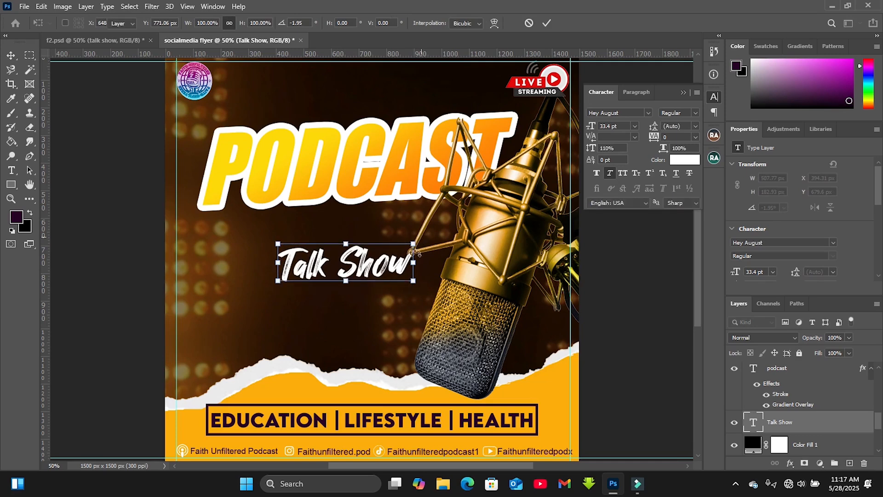
key(Return)
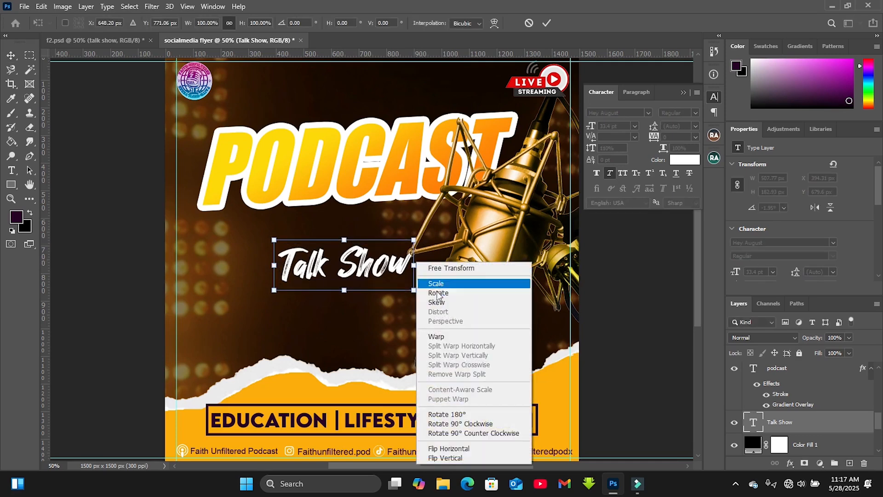
click(421, 293)
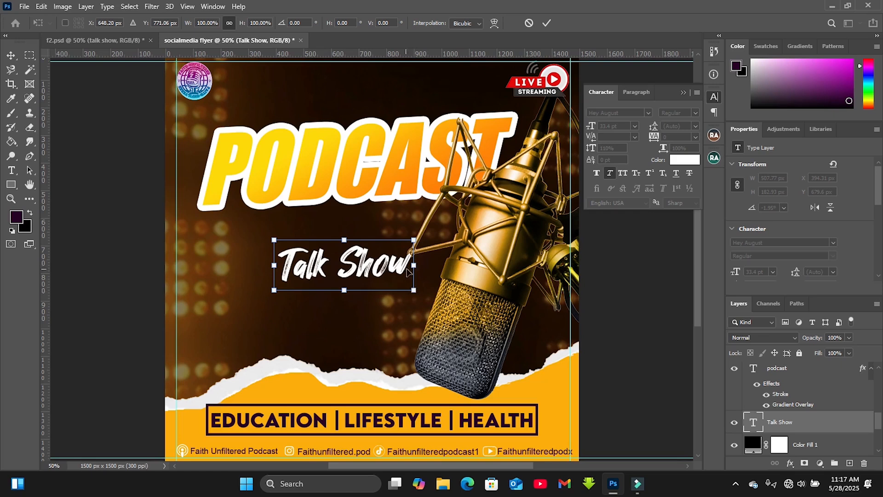
key(Return)
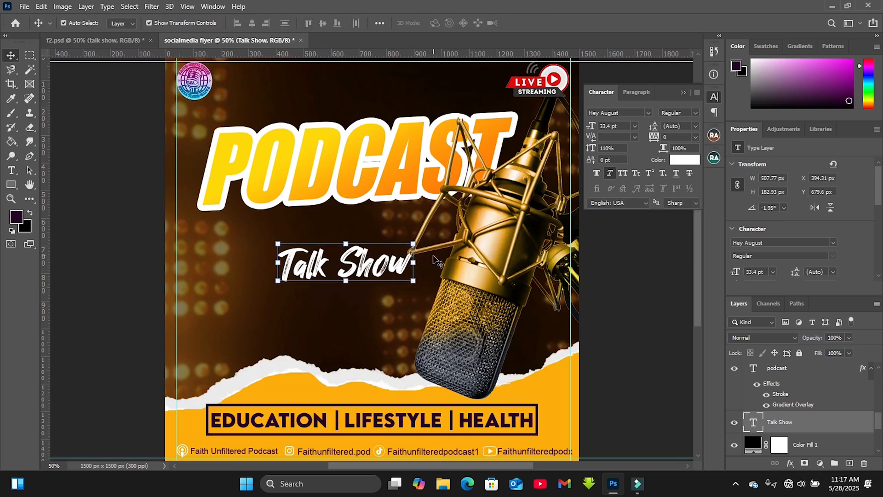
click(682, 93)
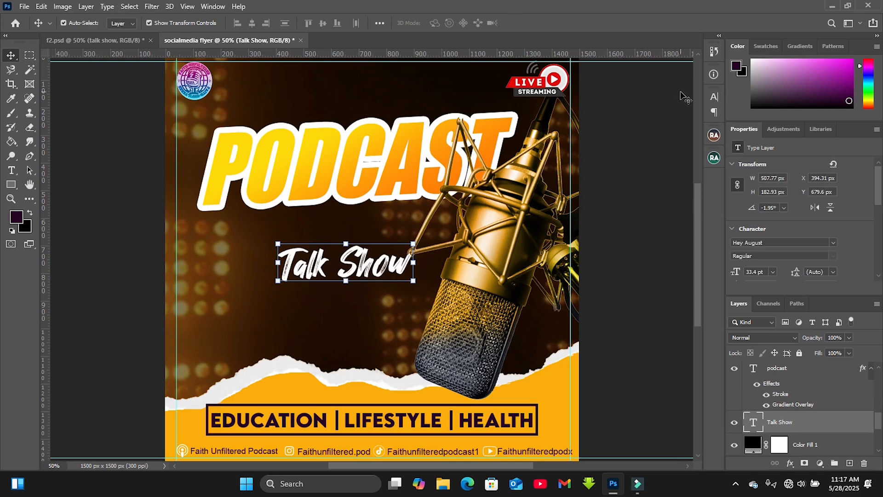
Skew the "Talk Show" text horizontally so that its letters slant further to the right
right_click(416, 267)
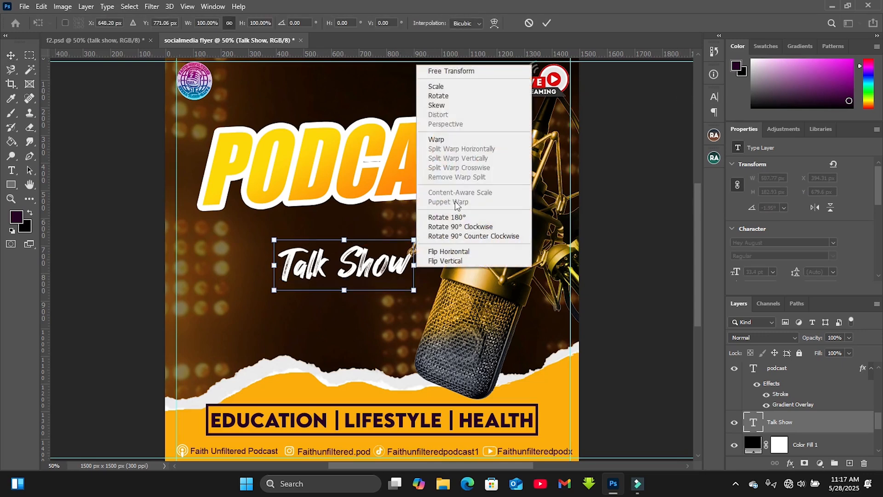
click(438, 106)
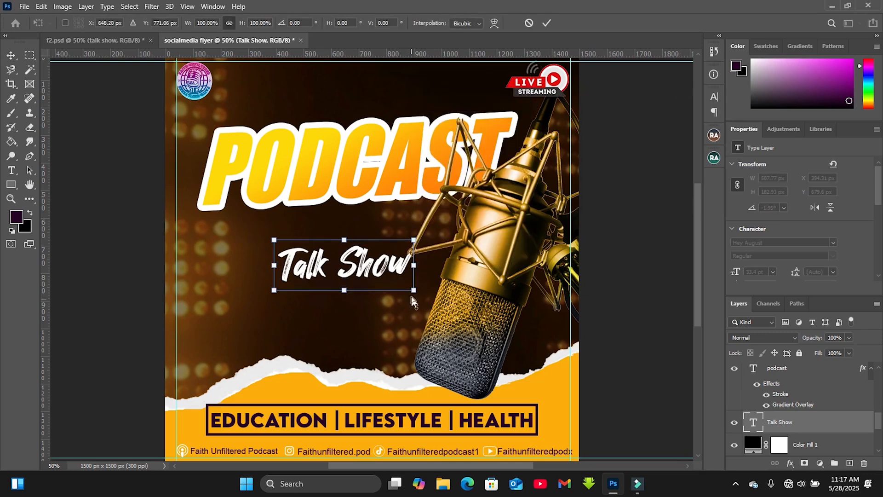
drag(414, 294, 405, 296)
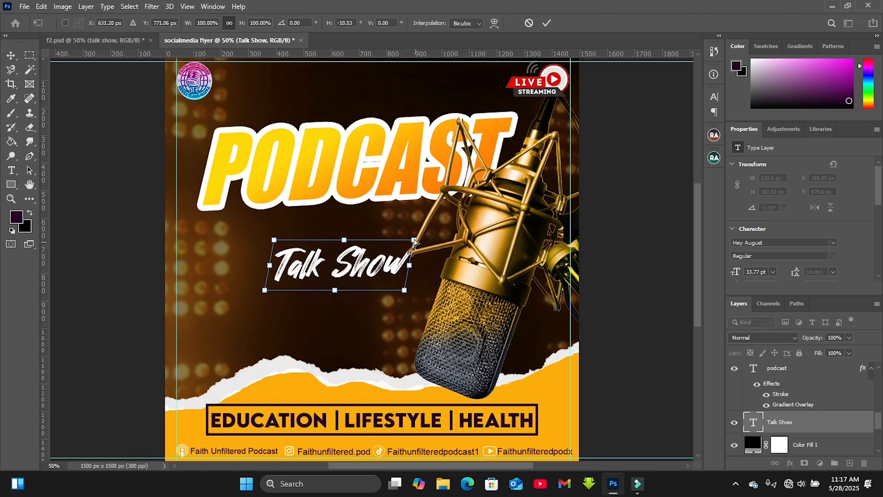
drag(414, 241, 417, 244)
key(Return)
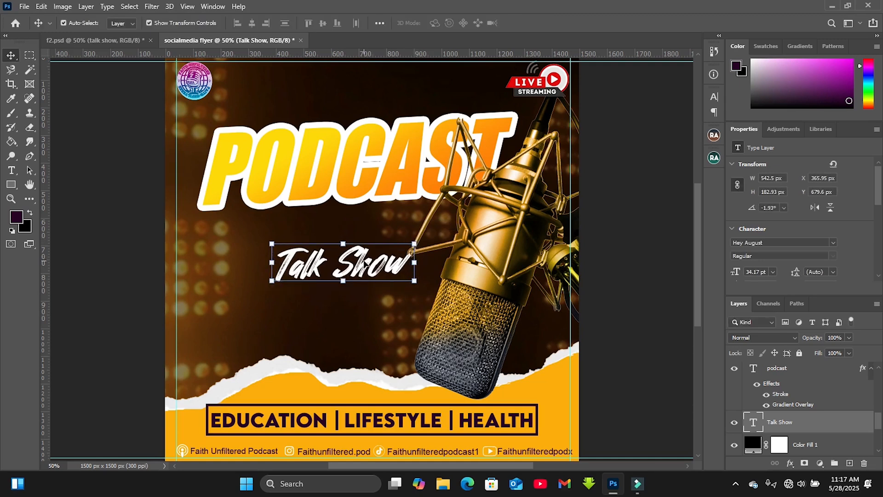
Move the "Talk Show" text up to just below PODCAST and place its layer above the podcast layer
drag(367, 262, 361, 230)
drag(810, 422, 784, 388)
scroll(735, 458, down, 1)
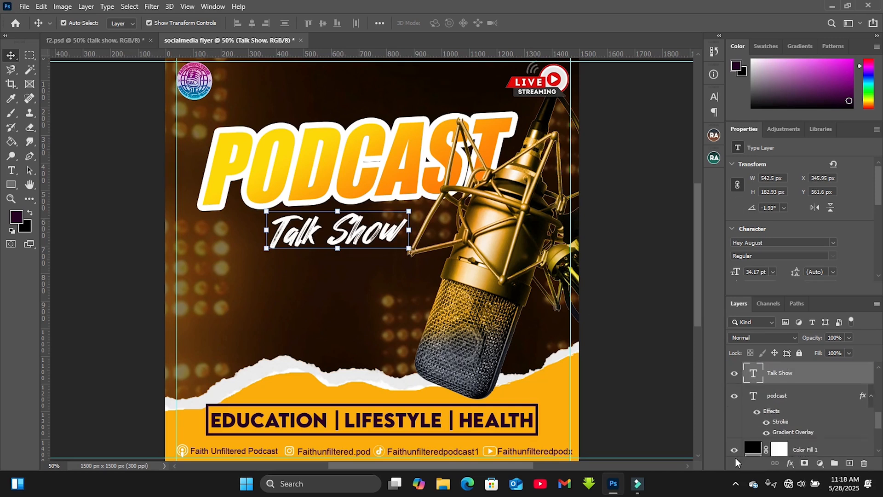
Recolor the "Talk Show" text to dark purple 270227, sampled from the HEALTH lettering in the tagline
click(716, 101)
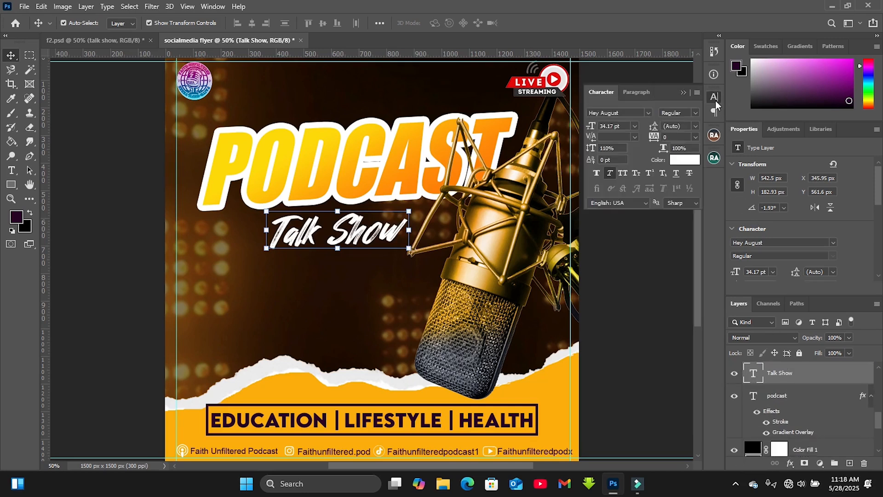
click(684, 160)
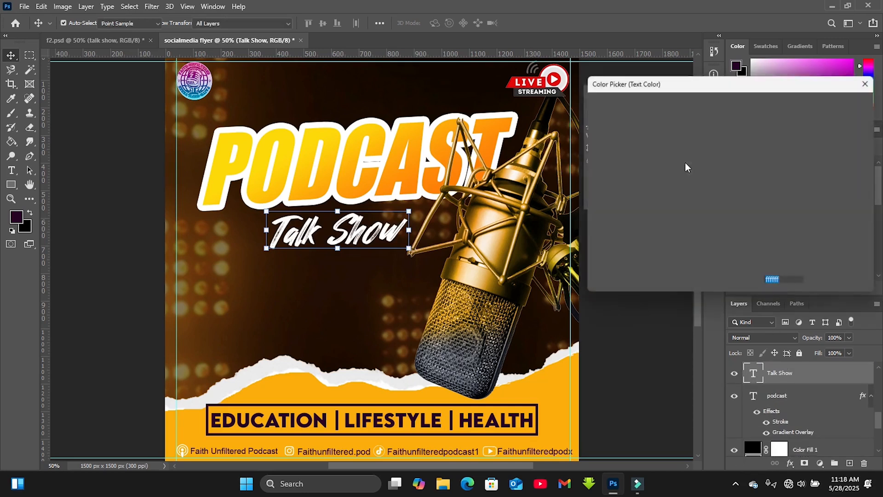
click(506, 420)
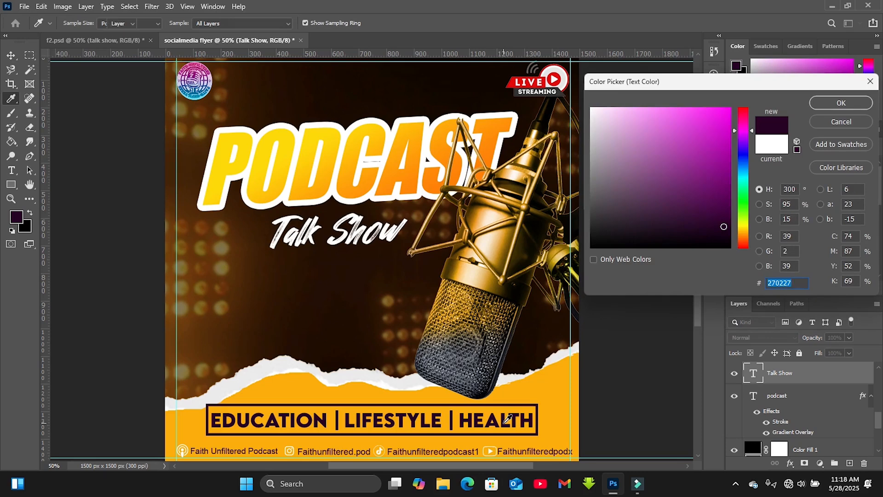
key(Return)
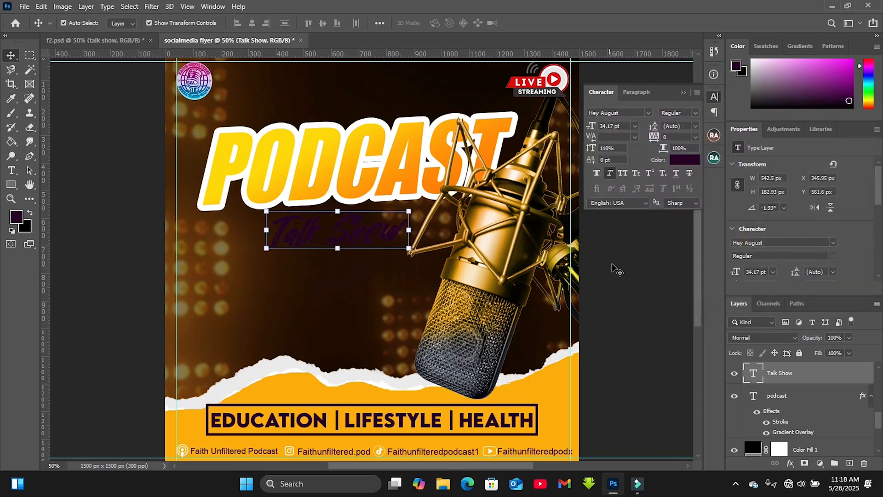
click(611, 265)
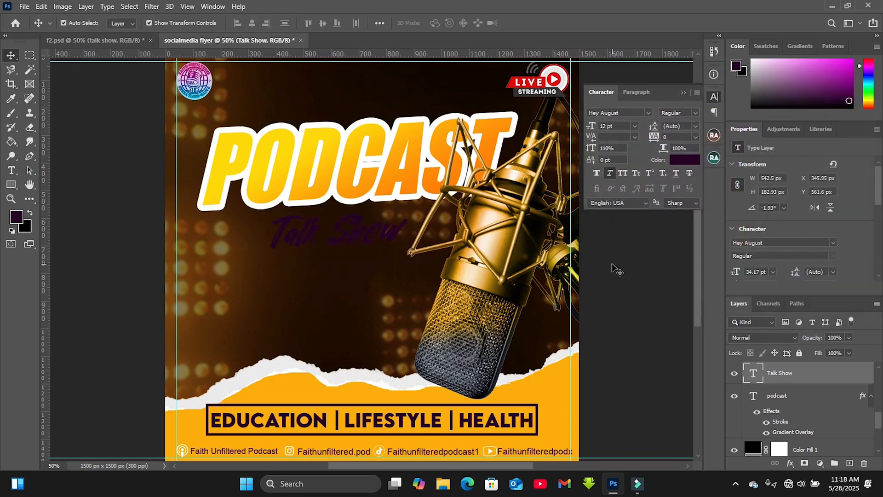
click(683, 93)
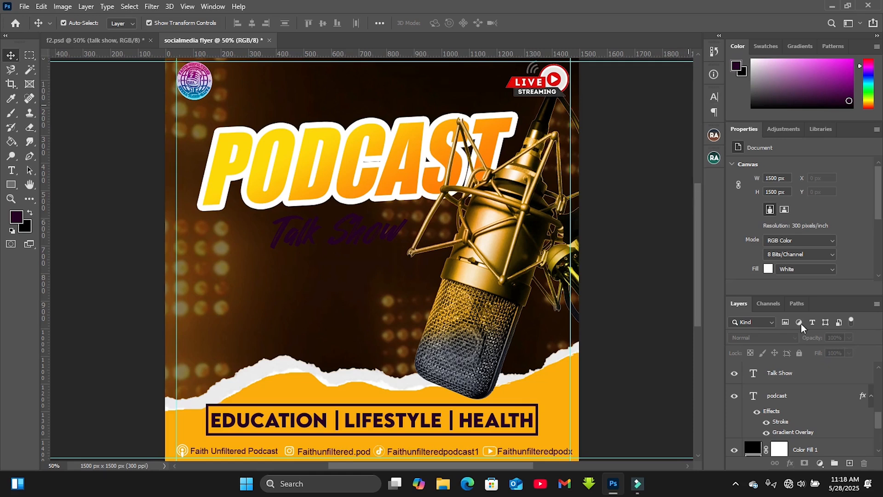
Add a white 10 px outside stroke and a drop shadow to the "Talk Show" text
click(816, 377)
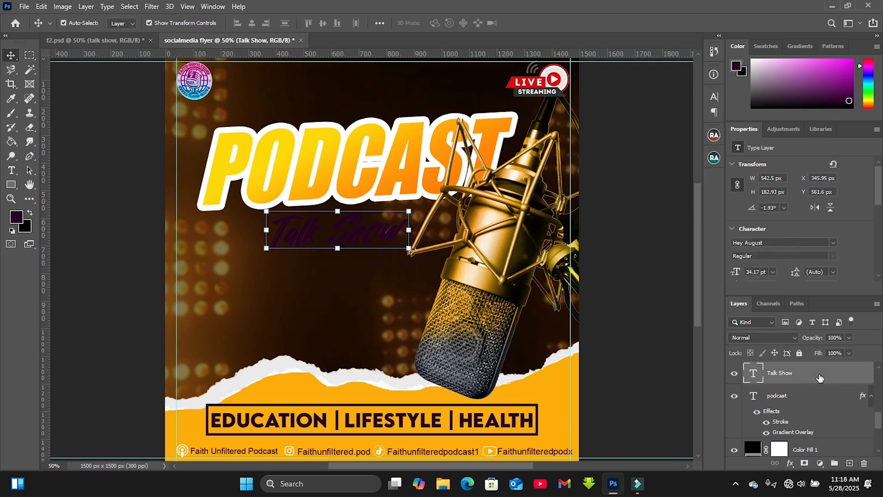
double_click(819, 378)
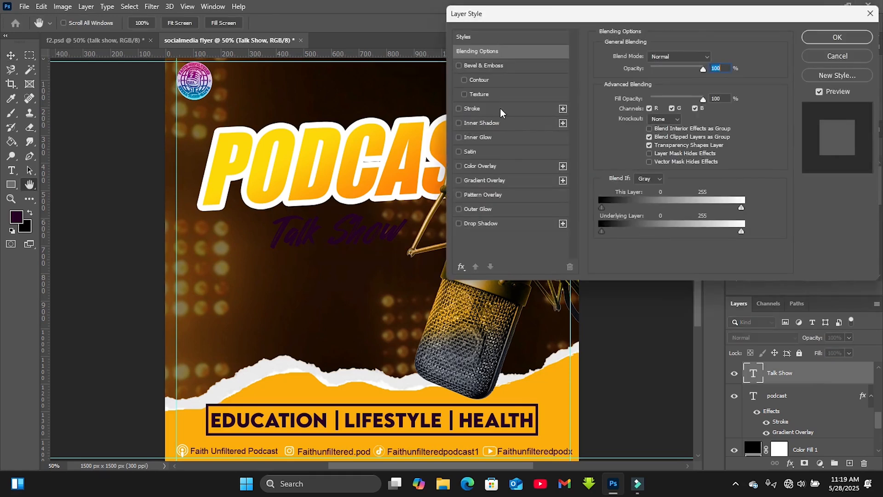
click(500, 109)
double_click(702, 55)
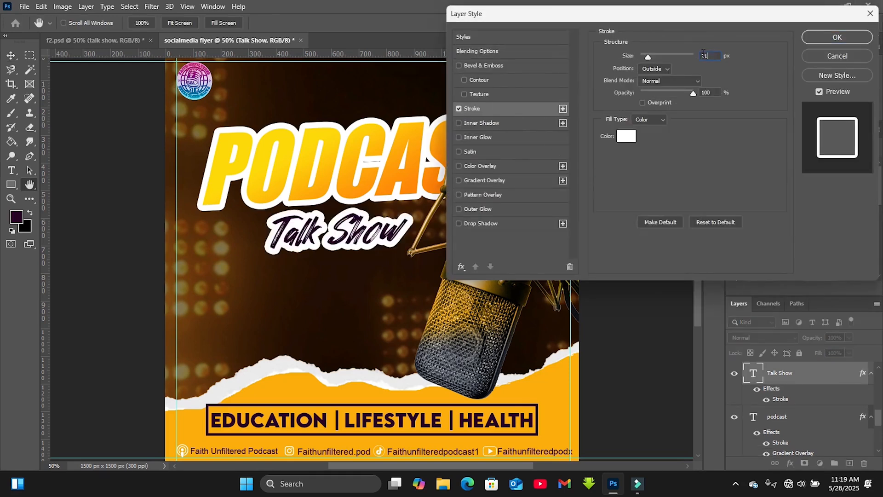
text(8)
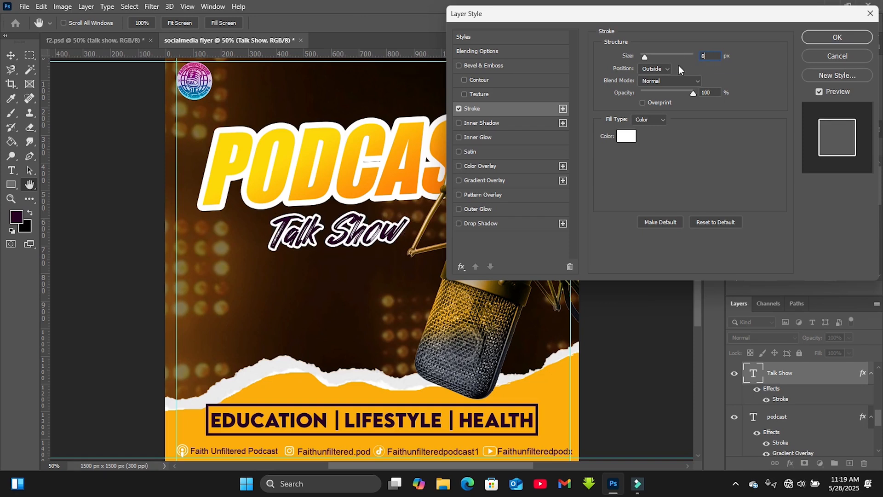
key(Up)
key(Up)
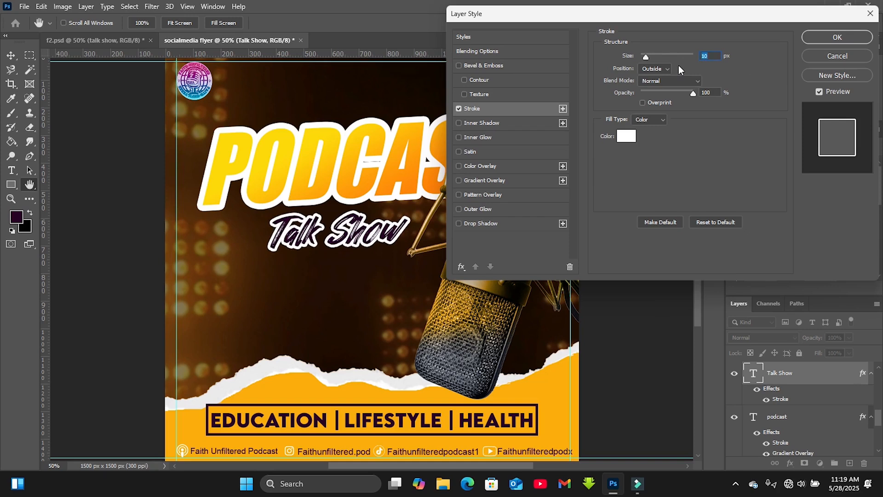
click(494, 218)
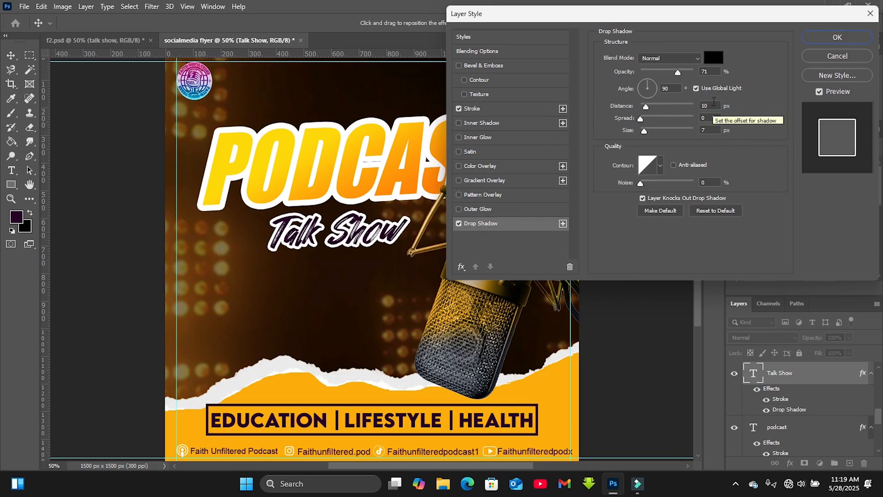
click(829, 40)
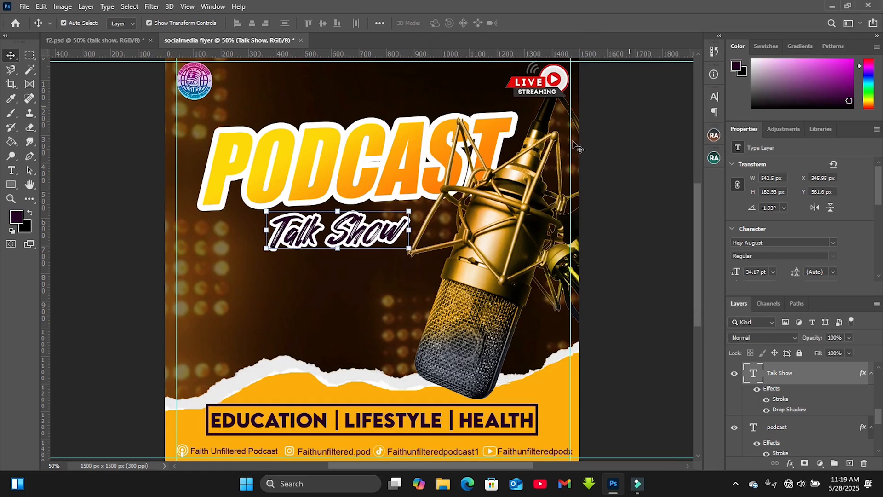
Move the "Talk Show" text up to overlap PODCAST's lower edge and rotate it about 3.4° counterclockwise
drag(358, 232, 369, 210)
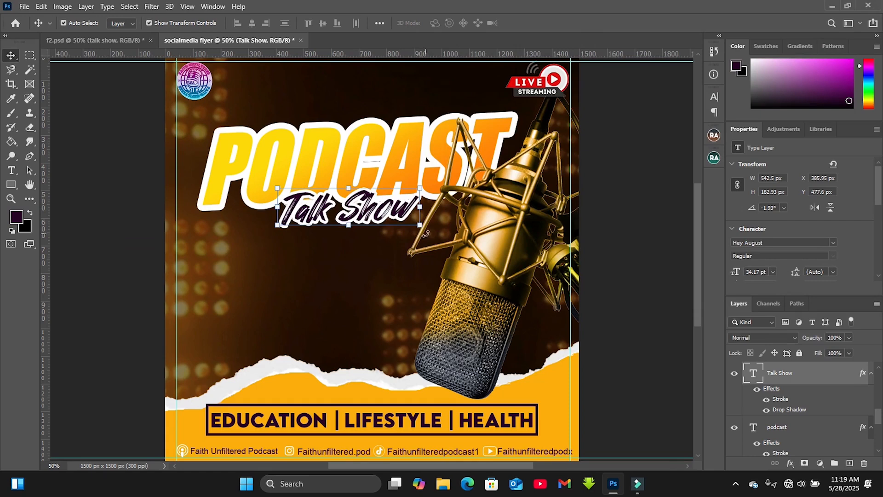
drag(420, 225, 427, 236)
click(531, 24)
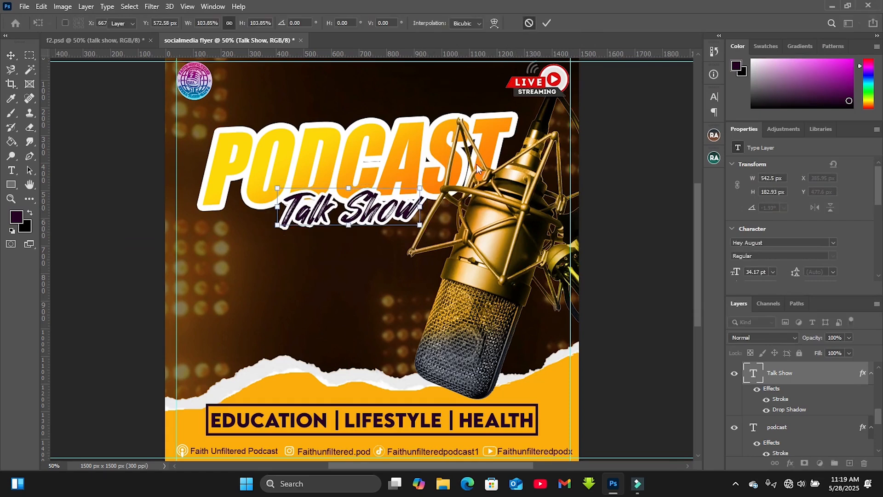
key(ctrl+t)
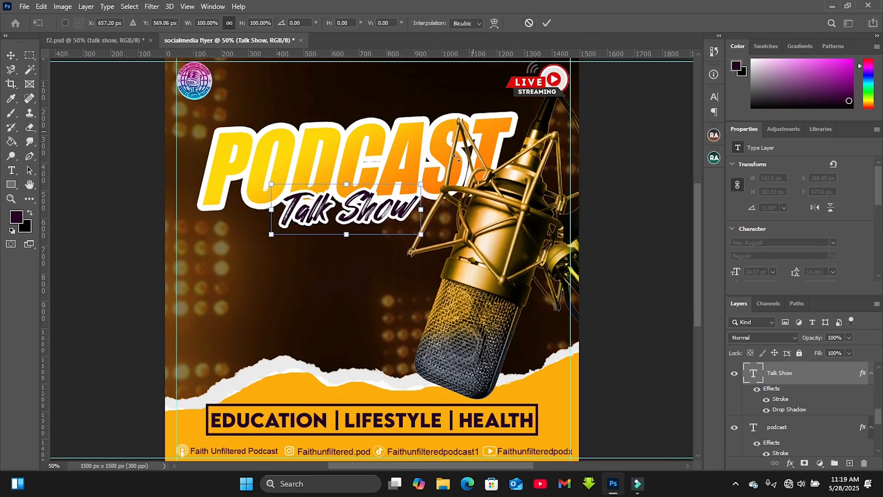
drag(436, 180, 434, 175)
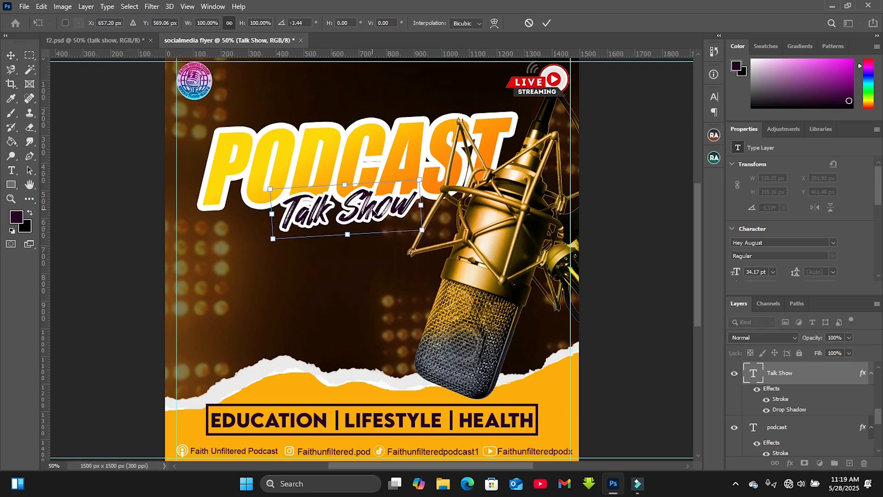
drag(374, 209, 376, 207)
key(Return)
click(276, 297)
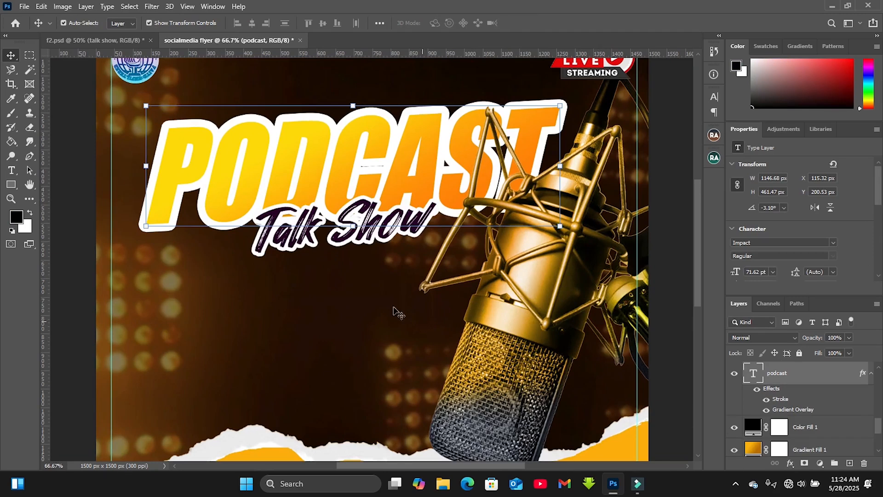
Draw a white-filled rectangle of about 1209 × 203 px below the "Talk Show" text and shift it toward the canvas's left edge
drag(14, 189, 49, 184)
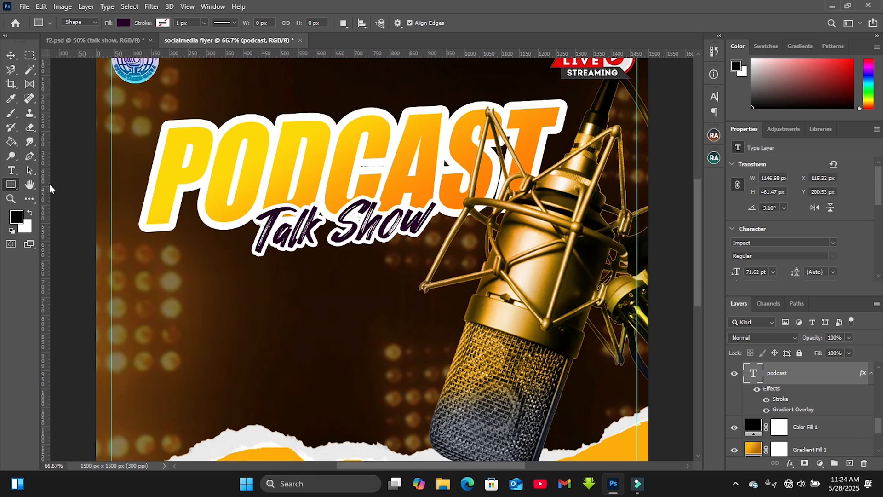
click(124, 22)
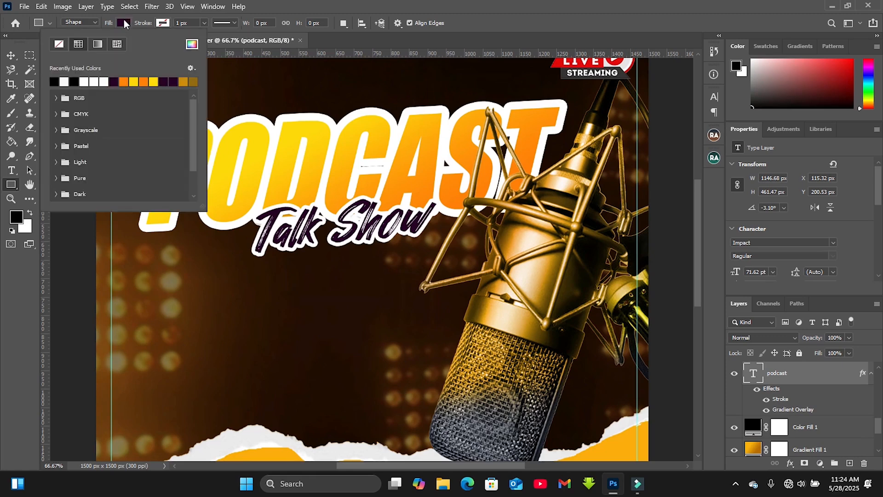
click(66, 83)
click(10, 189)
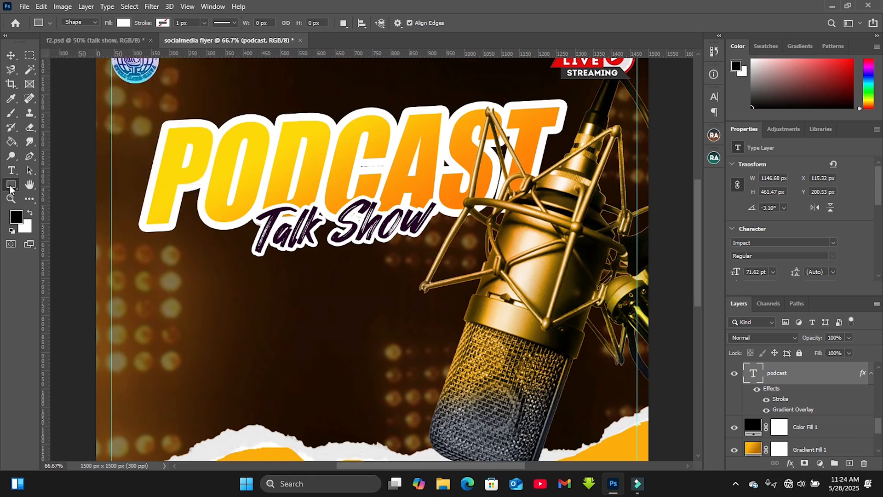
drag(154, 273, 609, 347)
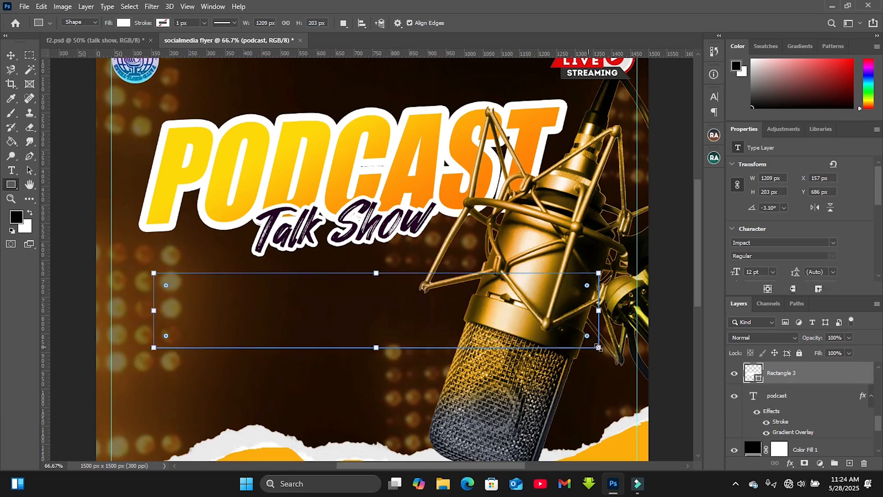
key(v)
drag(383, 301, 334, 292)
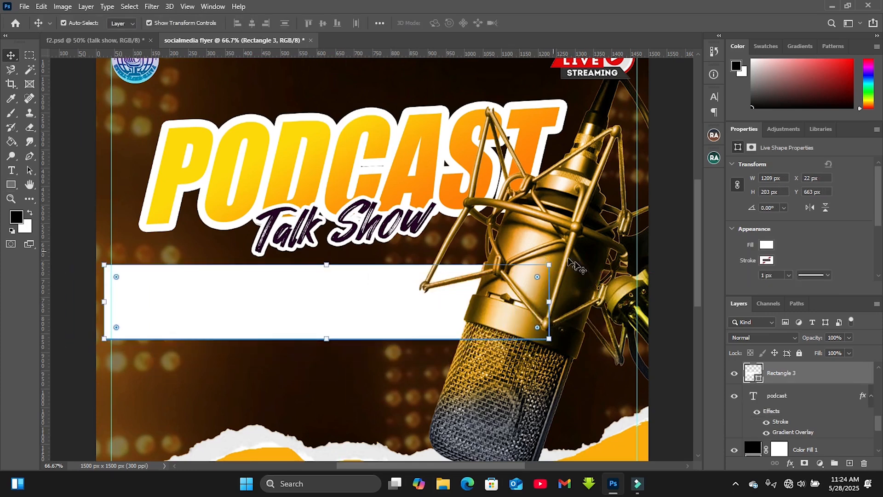
Distort the white rectangle into a slanted band with its lower edge shifted left and its lower-left corner stretched past the canvas edge
key(ctrl+t)
right_click(550, 301)
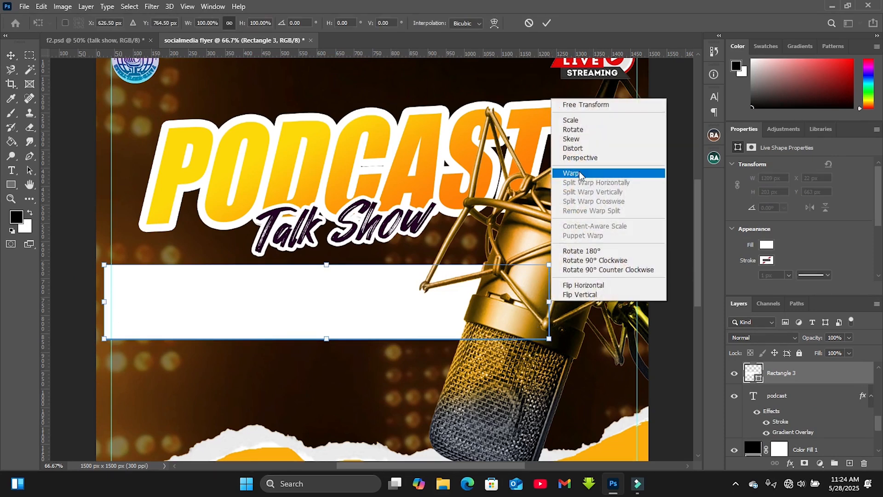
click(577, 153)
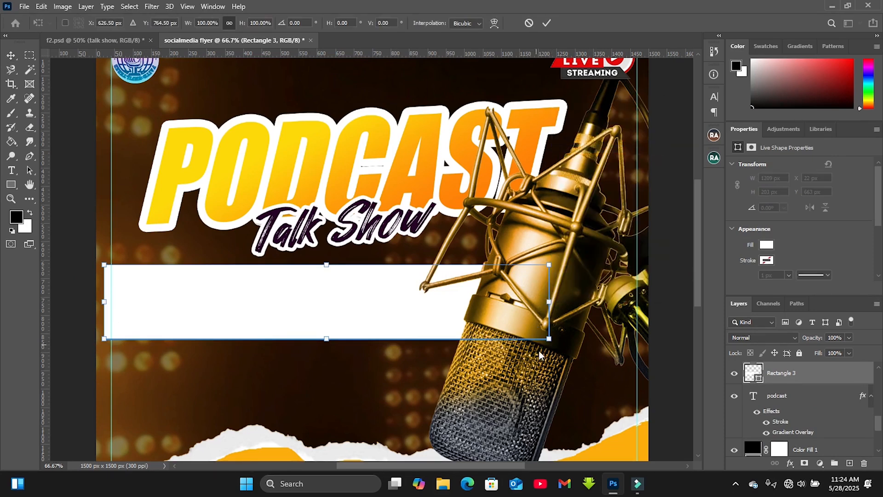
drag(548, 339, 467, 367)
drag(104, 339, 45, 371)
drag(138, 269, 154, 284)
drag(580, 264, 556, 281)
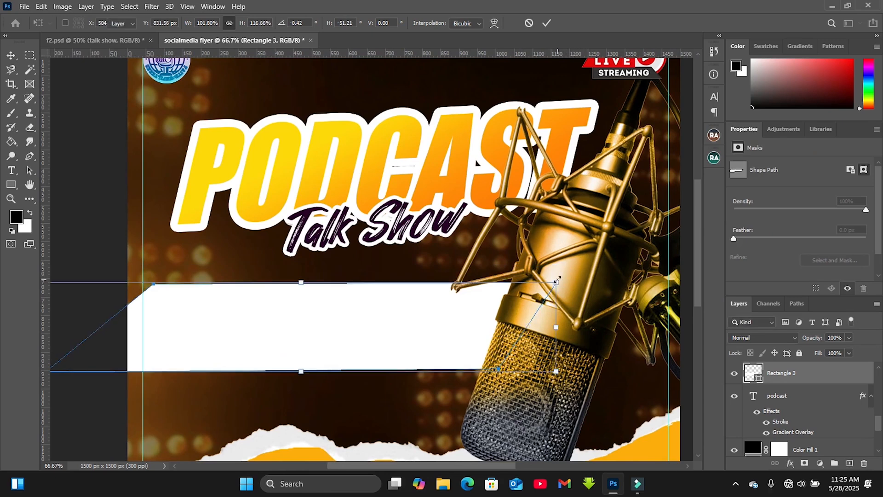
key(Return)
Move the slanted white shape up over the PODCAST text and rotate it slightly counterclockwise
drag(389, 306, 432, 115)
drag(611, 125, 606, 108)
drag(470, 132, 518, 123)
key(Return)
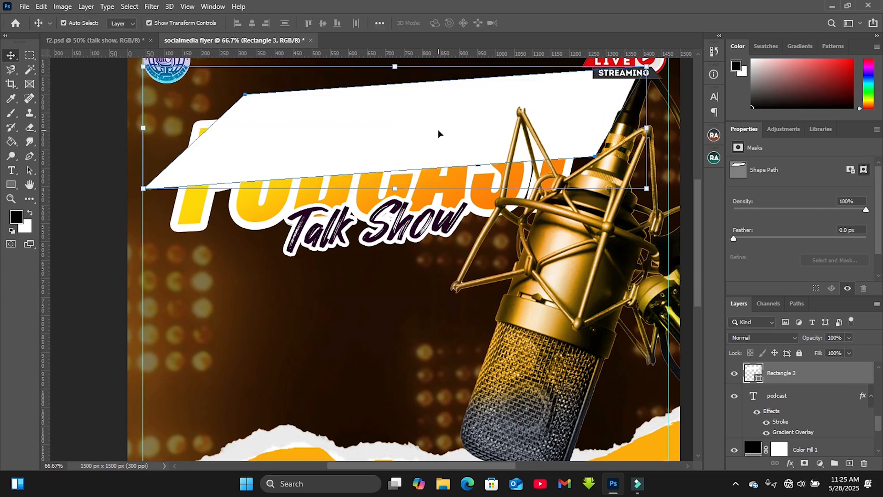
Fill the slanted shape with the Foreground to Transparent gradient and change its start color stop to white
click(11, 184)
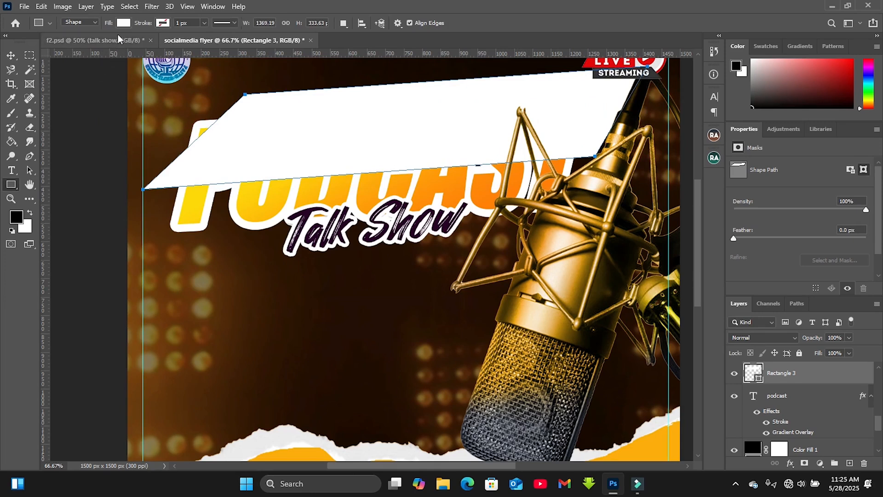
click(123, 23)
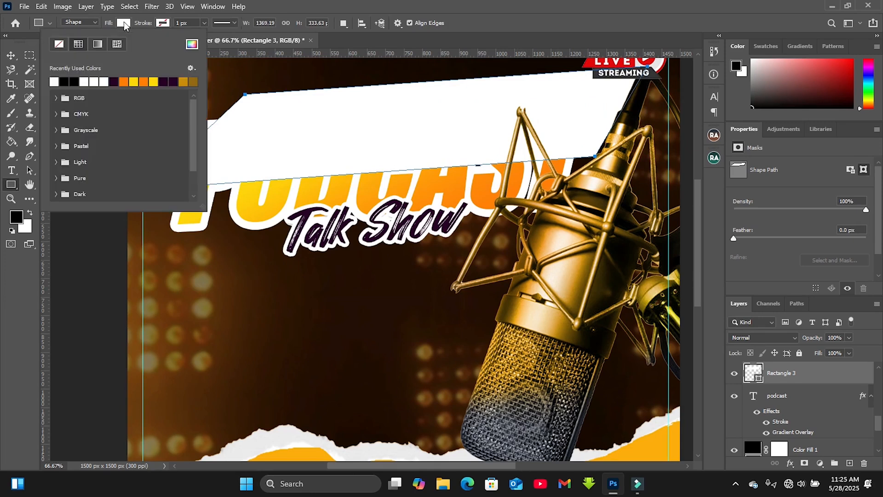
click(97, 44)
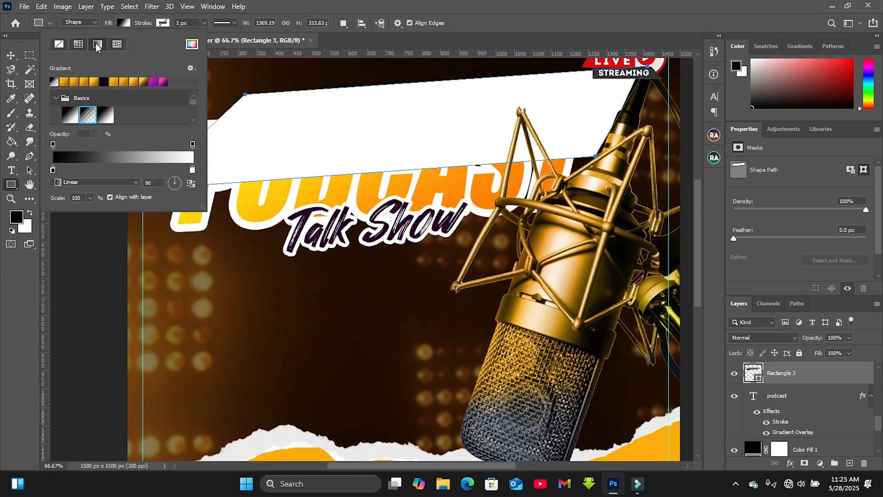
click(82, 115)
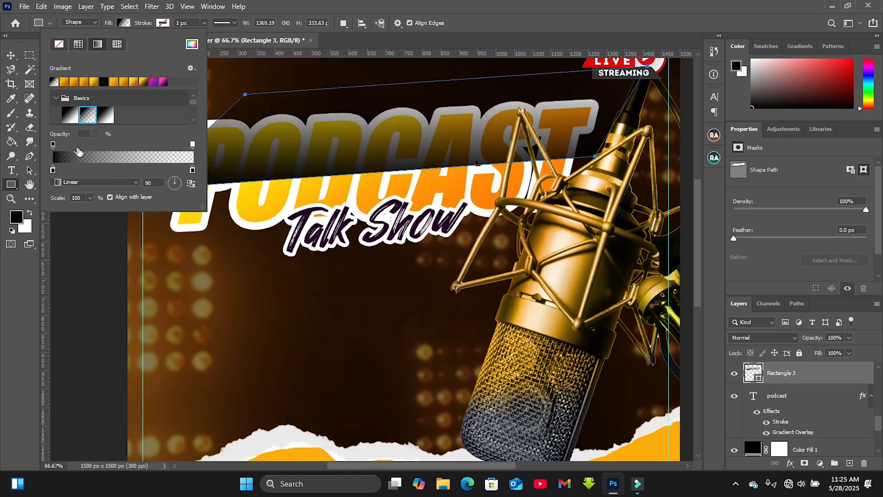
click(105, 156)
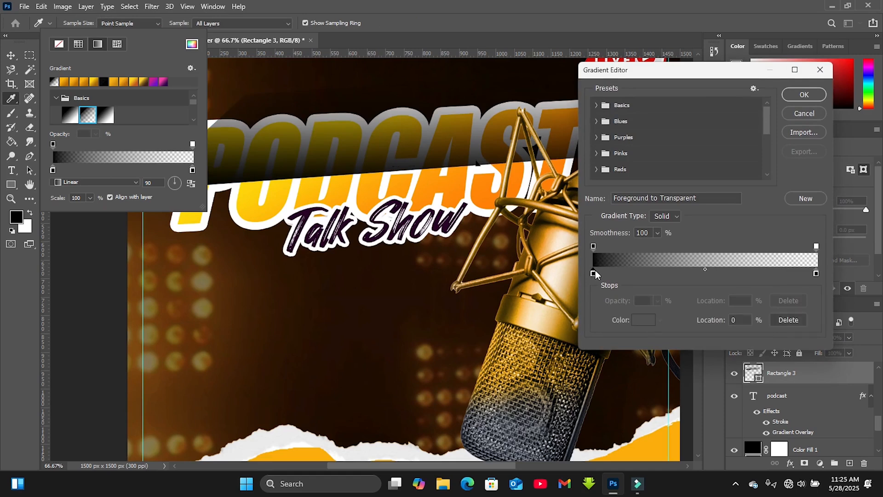
click(594, 272)
click(642, 322)
click(624, 132)
key(Return)
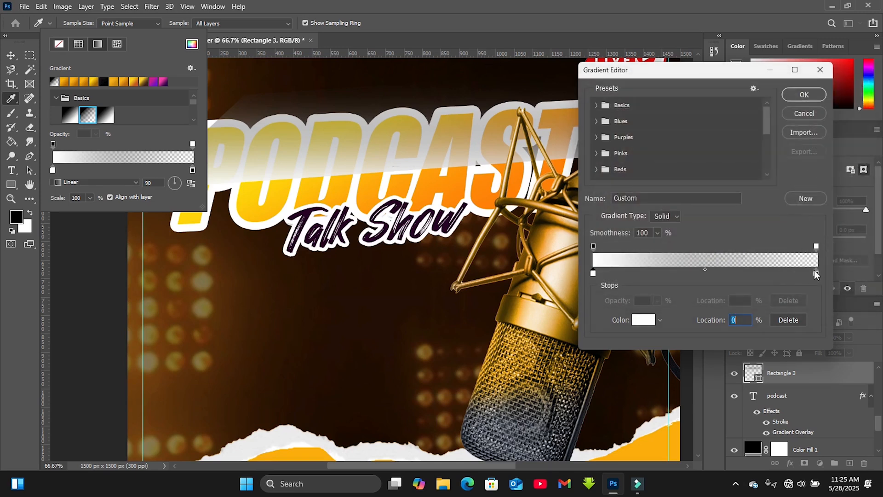
Set the gradient's end color stop at 100% to white ffffff and accept the gradient
click(816, 273)
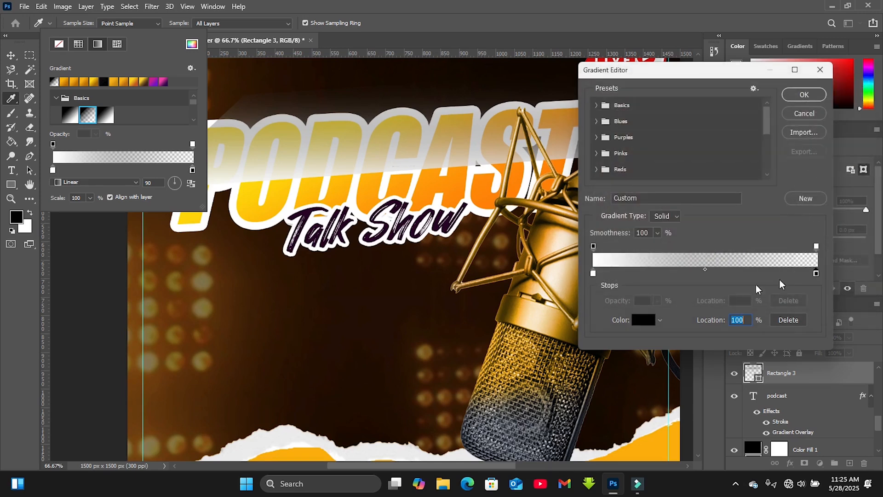
click(634, 320)
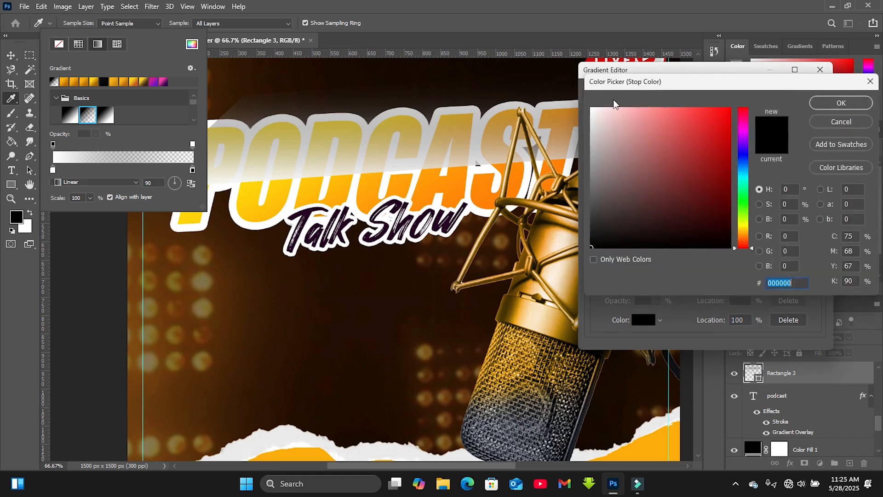
drag(614, 109, 514, 83)
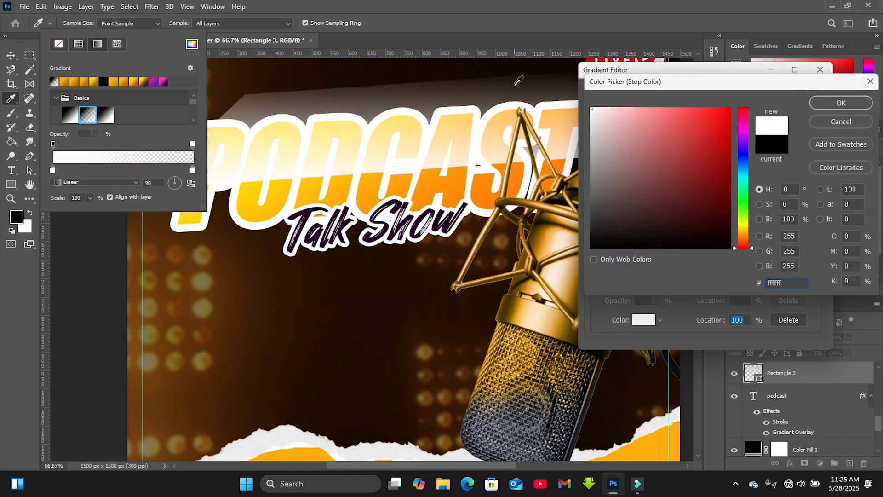
key(Return)
key(Return)
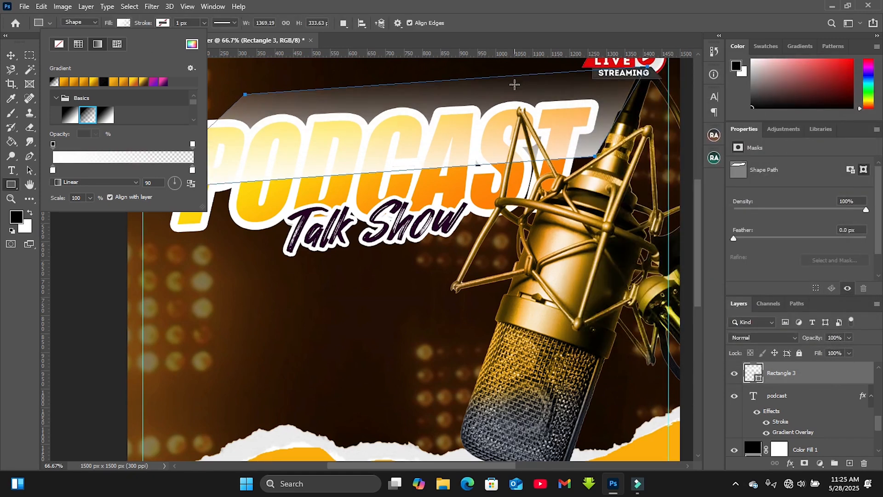
Rotate the gradient shape about 7.6° counterclockwise and reposition it so it crosses the PODCAST lettering diagonally
click(11, 55)
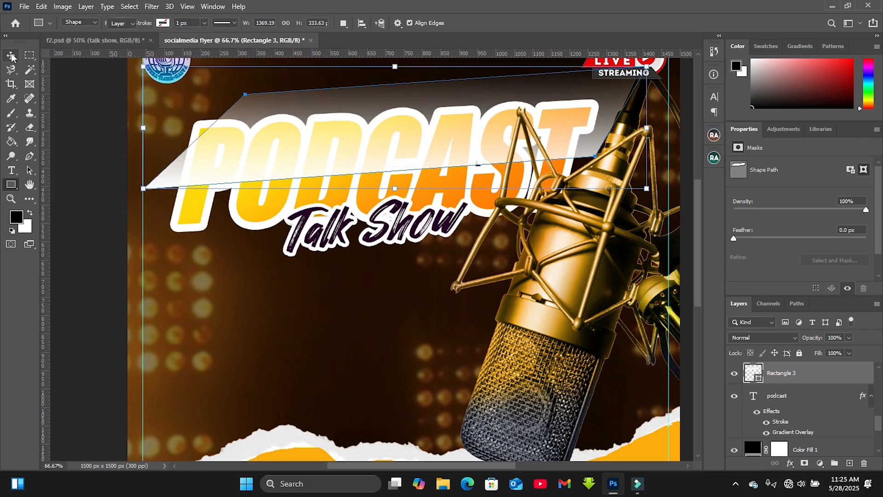
click(11, 56)
drag(319, 155, 278, 155)
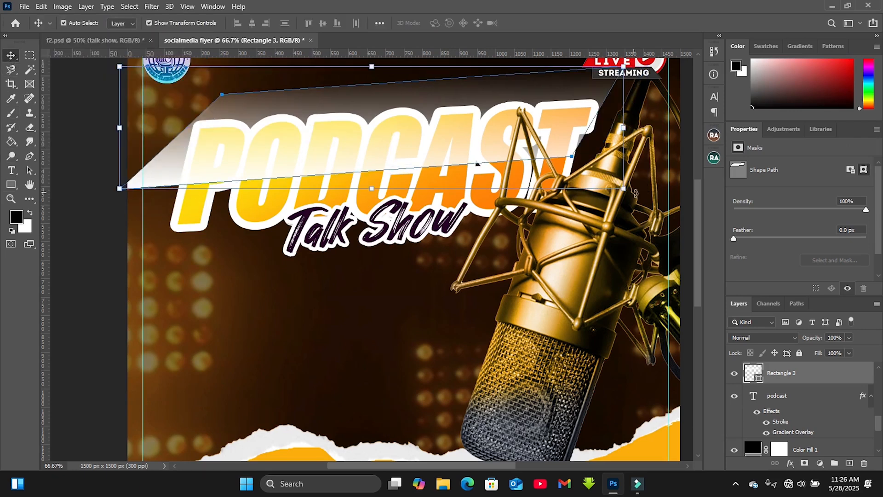
drag(640, 191, 642, 179)
drag(464, 150, 504, 152)
drag(156, 224, 164, 245)
drag(275, 156, 258, 151)
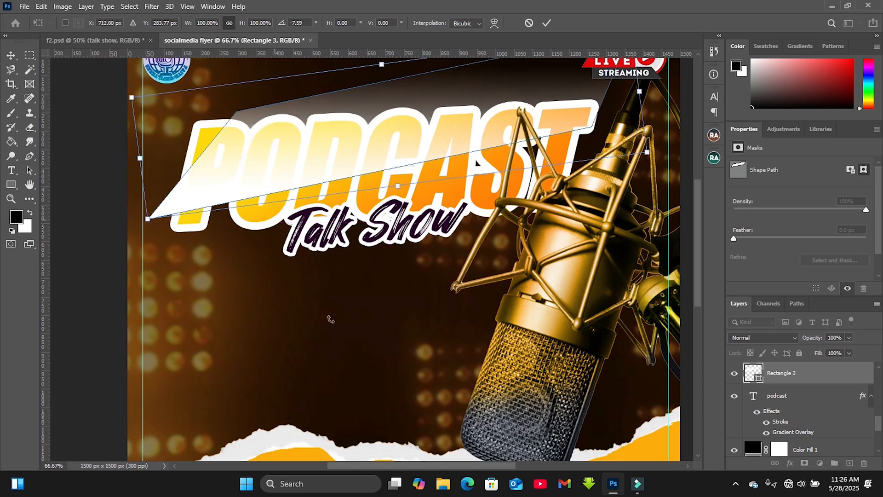
key(Return)
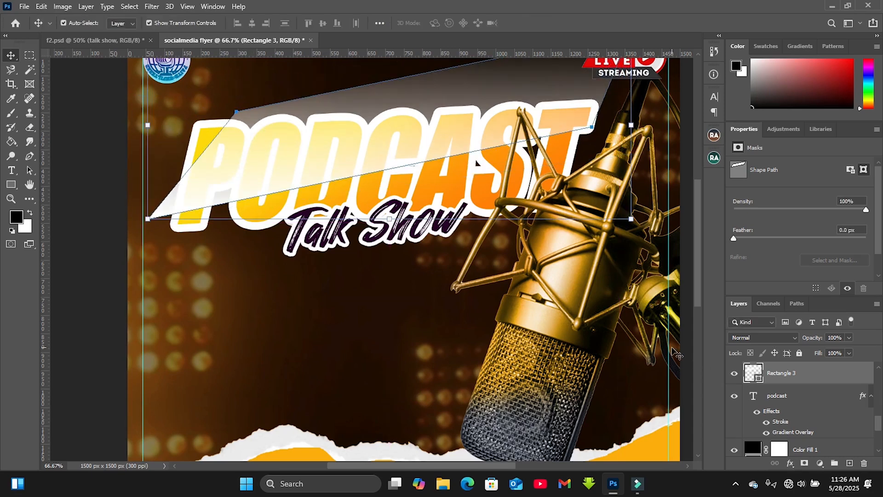
Add a layer mask to the gradient shape and fade its part above PODCAST with a 200 px black brush at 80% opacity
click(804, 462)
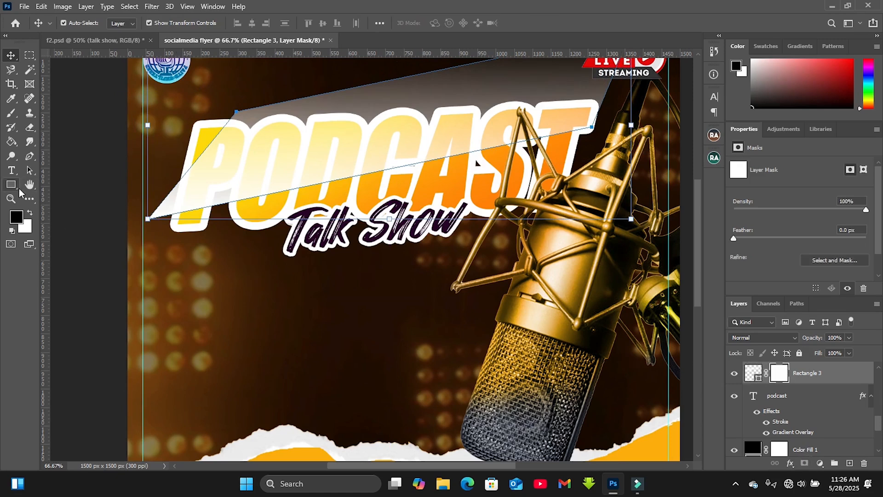
key(b)
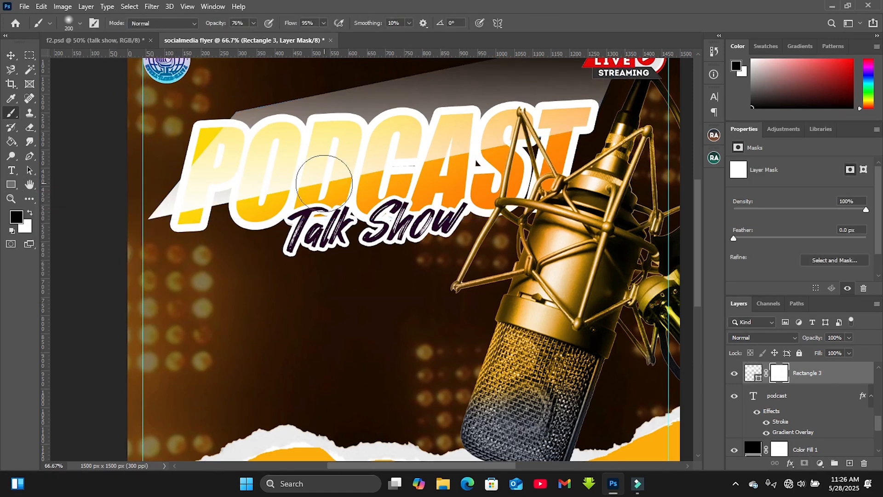
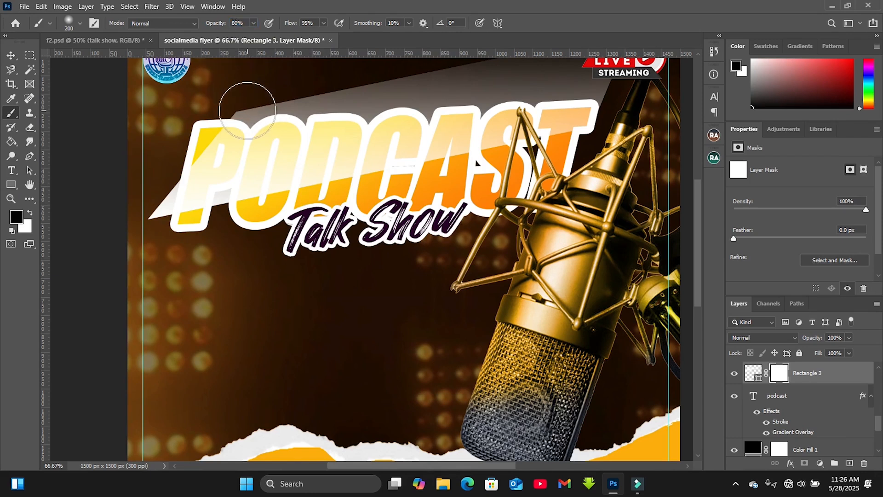
mouse_move(556, 48)
mouse_down()
mouse_move(612, 21)
mouse_move(227, 102)
mouse_move(641, 30)
mouse_move(659, 74)
mouse_up()
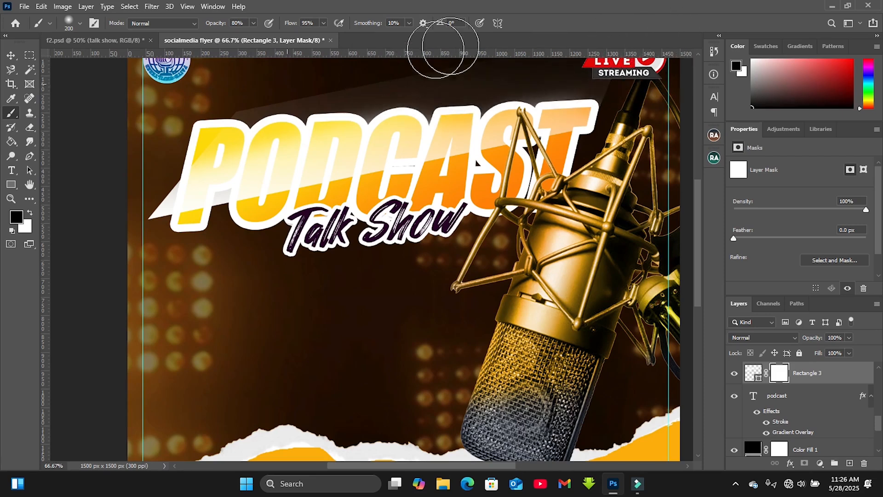
Mask out the remaining gradient above and beside the PODCAST lettering with a 300 px black brush at 100% opacity
drag(253, 23, 298, 35)
key(bracketright)
key(bracketright)
mouse_move(455, 81)
mouse_down()
mouse_move(432, 65)
mouse_move(277, 87)
mouse_up()
mouse_move(492, 51)
mouse_down()
mouse_move(566, 94)
mouse_move(623, 67)
mouse_up()
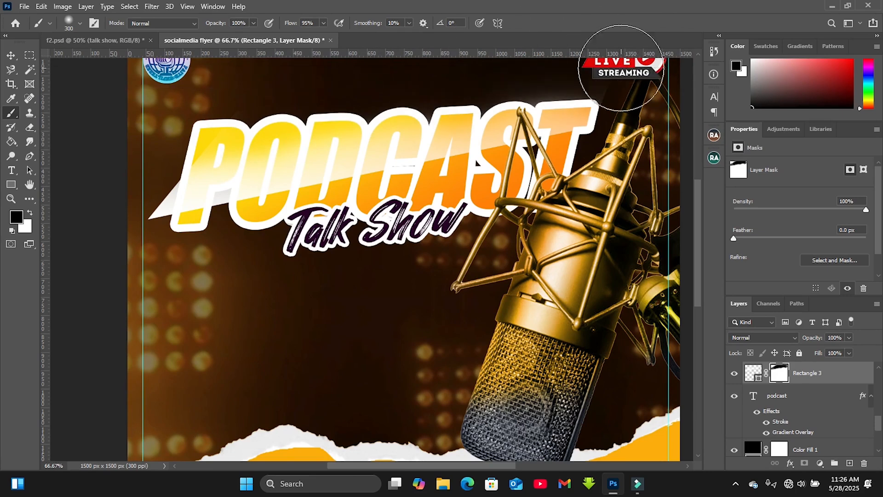
drag(126, 204, 102, 202)
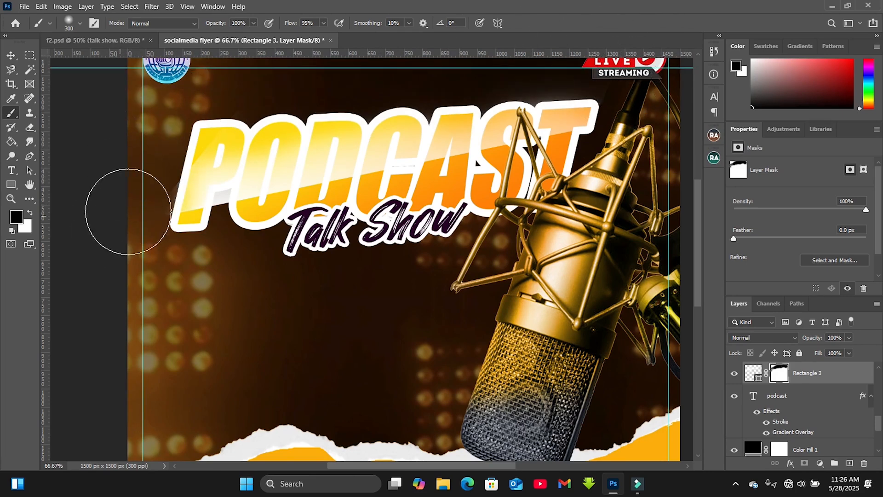
key(v)
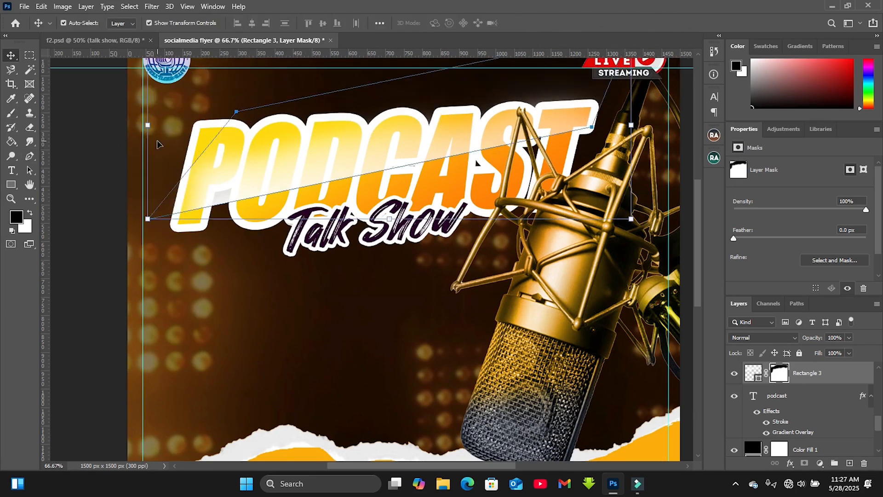
Lower the gradient shape layer's opacity to 84%
ctrl+click(299, 293)
key(ctrl+minus)
scroll(299, 294, down, 3)
ctrl+click(318, 193)
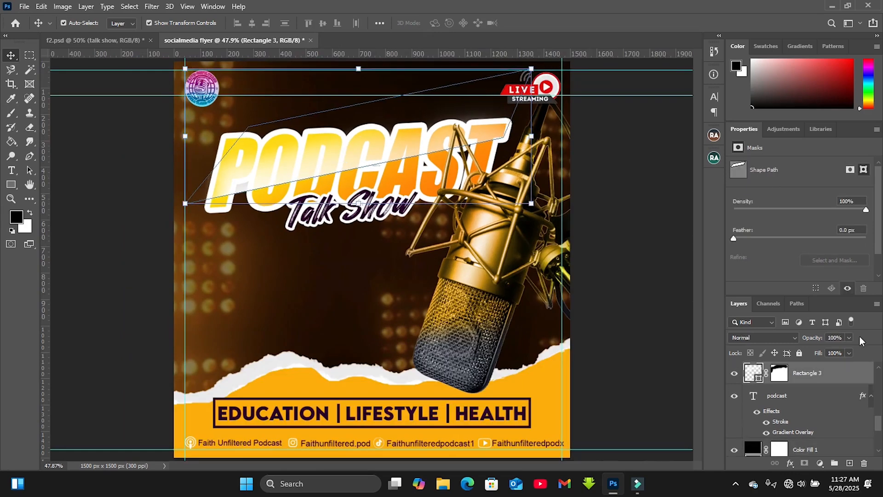
click(843, 336)
drag(824, 340, 822, 340)
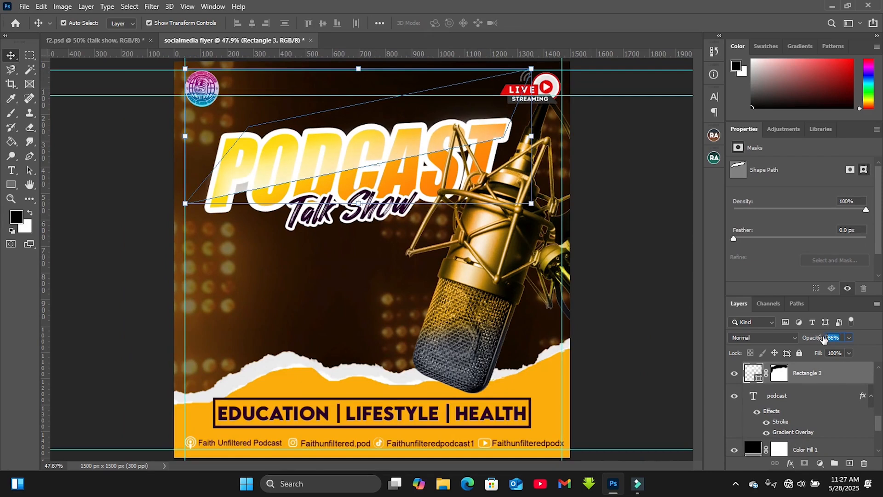
click(373, 299)
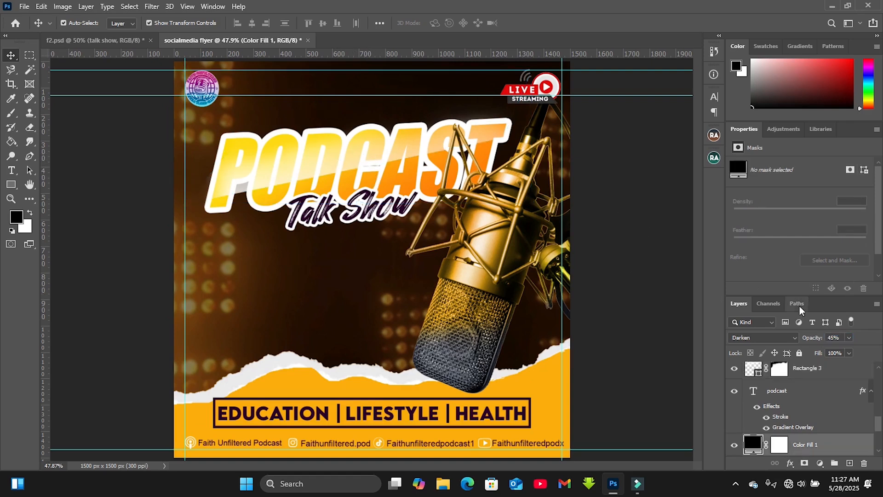
click(384, 154)
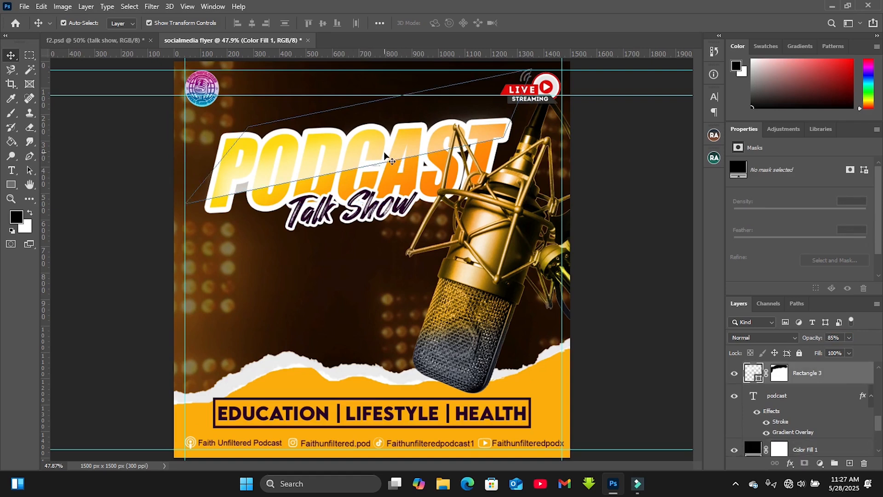
key(Down)
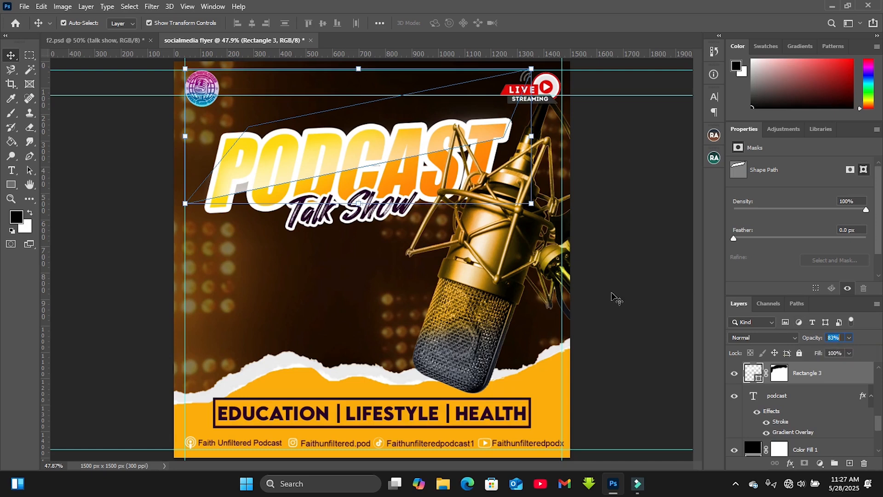
click(353, 259)
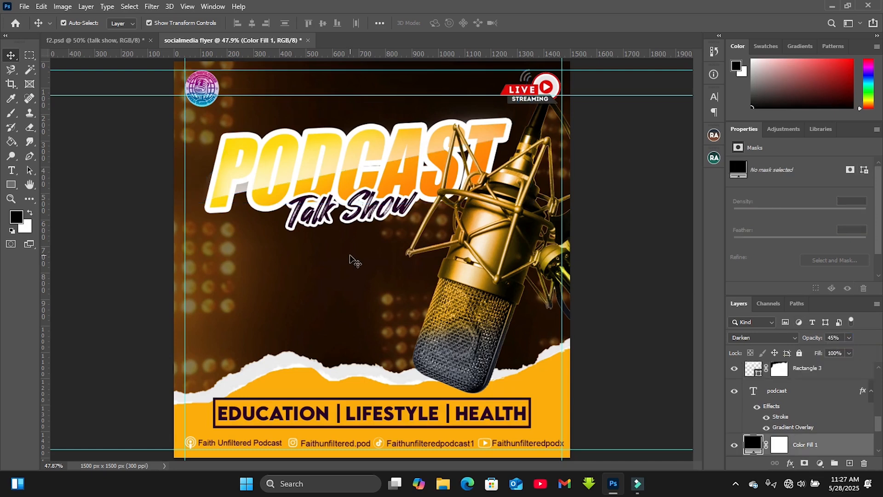
Link the gradient shape layer with the podcast text layer and nudge the "Talk Show" text slightly left and up
click(341, 156)
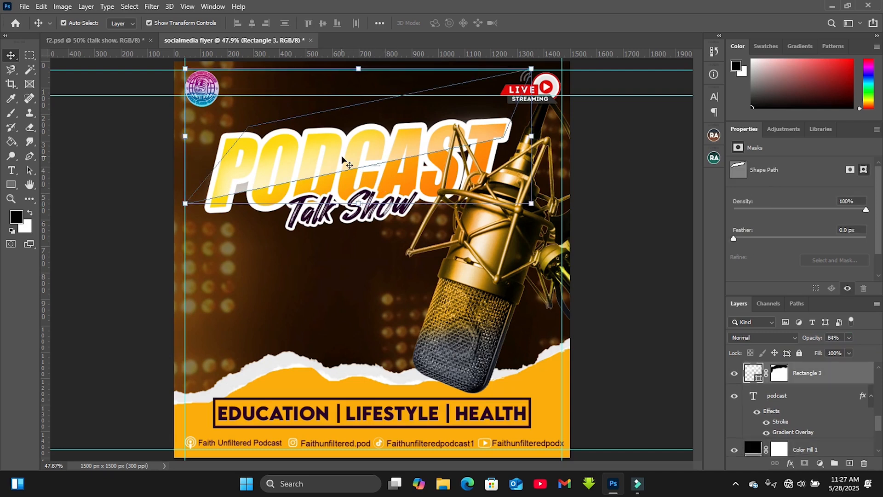
ctrl+click(779, 399)
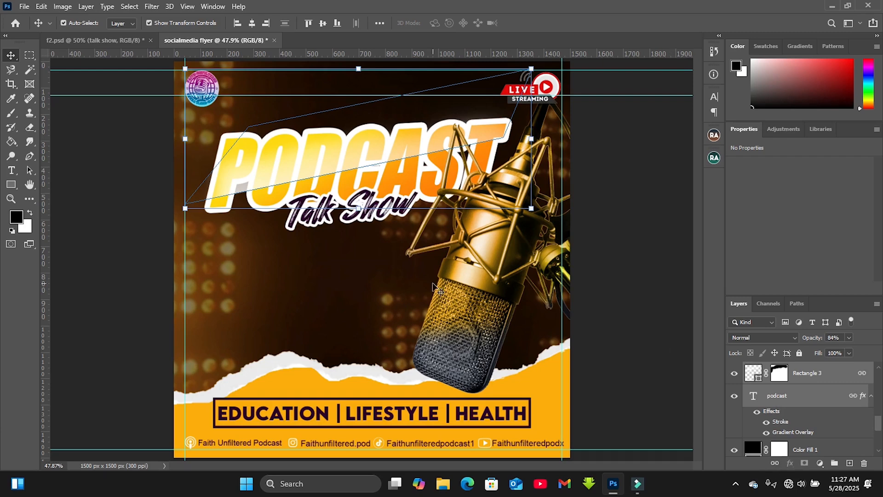
click(388, 286)
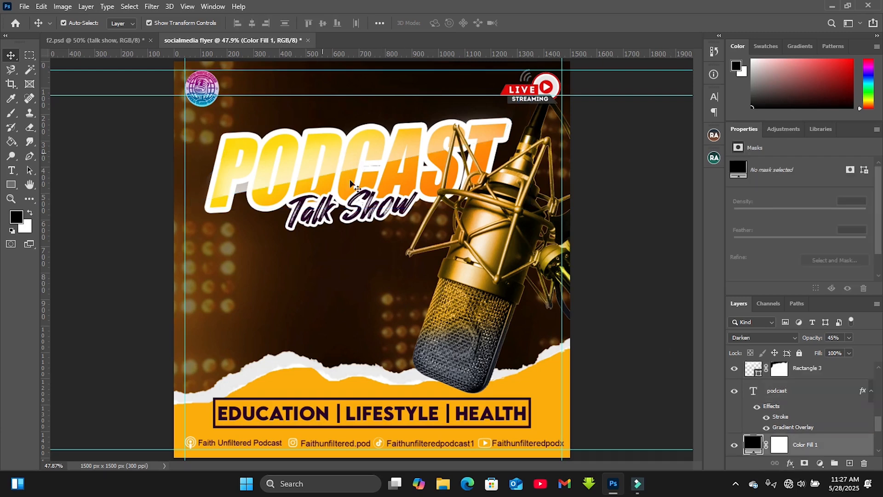
drag(371, 202, 368, 200)
click(422, 264)
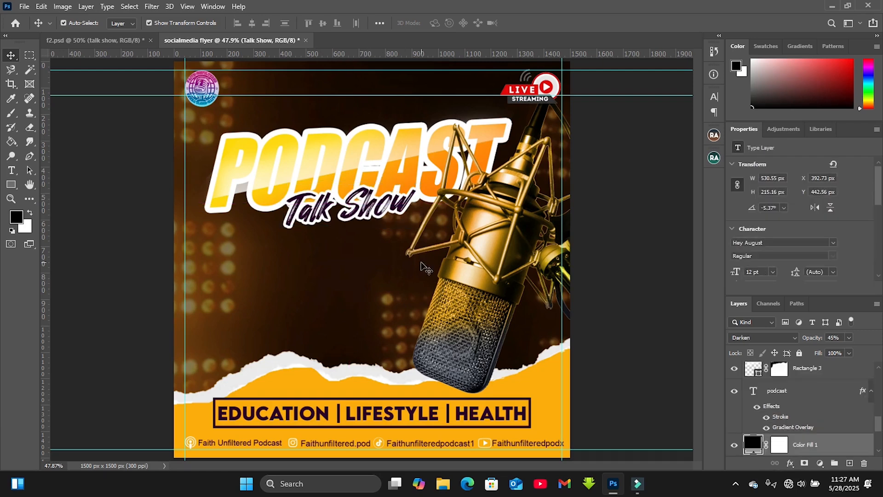
Set up the Type tool with the LEMON MILK font in Regular style and a white (ffffff) text colour
drag(878, 424, 875, 364)
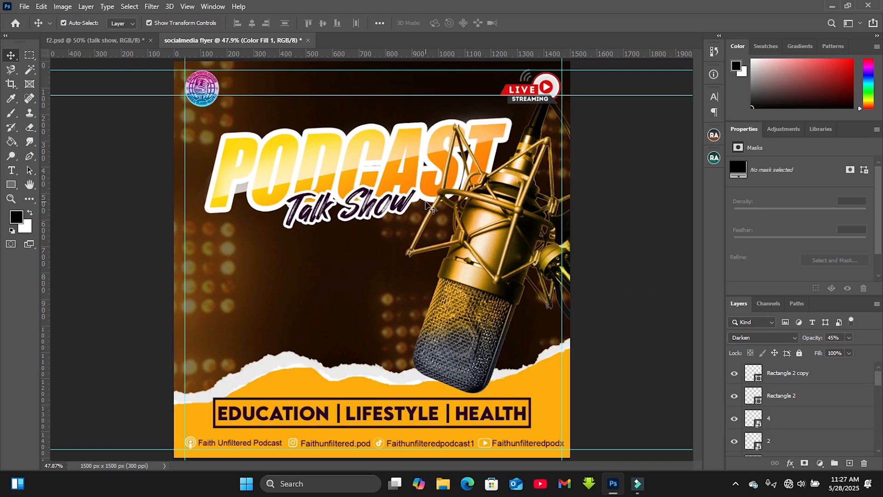
click(11, 170)
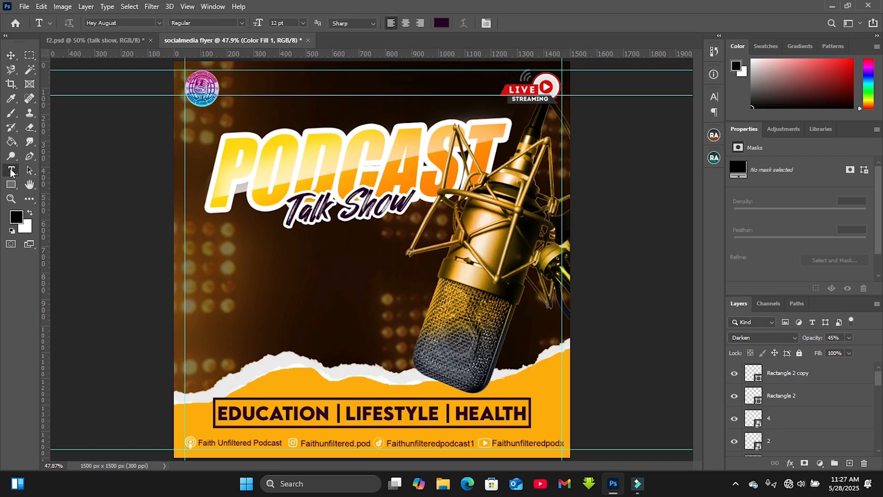
click(143, 21)
text(lee)
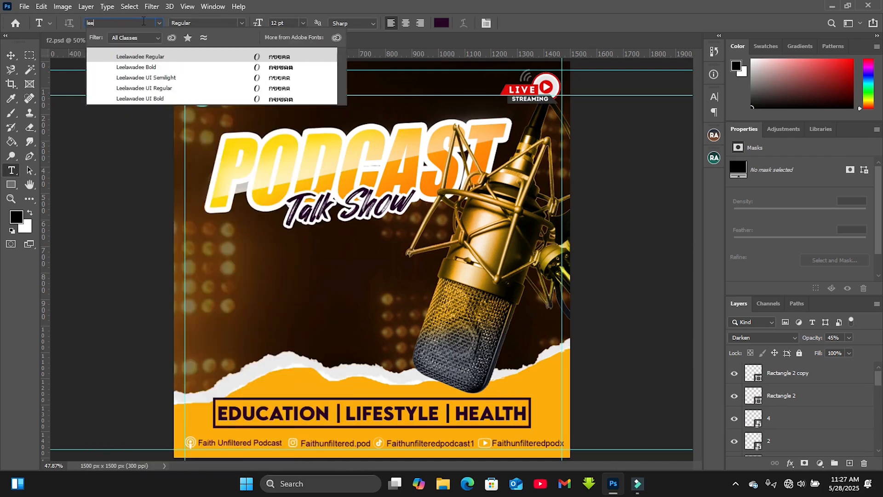
text(le)
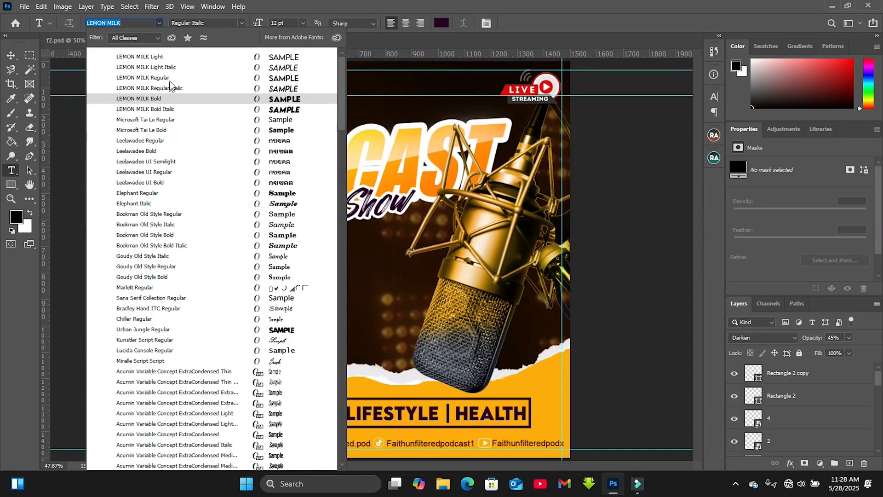
click(170, 78)
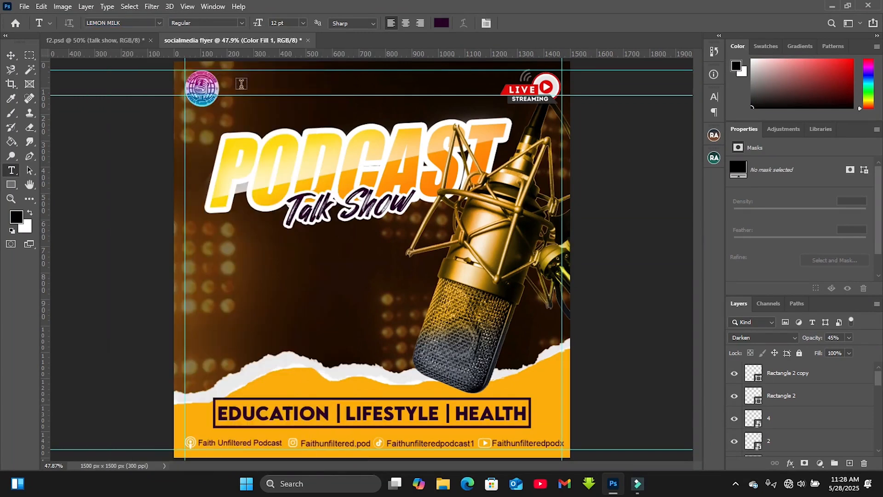
click(440, 23)
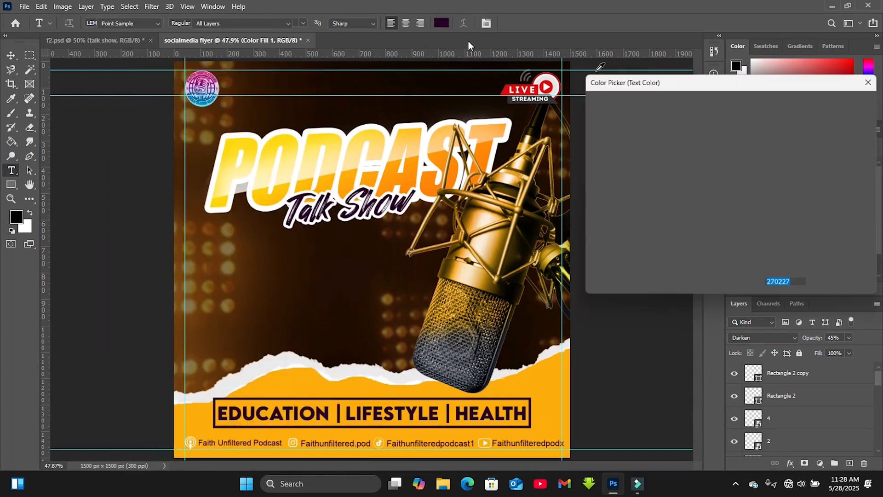
text(ffffff)
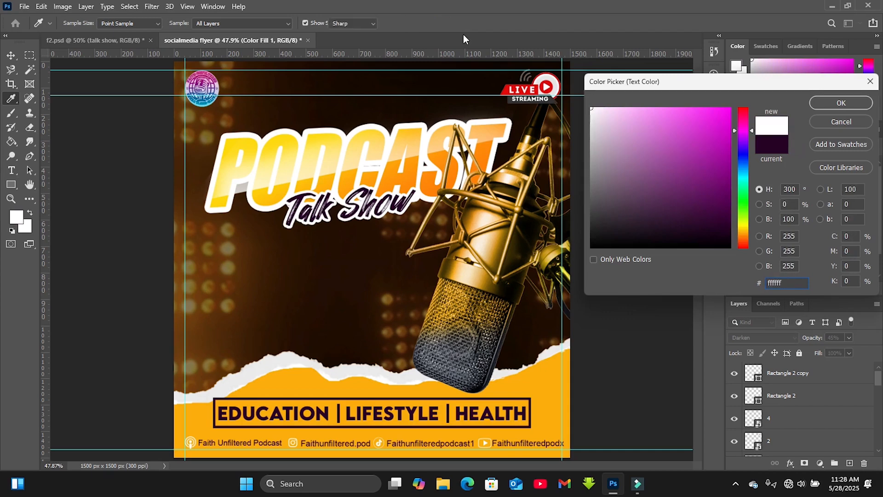
key(Return)
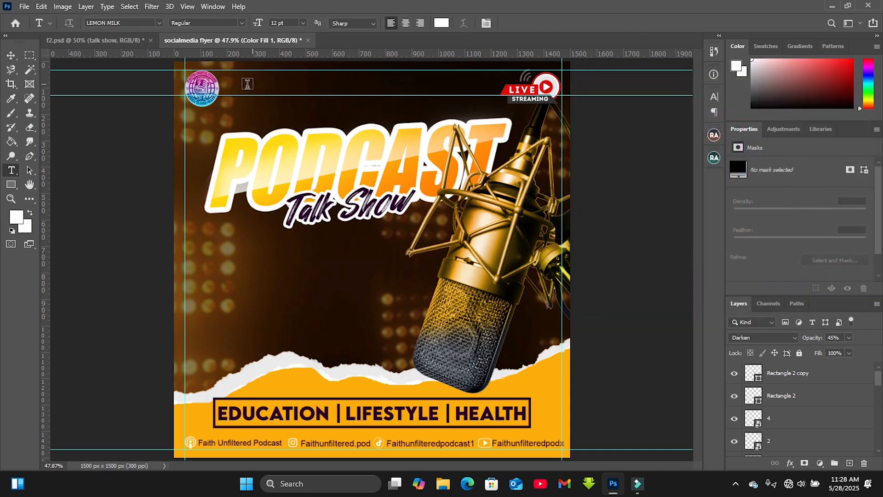
Add the text "FAITH UNFILTERED" at the top of the flyer, between the round logo and the LIVE STREAMING badge
click(245, 85)
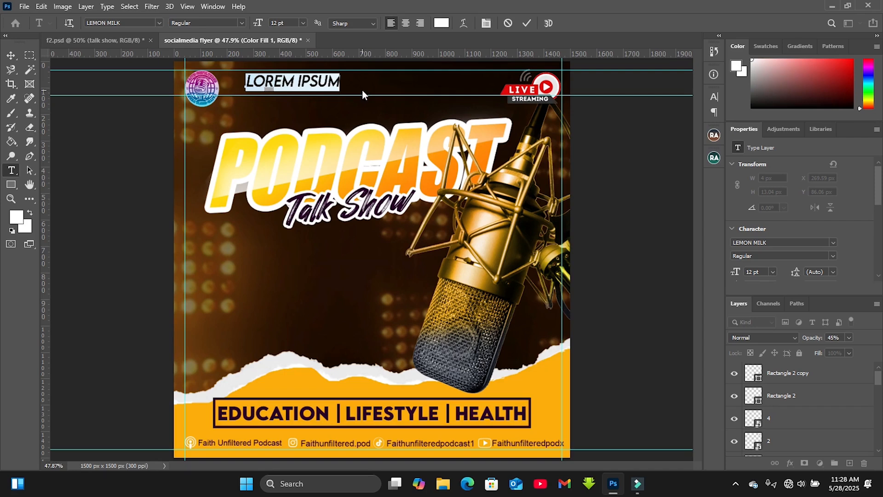
text(FAITH UNFILT)
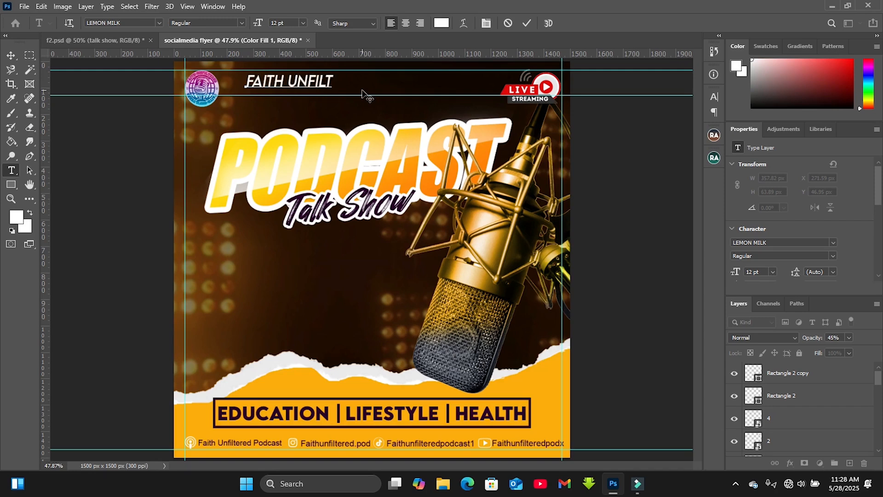
text(ERED)
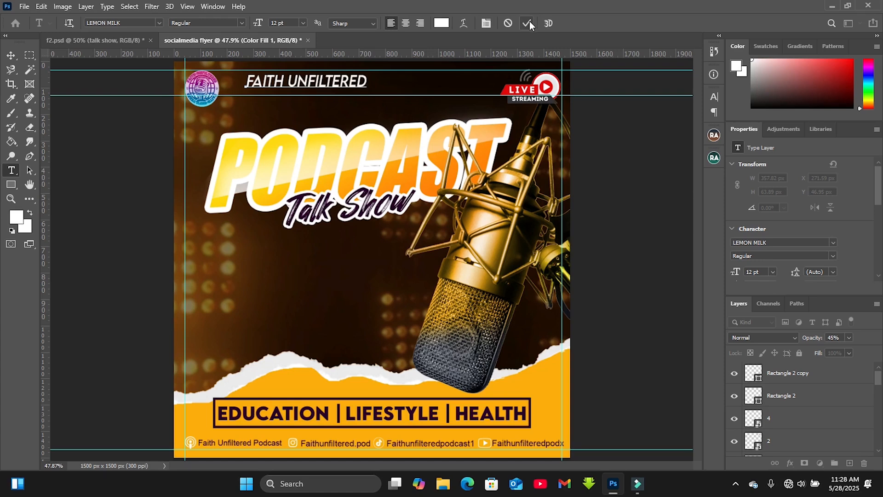
click(527, 22)
Turn off faux italic for the FAITH UNFILTERED heading and set its font style to Bold
click(713, 97)
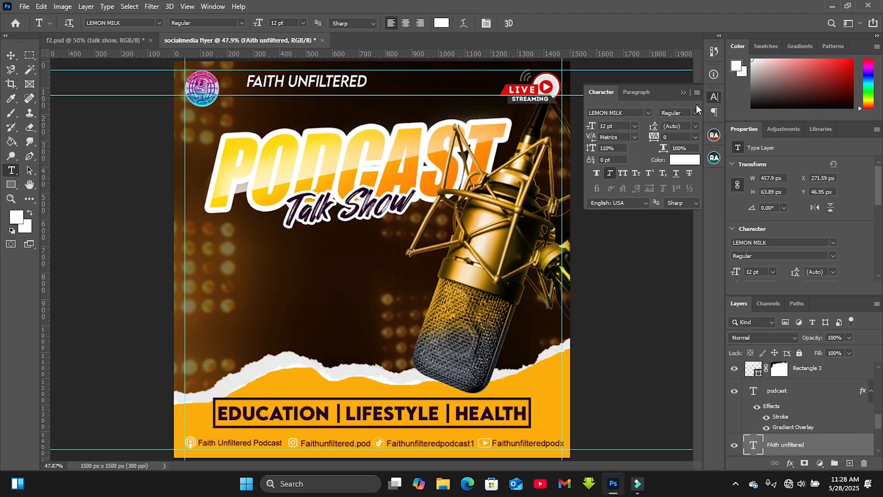
click(609, 175)
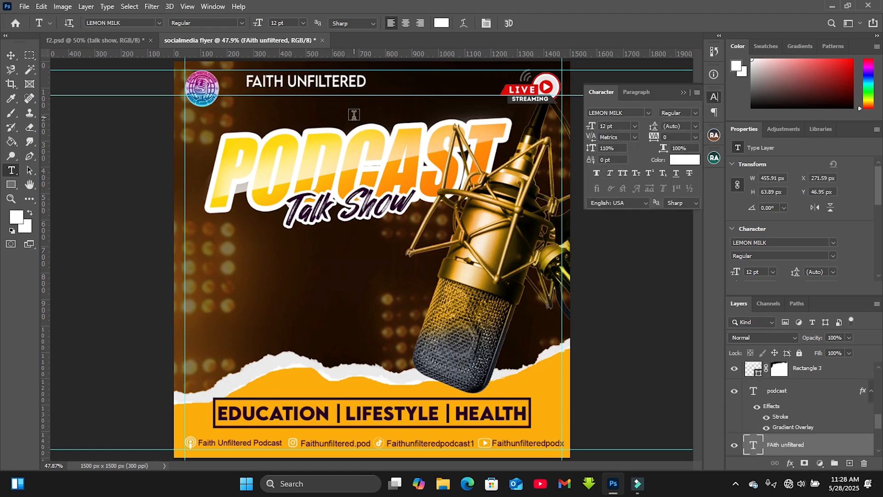
click(683, 115)
click(687, 153)
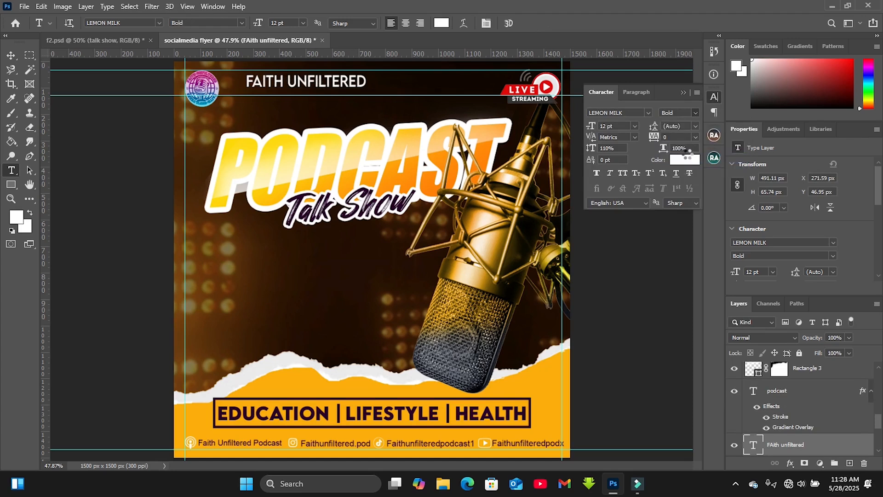
Enlarge the FAITH UNFILTERED heading to about 18.42 pt within the header area and set its font style to Regular
key(v)
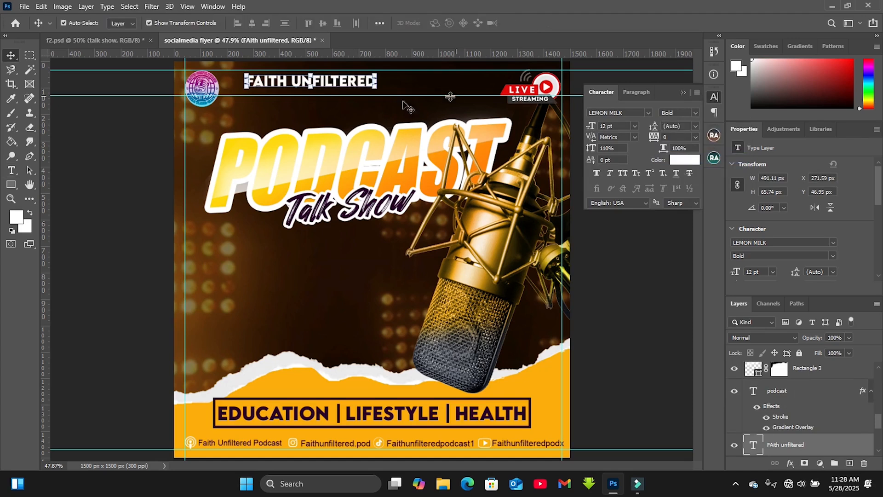
drag(389, 94, 412, 85)
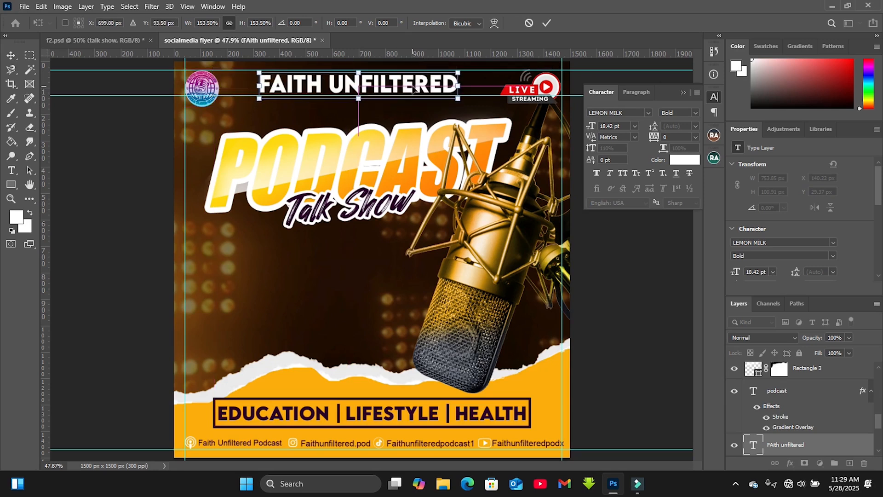
click(696, 113)
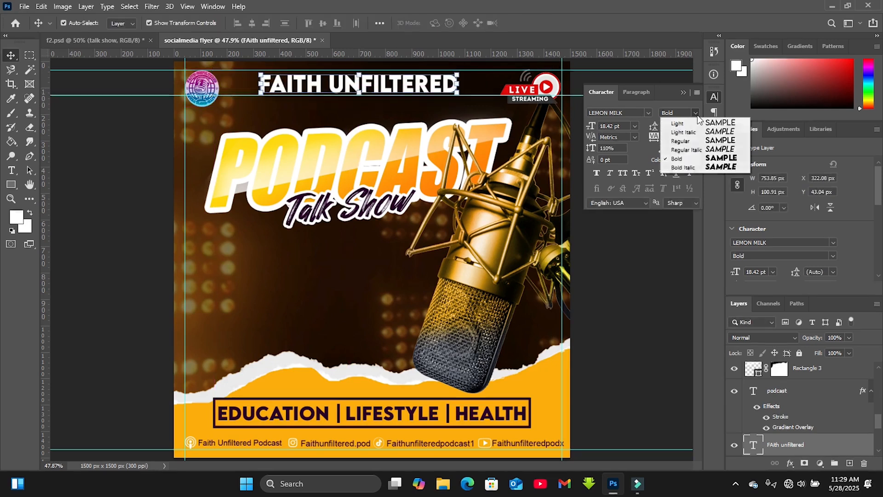
click(678, 140)
Shift the FAITH UNFILTERED heading slightly right, between the logo and the LIVE STREAMING badge, and close its character settings
drag(411, 81, 421, 82)
click(683, 92)
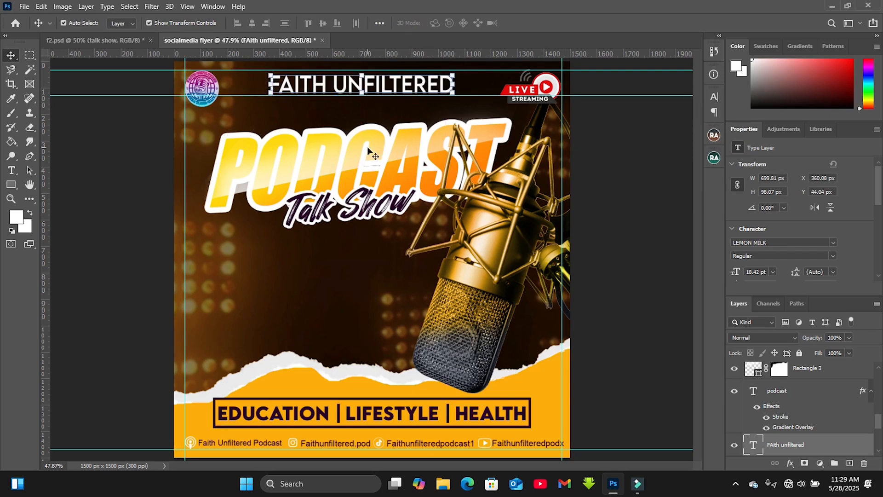
click(299, 281)
click(399, 92)
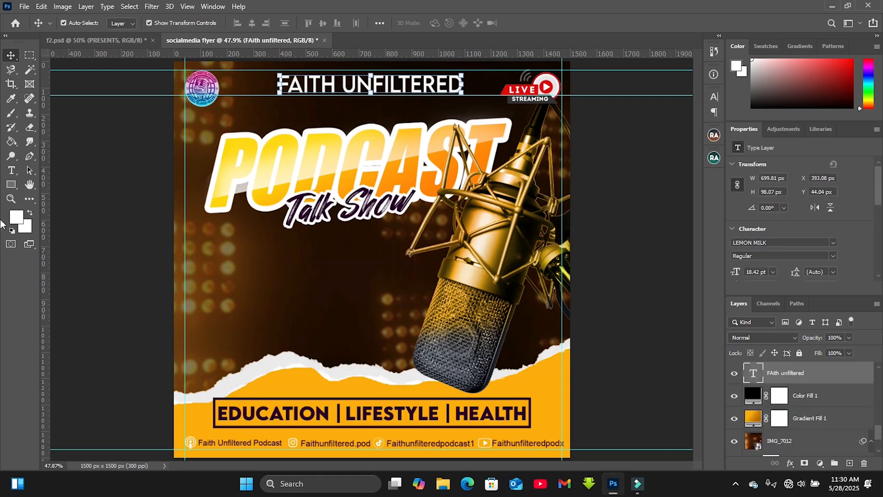
Draw a narrow vertical white rectangle about 55 by 172 px near the flyer's left guide, below the PODCAST title
click(14, 188)
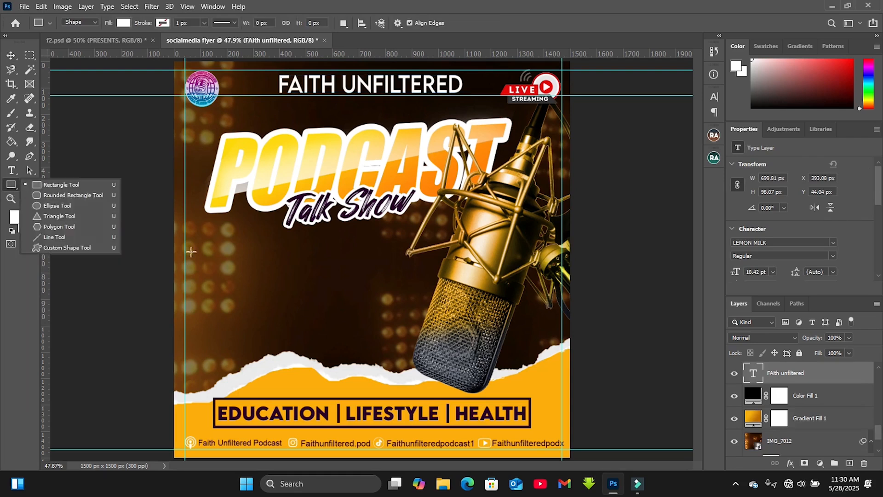
click(74, 186)
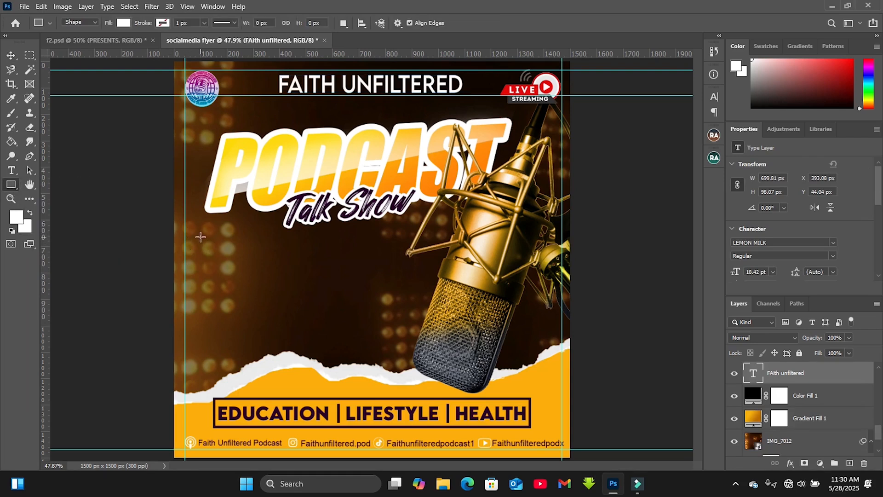
drag(195, 236, 207, 277)
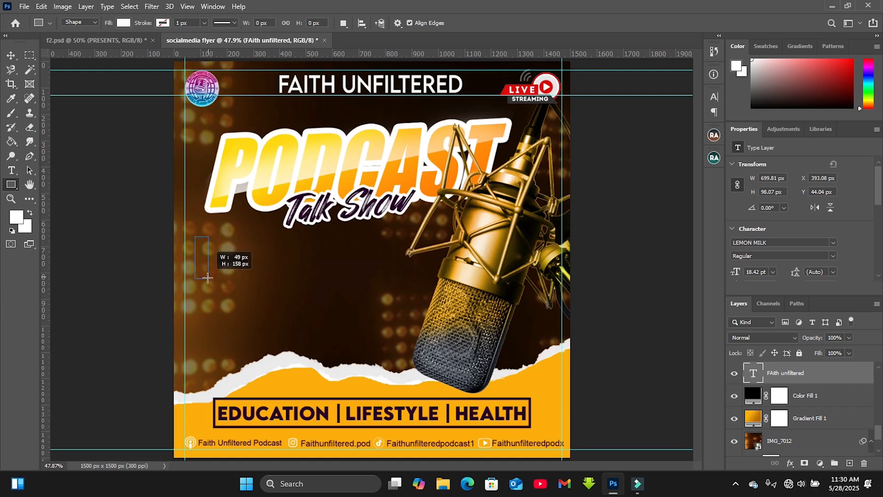
drag(208, 277, 211, 282)
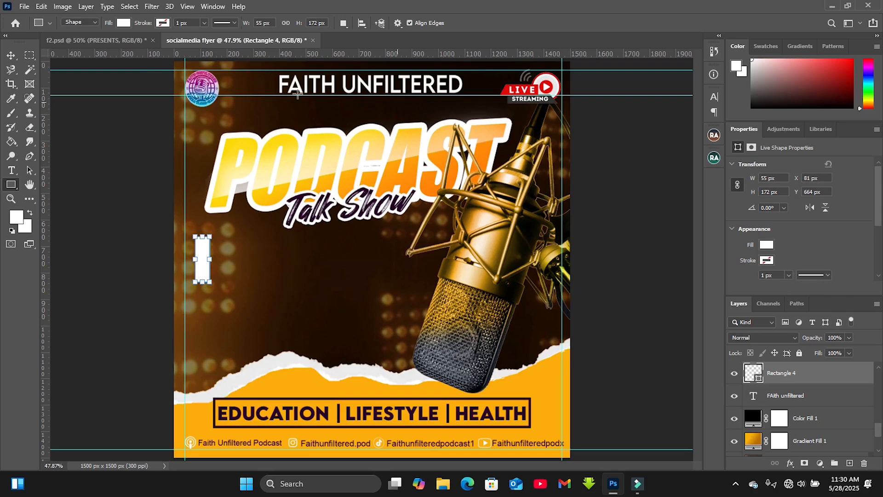
Apply a linear yellow-to-orange Gradient Overlay at -63° to the narrow rectangle
double_click(840, 371)
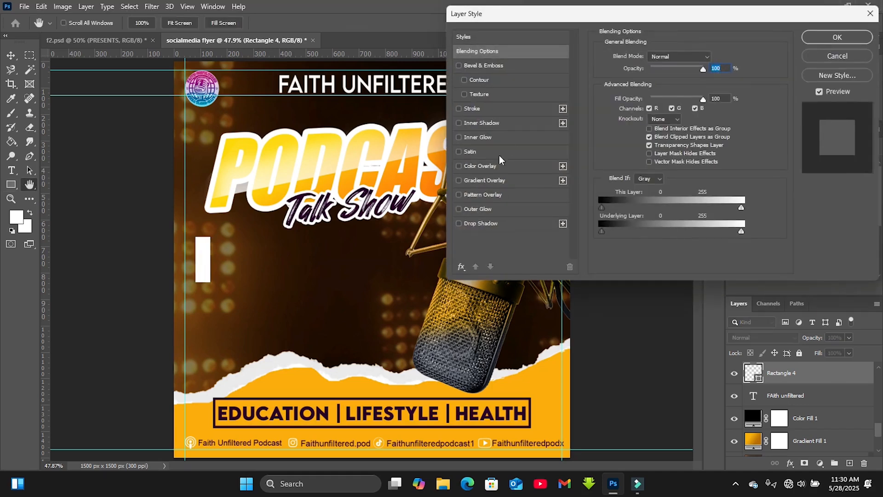
click(476, 179)
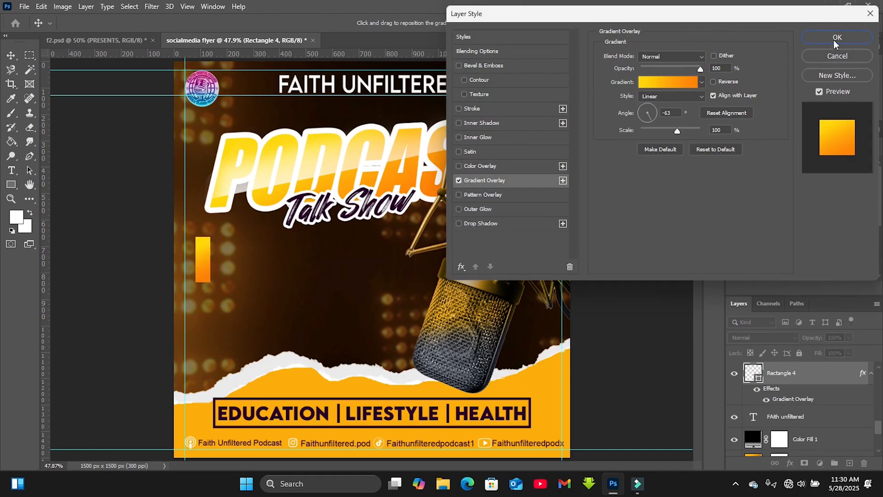
click(854, 38)
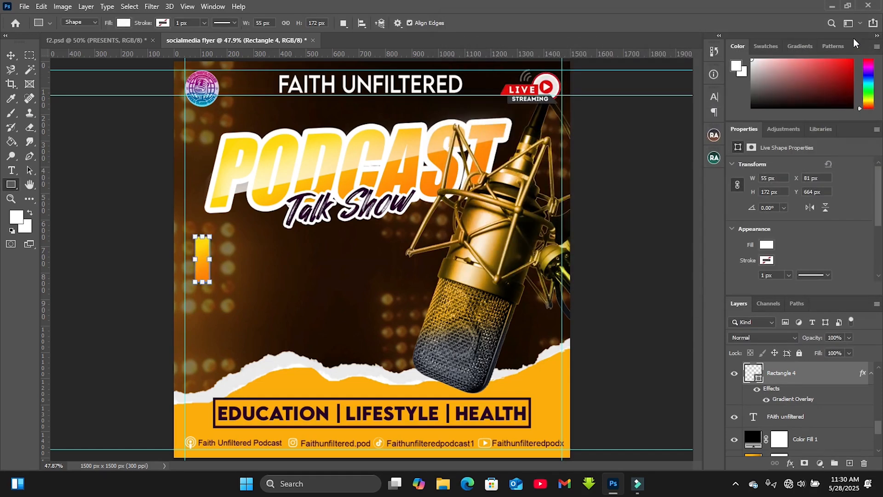
Round the gradient rectangle's corners with a 10 px radius and move the shape slightly down
key(v)
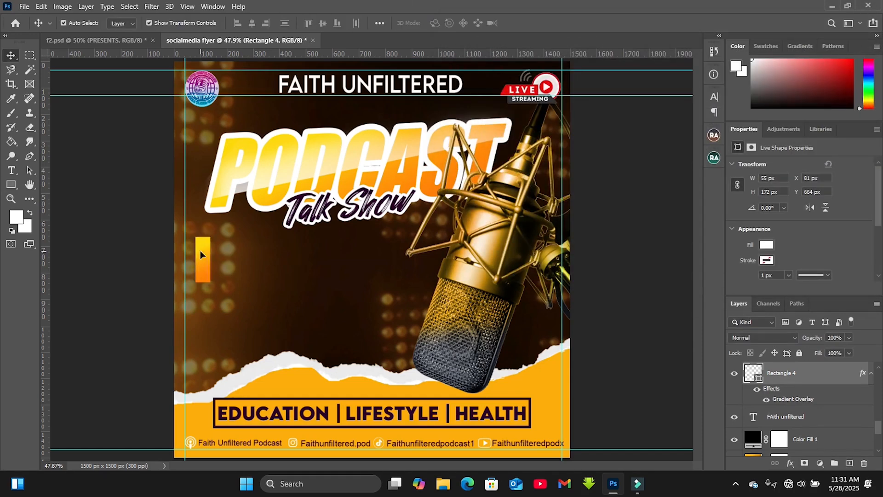
click(732, 164)
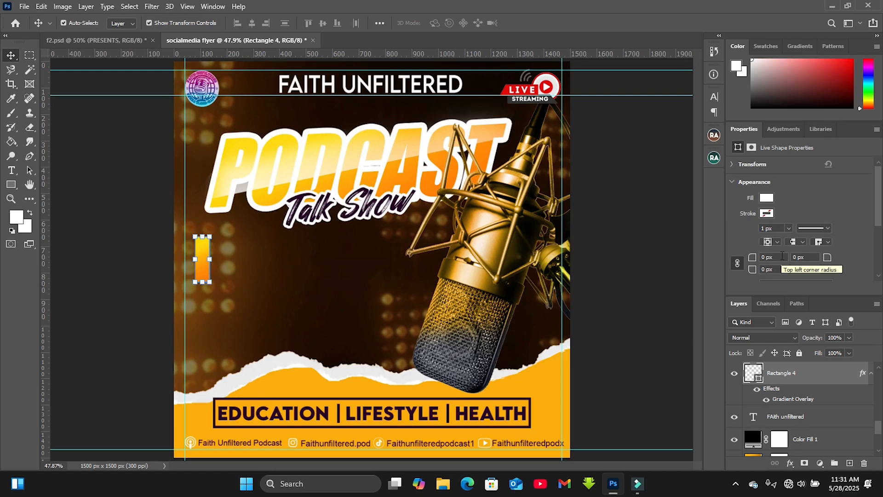
click(752, 258)
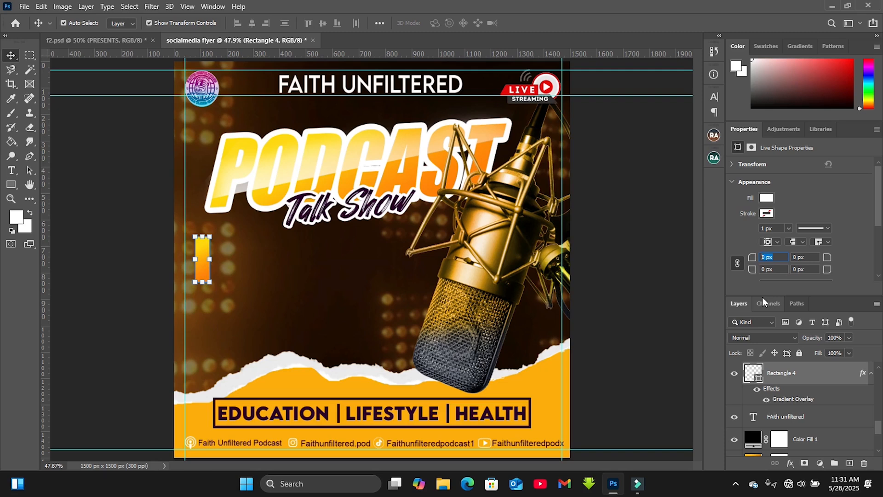
text(10)
key(Return)
click(252, 280)
click(209, 265)
click(282, 261)
drag(200, 264, 200, 269)
Add the word "THEME" with one letter per line as white text beside the rounded gradient rectangle
key(t)
click(253, 259)
text(TH)
key(BackSpace)
key(Return)
text(H)
key(Return)
text(E)
key(Return)
text(M)
key(Return)
text(E)
click(528, 22)
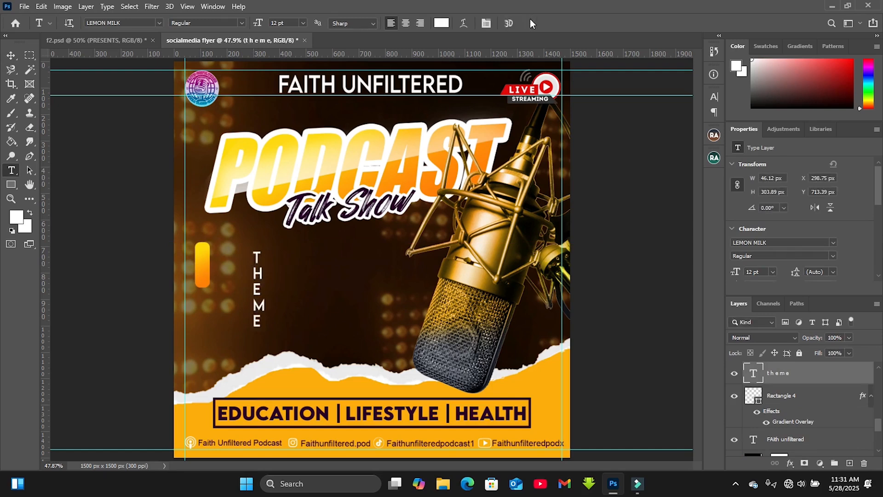
Scale the vertical THEME text down to about 5.96 pt and place it inside the rounded gradient rectangle
key(v)
key(ctrl+plus)
key(ctrl+plus)
drag(216, 358, 137, 281)
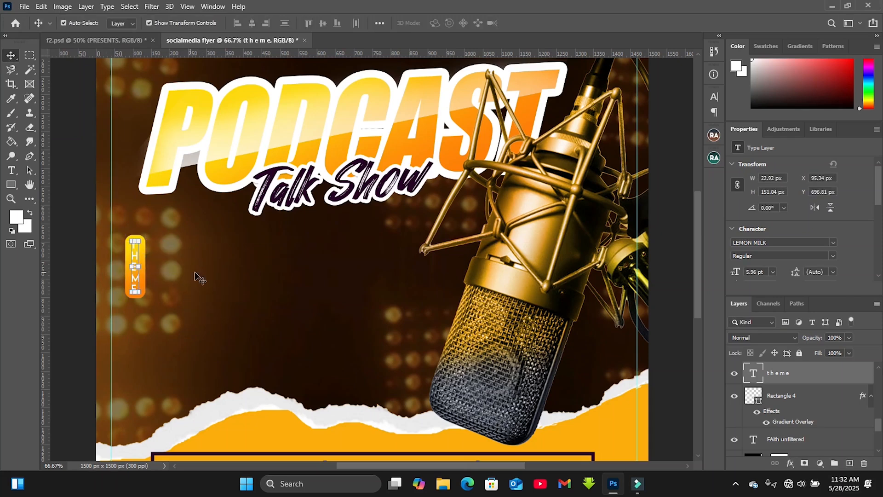
click(198, 277)
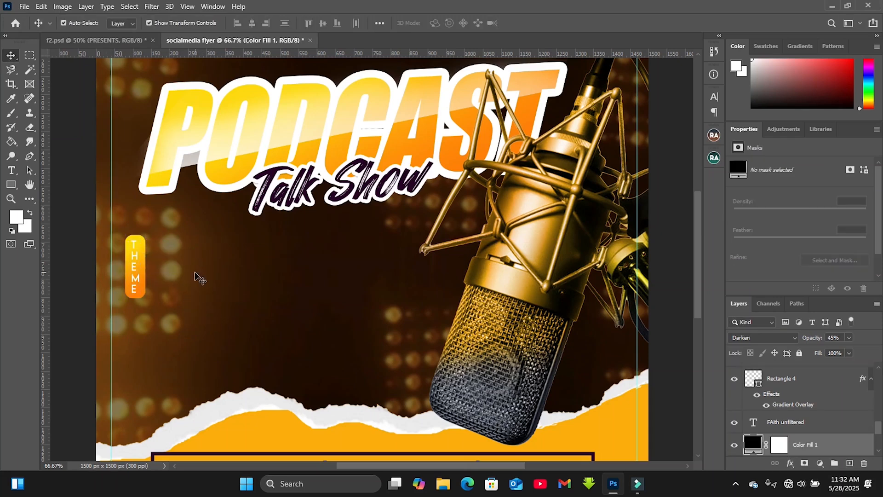
Add the white text "INFLUENCE" in LEMON MILK beside the THEME label and set its style to Bold
click(12, 171)
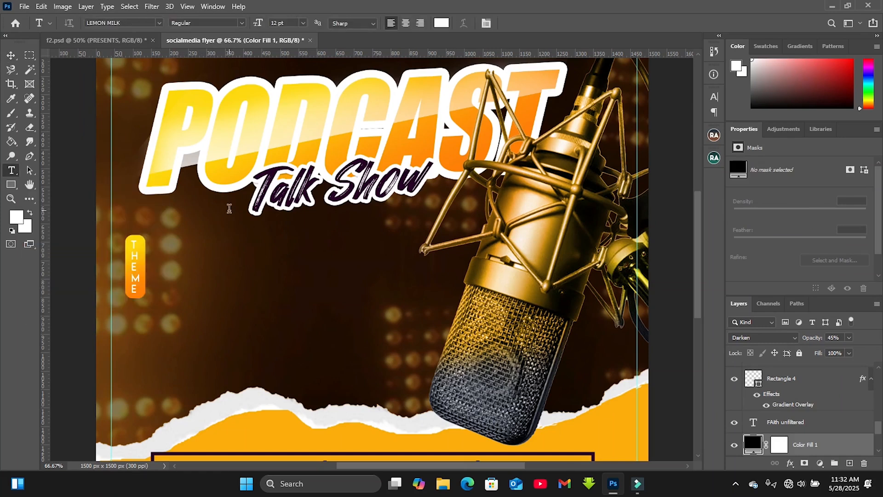
click(183, 260)
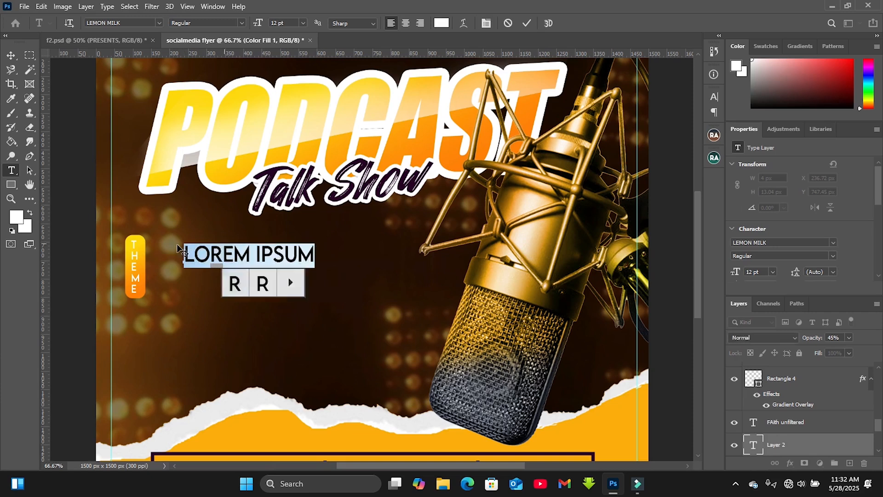
text(IN)
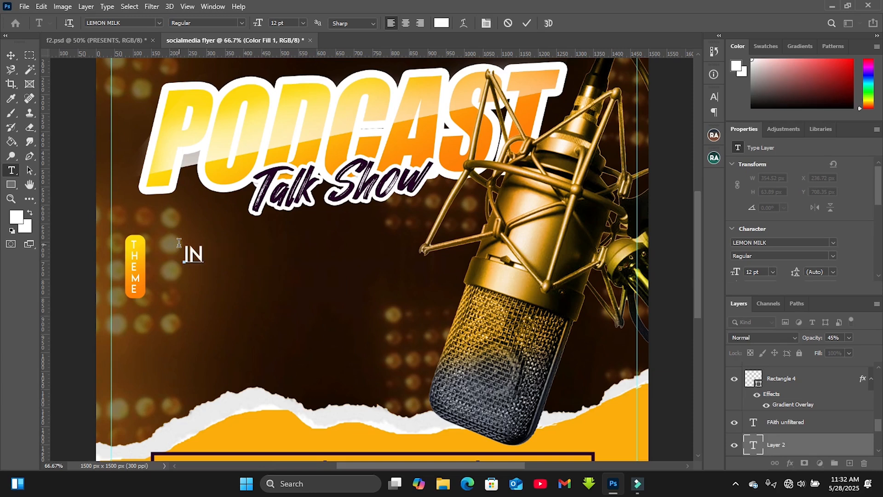
text(FL UENCE)
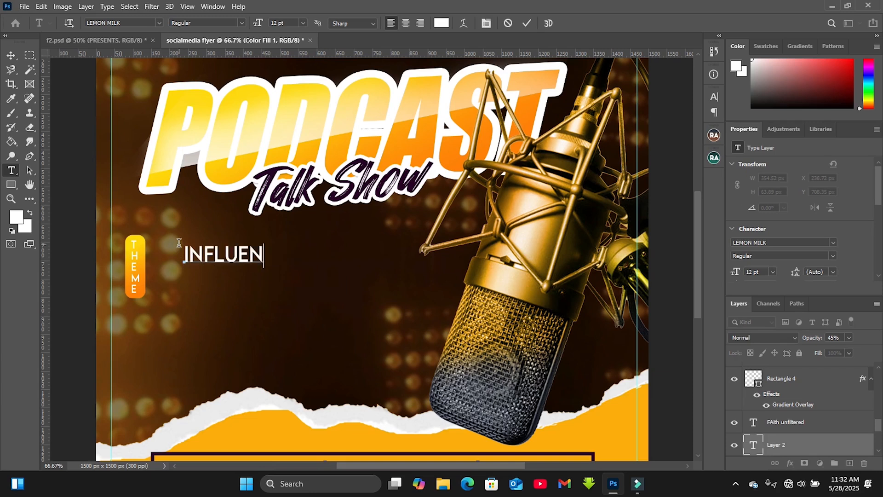
click(526, 24)
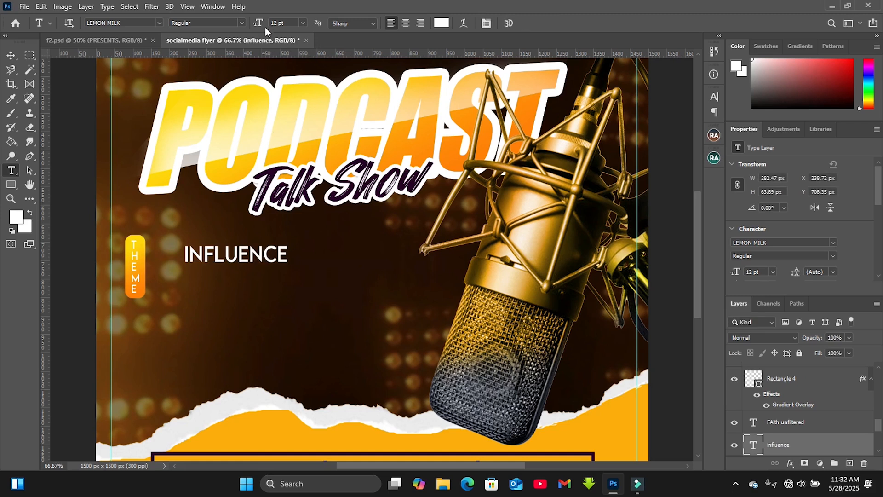
click(242, 23)
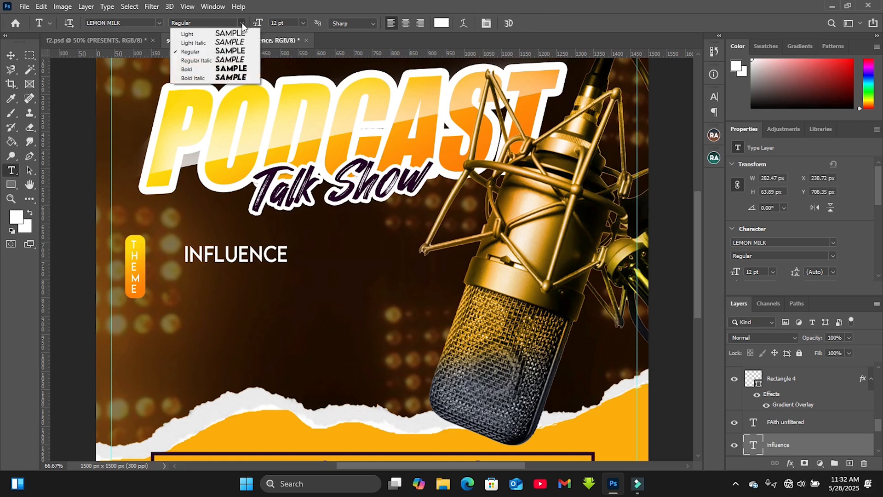
click(210, 70)
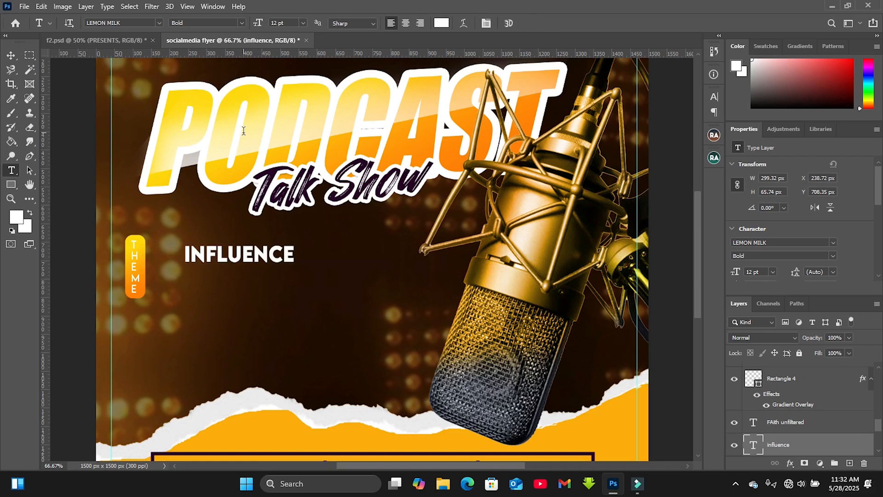
Scale the INFLUENCE text up to about 27.06 pt and place it directly beside the THEME label
key(v)
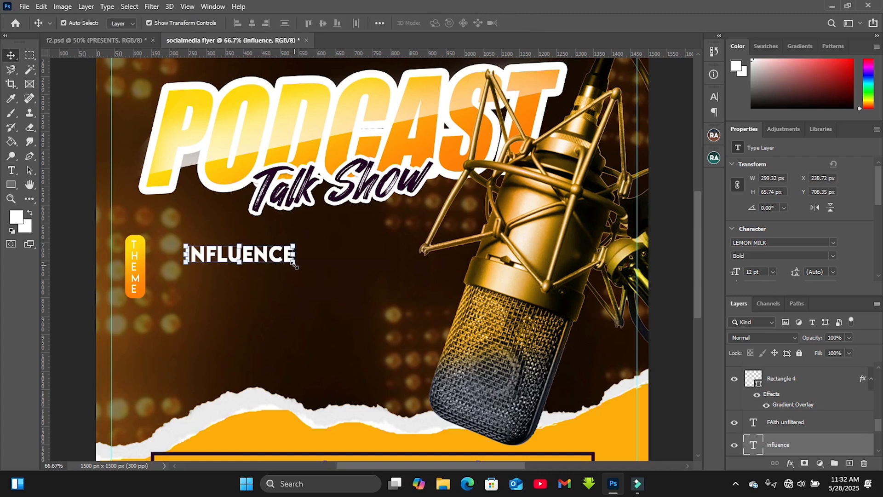
drag(293, 263, 363, 270)
key(Return)
drag(278, 251, 310, 266)
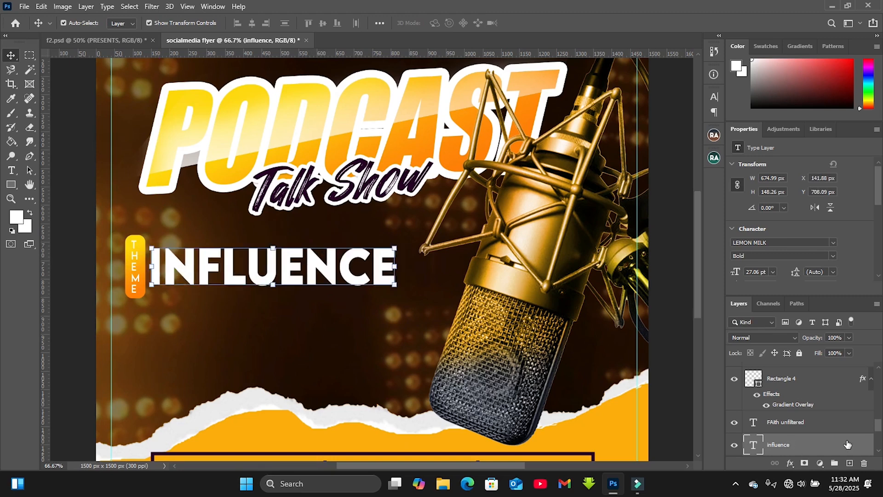
Apply a linear Gradient Overlay to the INFLUENCE text using the Foreground to Transparent preset
double_click(848, 445)
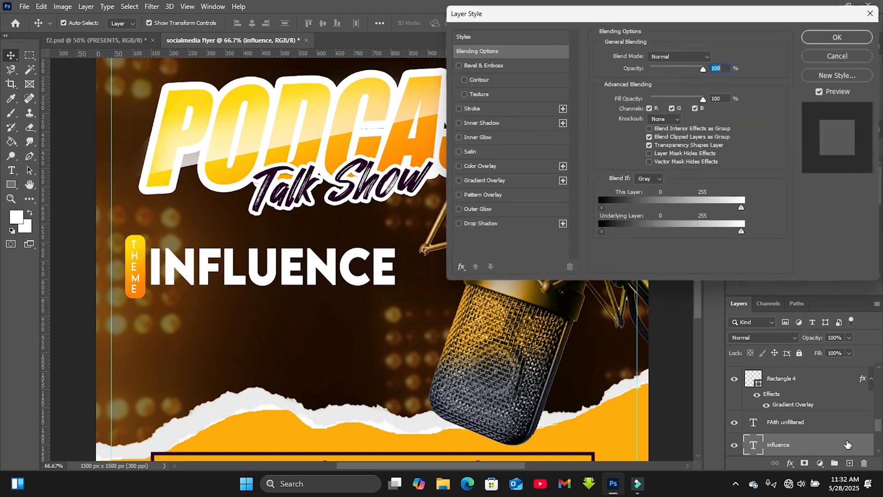
click(476, 165)
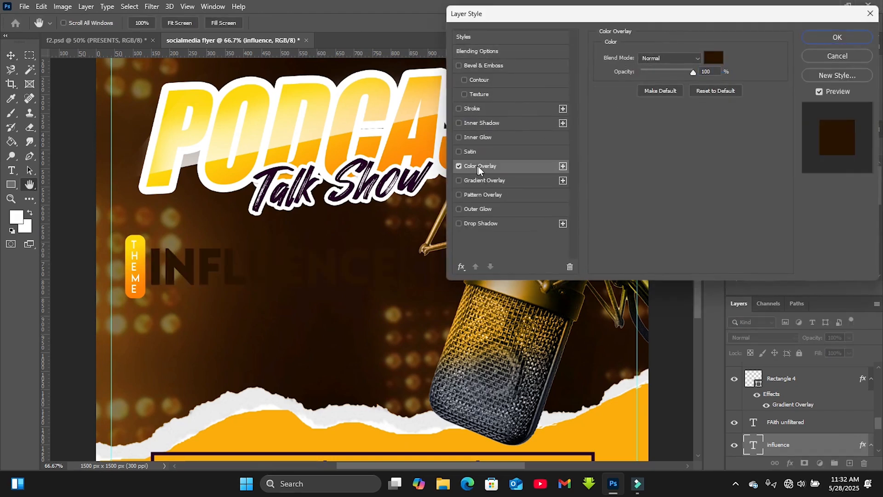
click(459, 167)
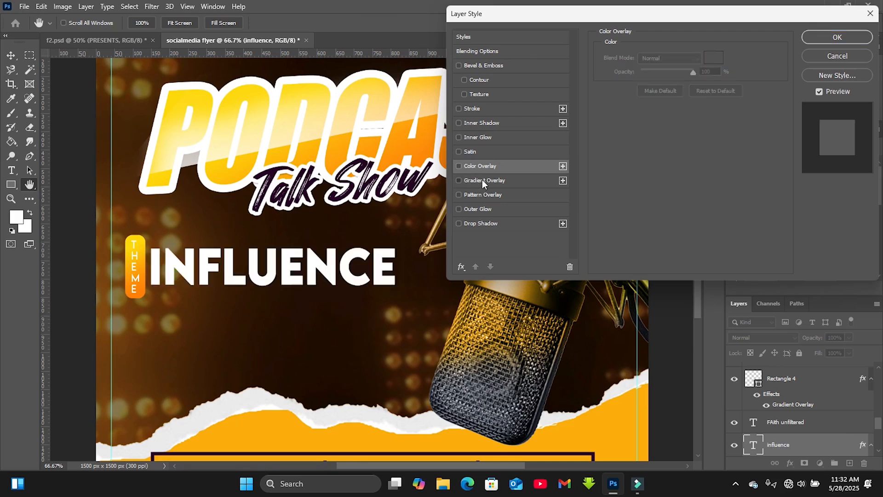
click(481, 180)
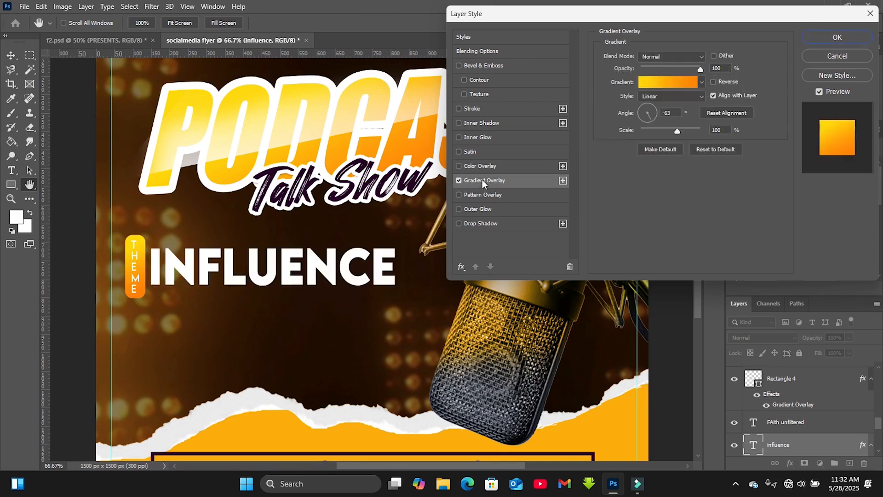
click(700, 83)
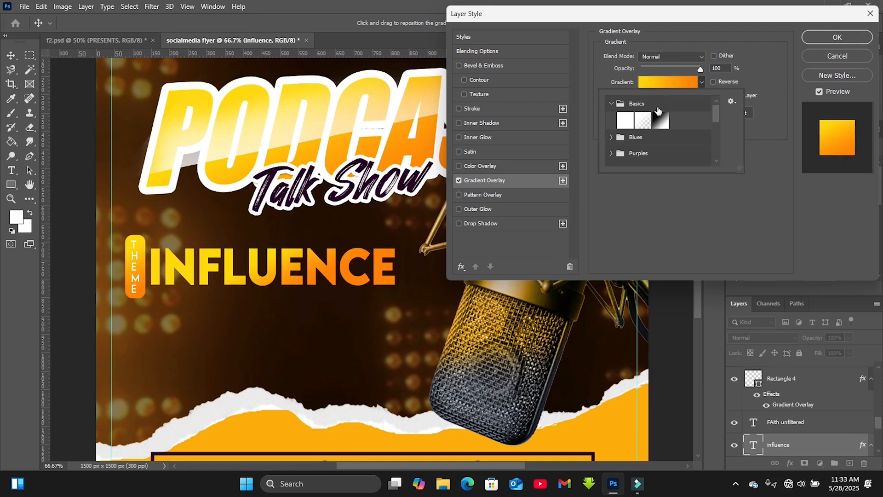
click(642, 121)
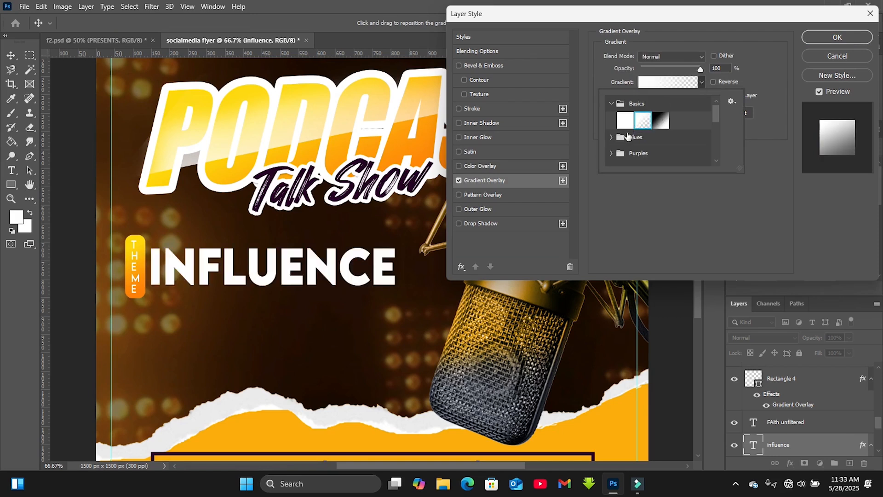
Set the starting colour stop of the INFLUENCE text's gradient to light blue 85e7f3
click(669, 87)
click(670, 84)
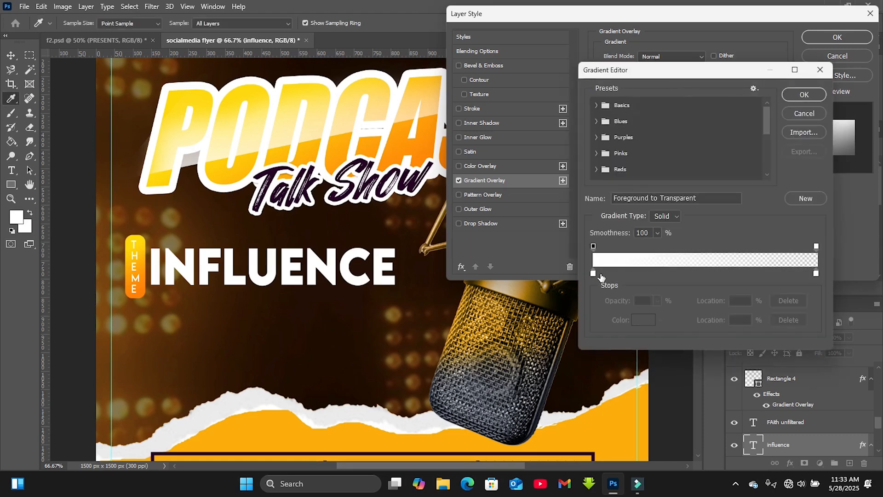
click(592, 274)
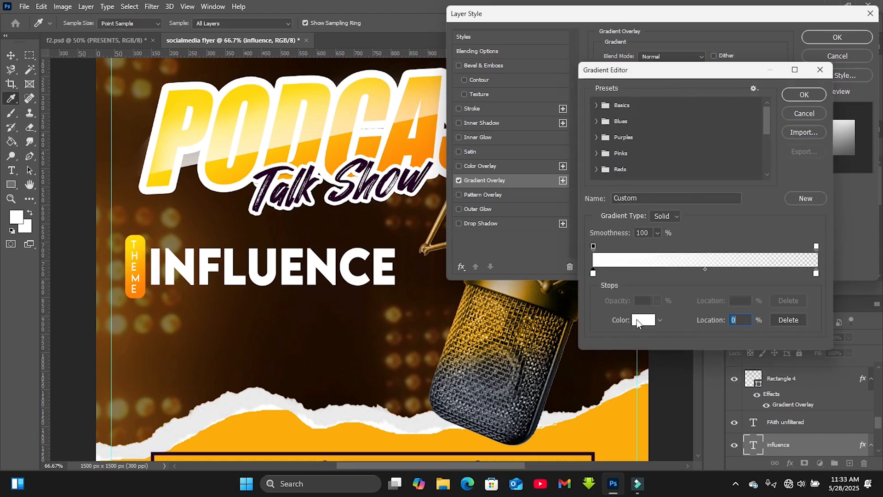
click(637, 320)
drag(743, 186, 741, 173)
click(724, 170)
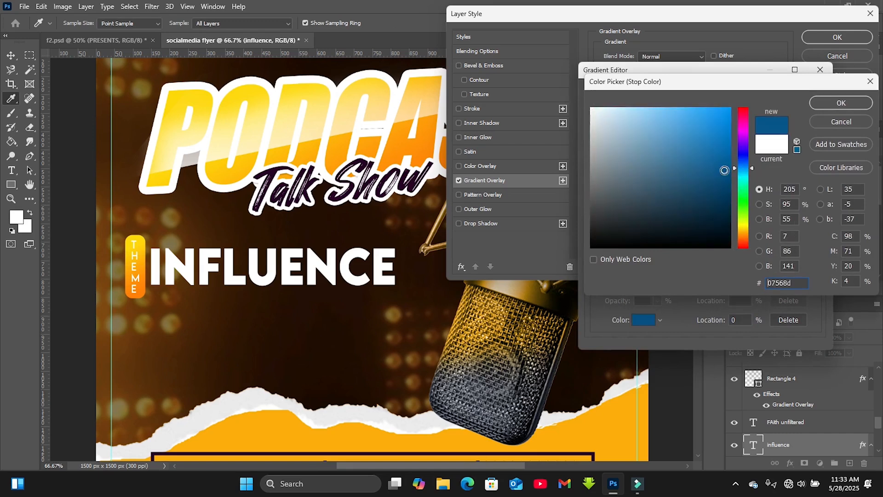
mouse_move(725, 170)
mouse_down()
mouse_move(722, 129)
mouse_move(688, 135)
mouse_up()
click(744, 171)
drag(744, 171, 741, 175)
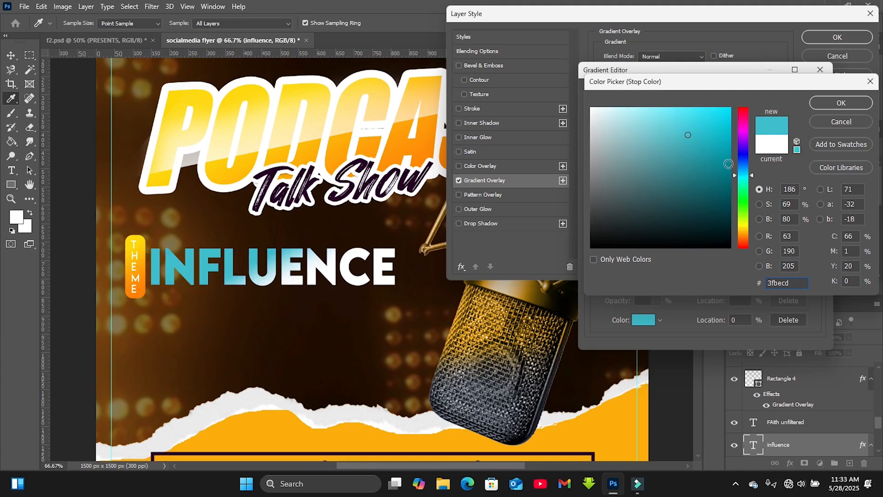
drag(702, 134, 653, 113)
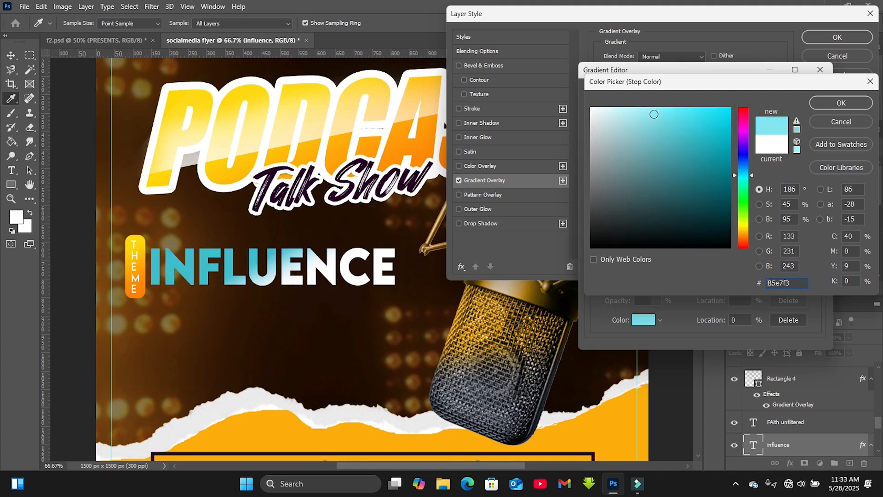
click(824, 104)
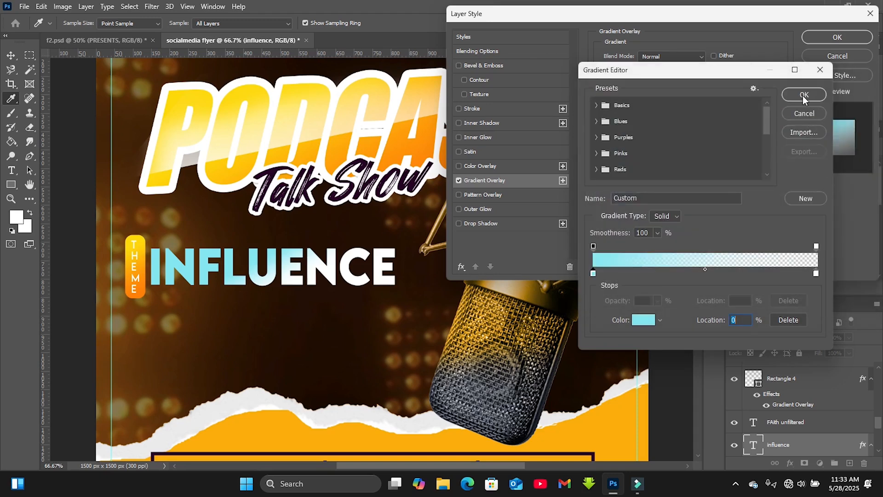
drag(705, 269, 713, 268)
key(Return)
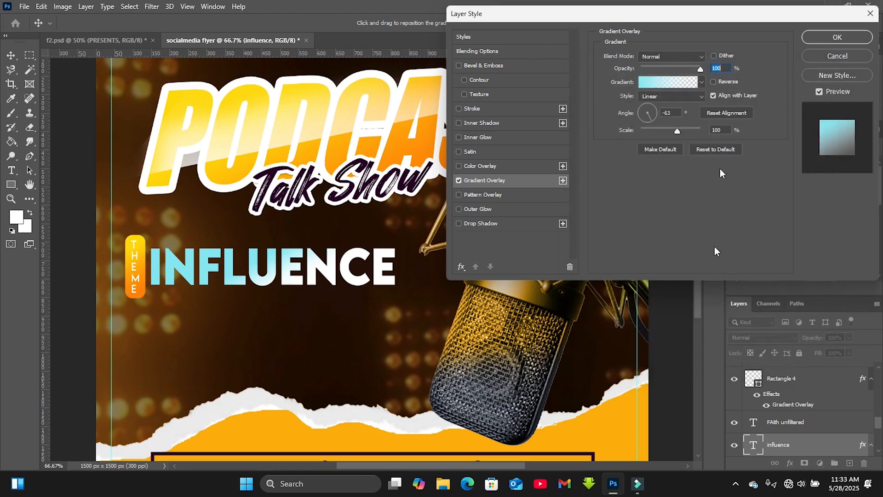
Set the INFLUENCE text's gradient angle to 90° and apply the layer style
click(674, 113)
text(90)
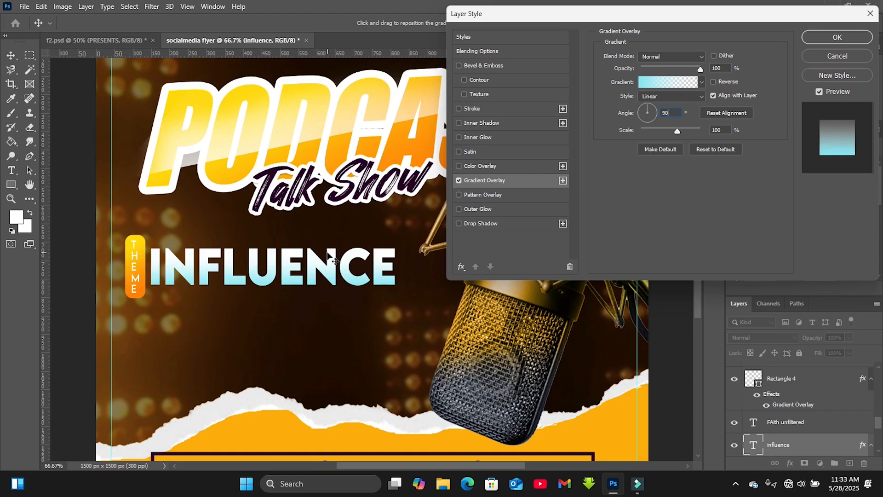
mouse_move(293, 275)
mouse_down()
mouse_move(284, 260)
mouse_move(279, 278)
mouse_up()
key(Return)
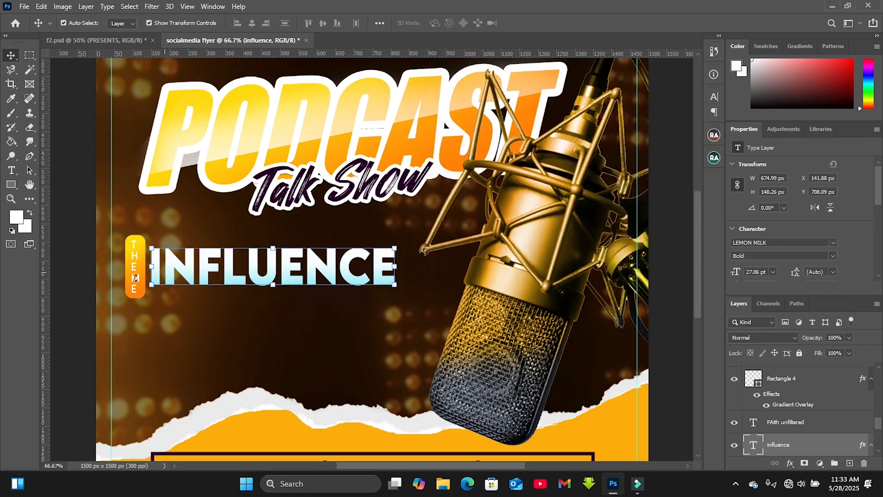
Scale the THEME label down slightly and nudge the INFLUENCE text to X about 143.88 px
click(139, 264)
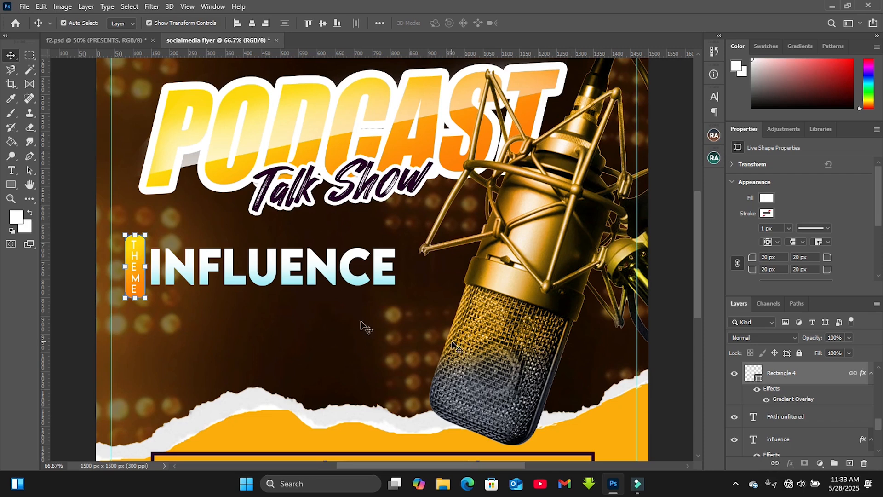
drag(146, 295, 144, 288)
key(Return)
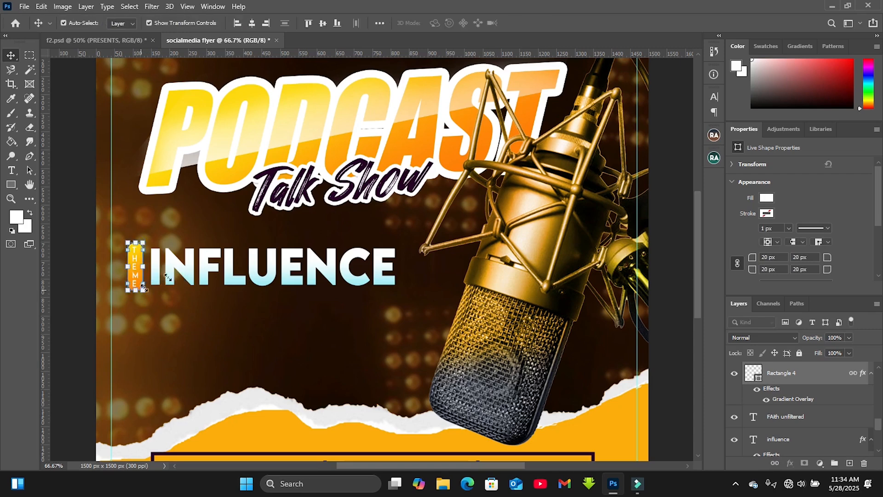
drag(218, 273, 216, 269)
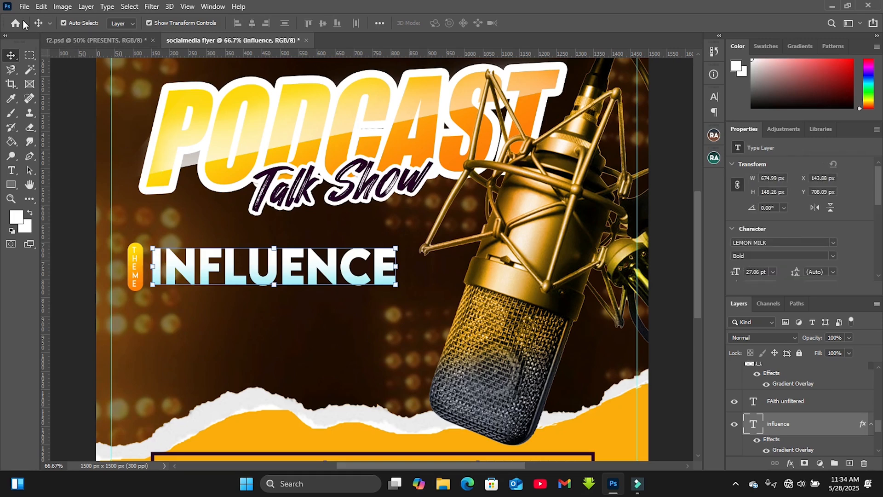
Place image 6 from the podcast folder as an embedded object and move its layer above all others
click(24, 7)
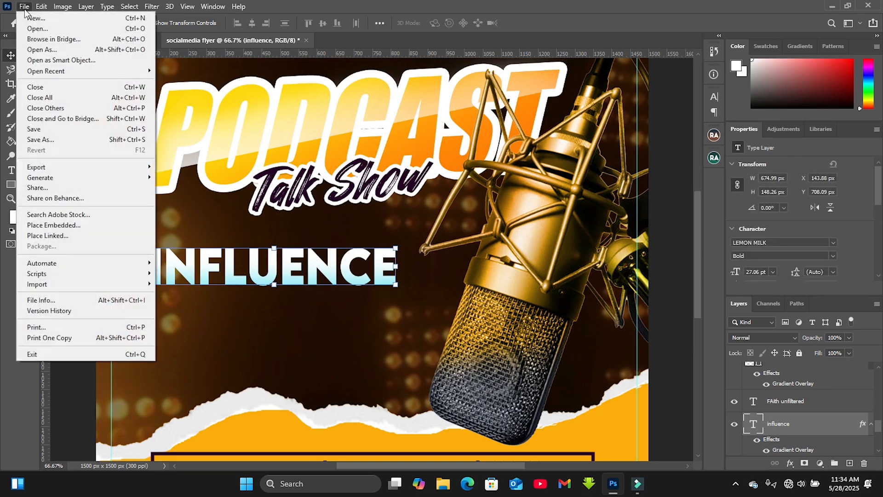
click(45, 225)
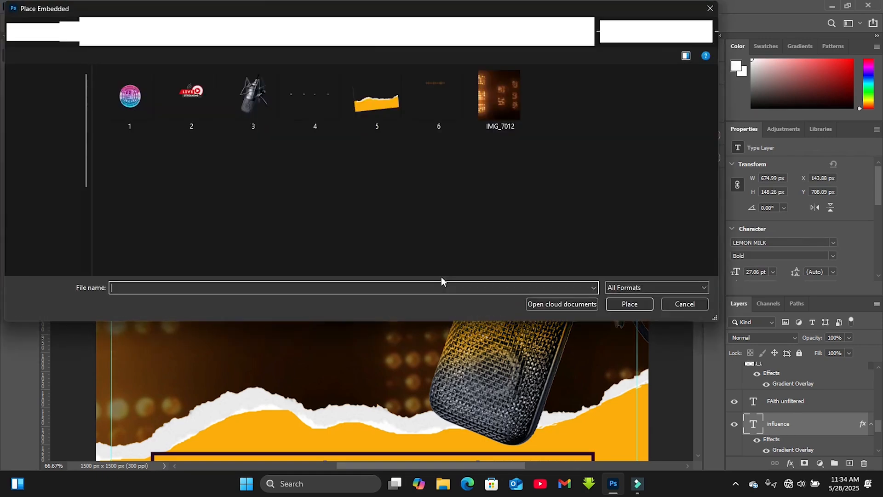
click(423, 109)
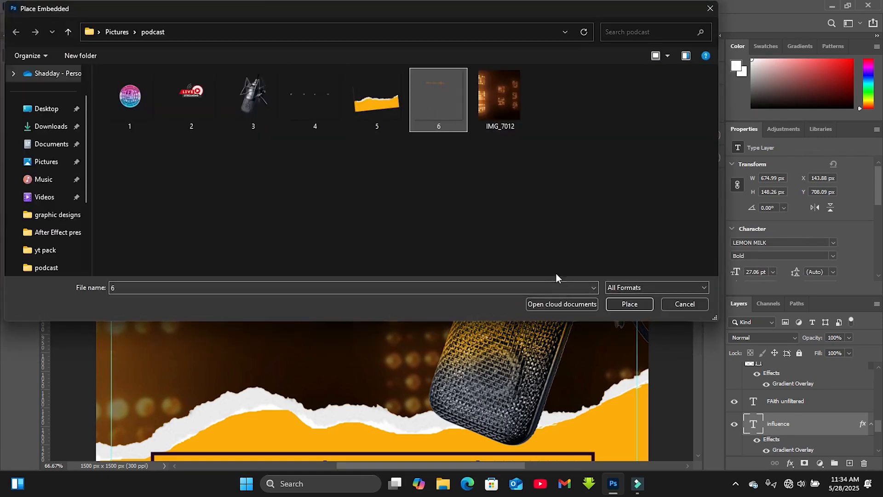
click(629, 303)
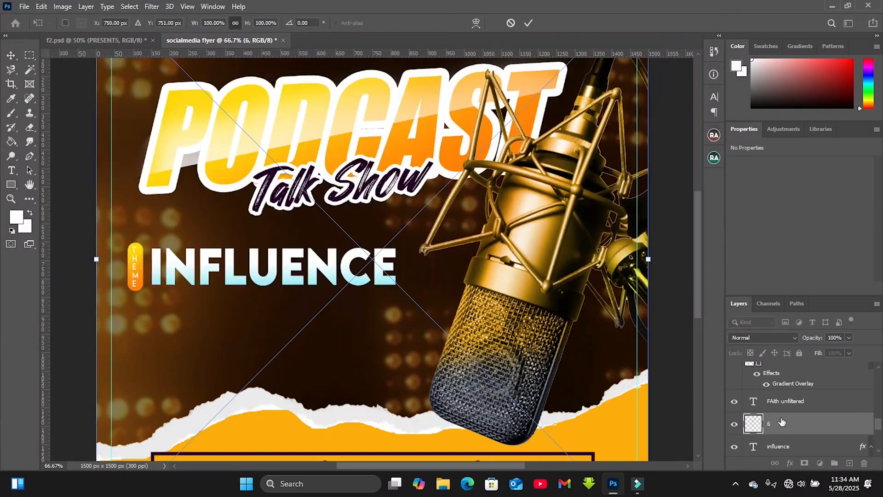
drag(787, 425, 762, 362)
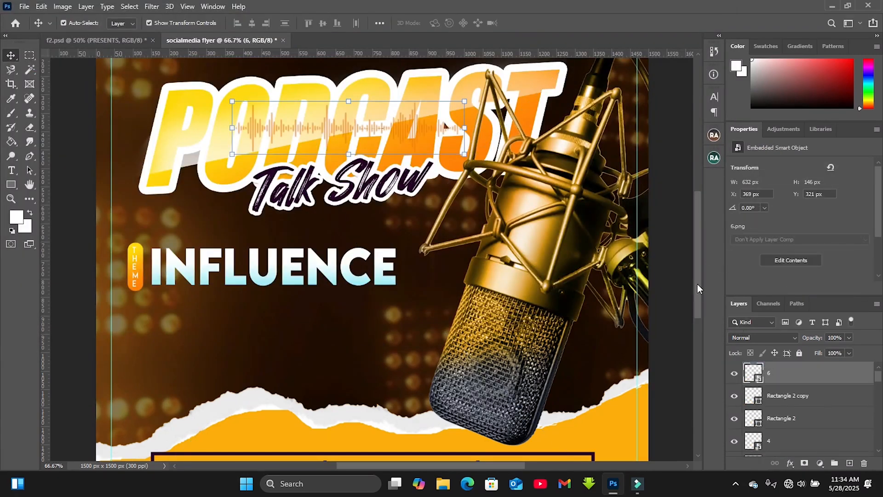
Move the sound wave graphic beneath the INFLUENCE text, scale it down to about 579 x 132 px and centre it there
scroll(369, 183, up, 3)
drag(369, 183, 291, 367)
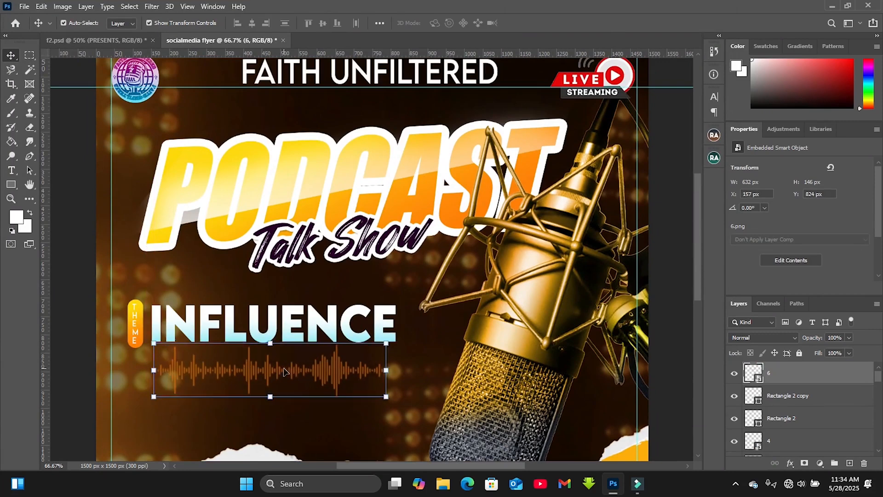
scroll(384, 371, down, 5)
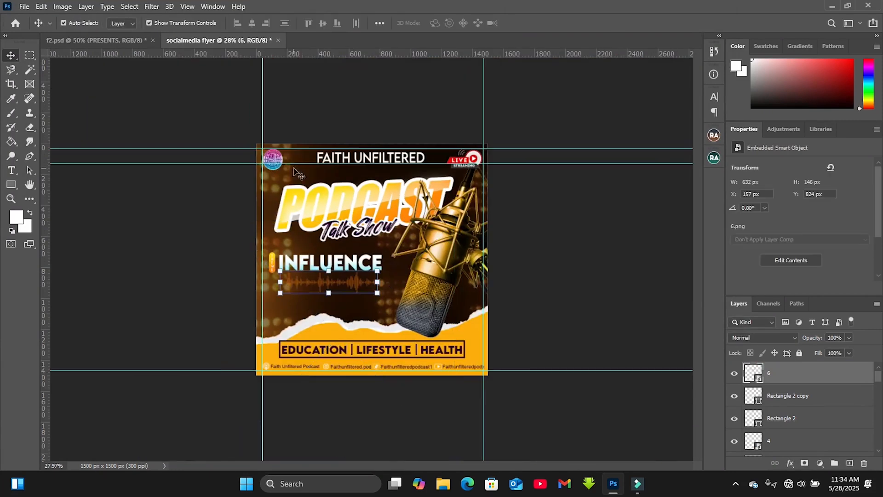
scroll(285, 174, up, 3)
click(381, 296)
drag(123, 388, 145, 381)
key(Return)
drag(307, 299, 305, 296)
click(414, 309)
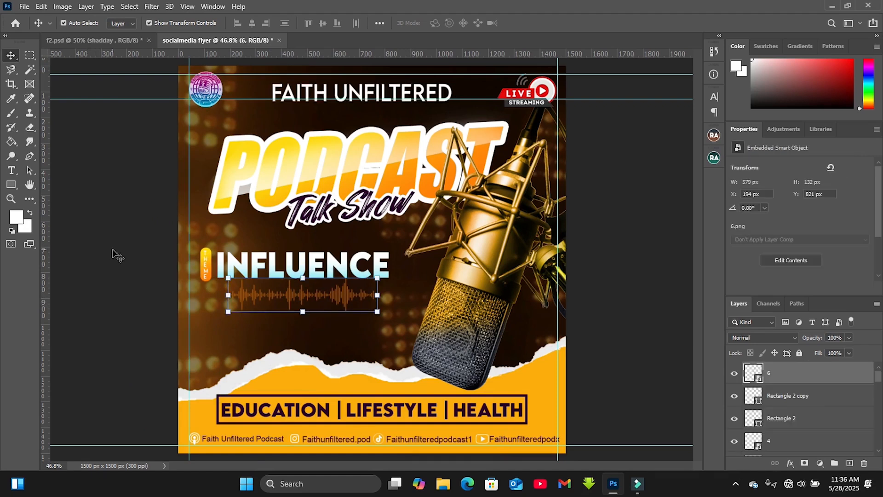
Add a white "Host" label in 12 pt Billbreak Regular beneath the sound wave's left end
click(11, 170)
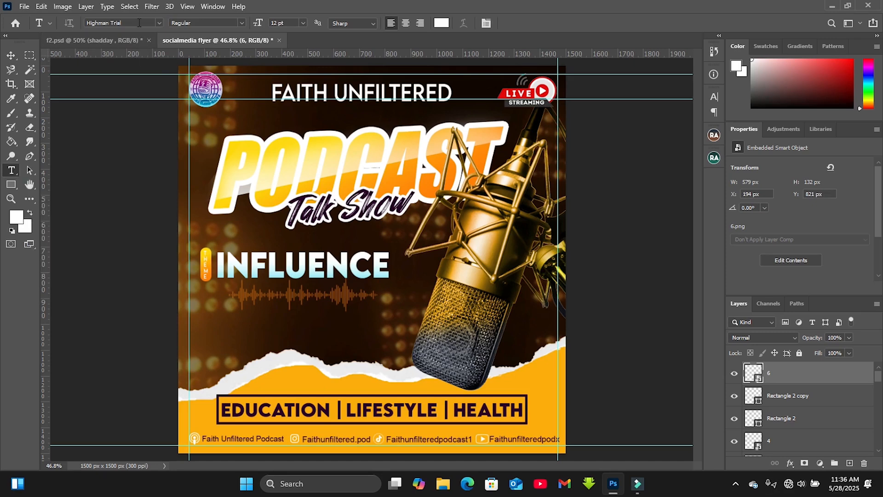
click(139, 22)
text(bill)
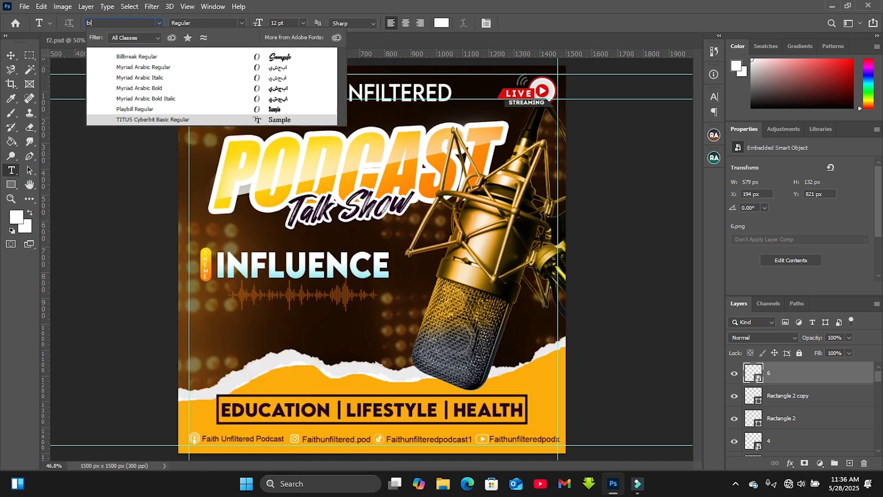
click(136, 58)
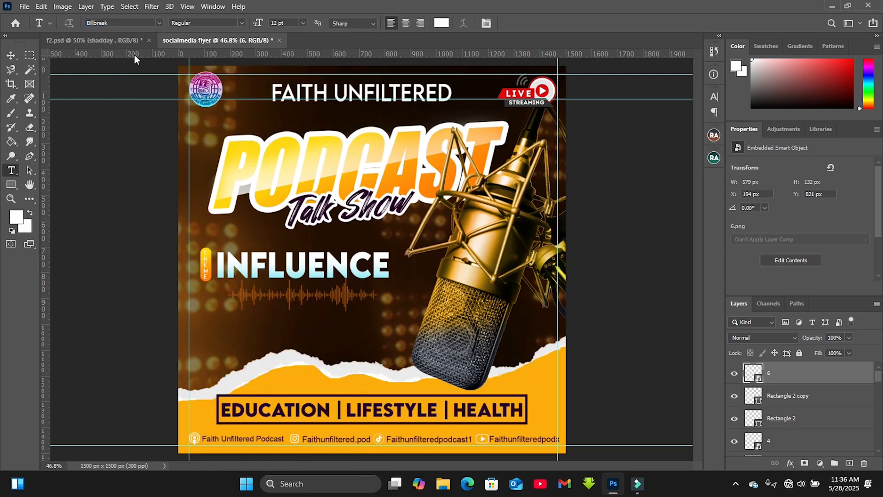
click(210, 326)
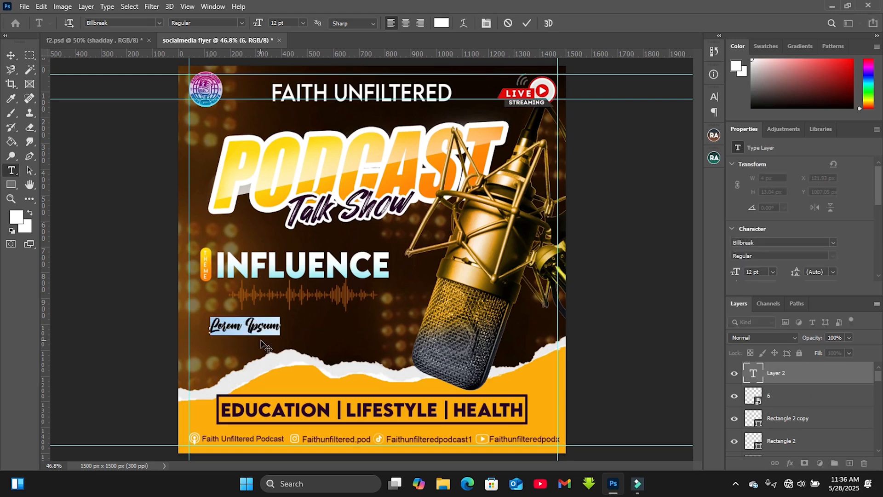
text(HO)
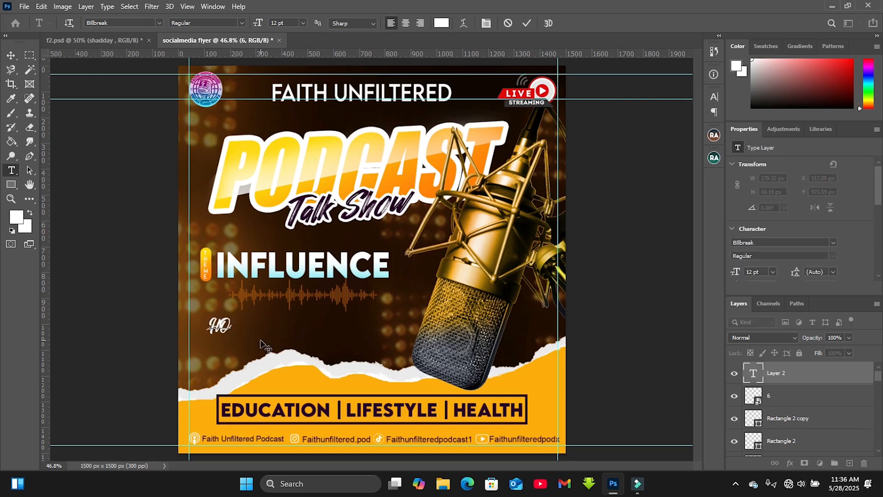
key(BackSpace)
text(ost)
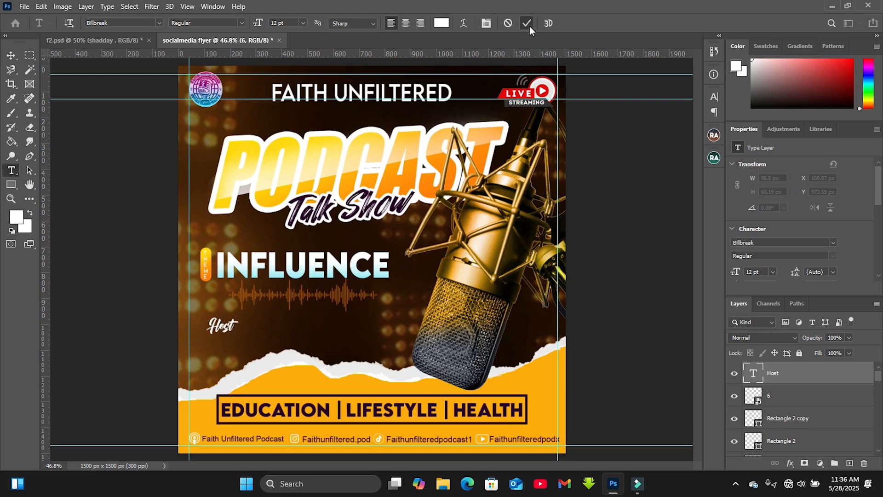
click(527, 24)
Duplicate the Host label across to the area beneath the sound wave's right half and change the copy's text to "Guest"
key(v)
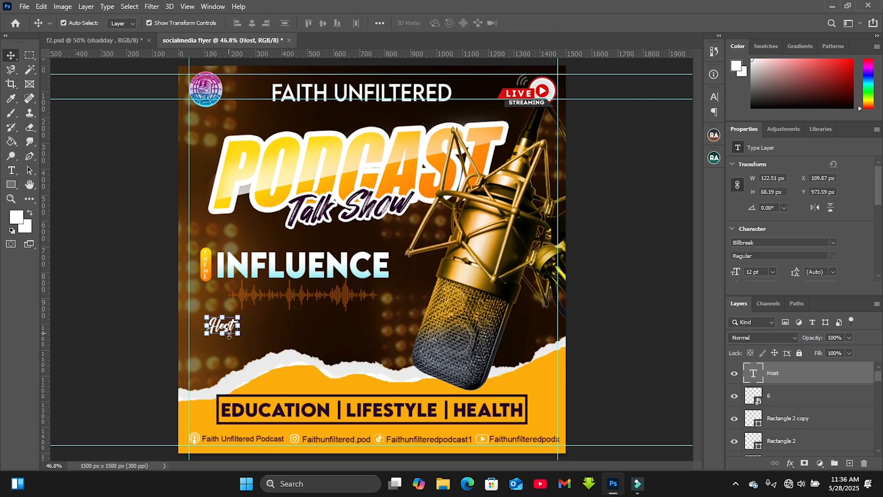
drag(229, 329, 324, 330)
click(11, 170)
drag(325, 326, 271, 327)
text(guest)
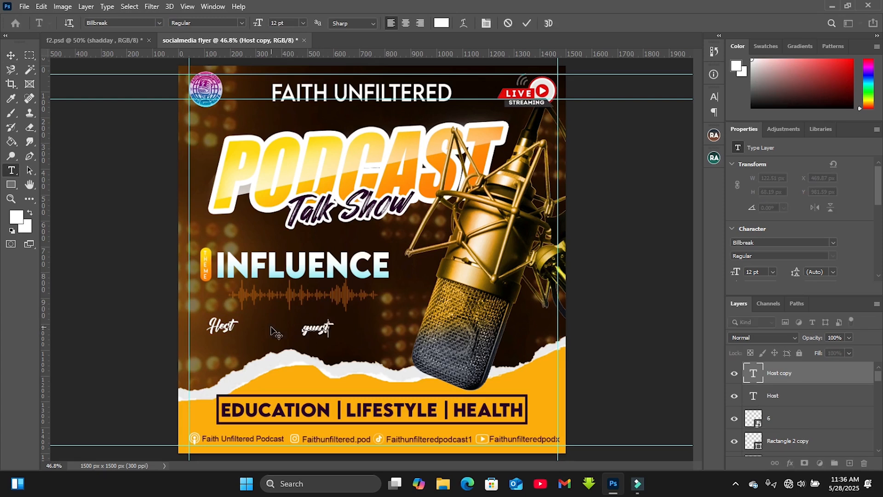
key(Home)
key(Delete)
text(G)
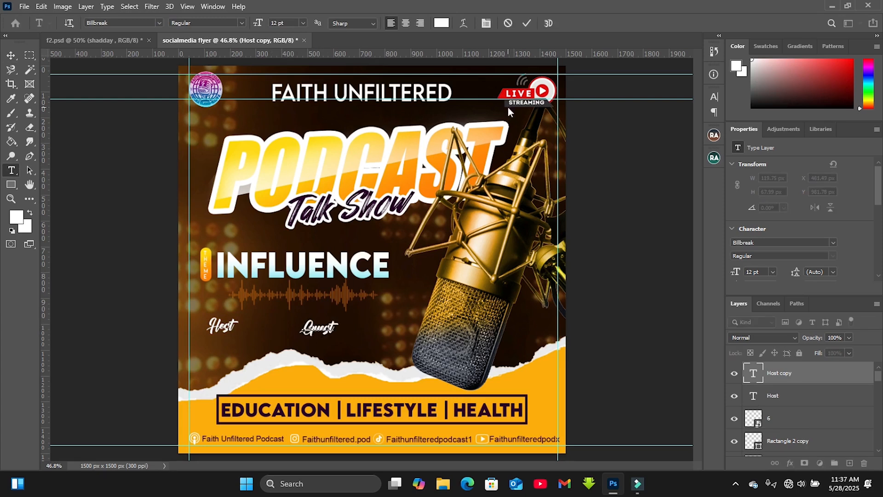
click(526, 23)
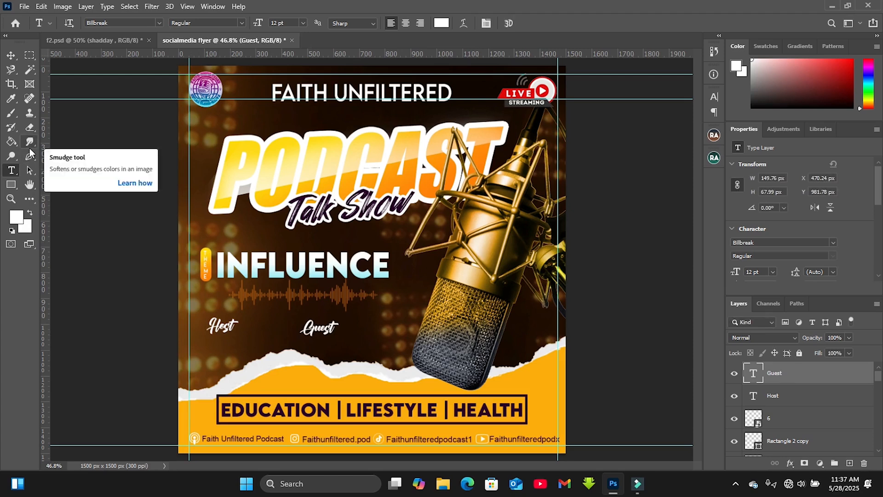
Choose the Highman Trial font and add the host's name as a 12 pt text layer beneath the Host label
click(128, 22)
text(hig)
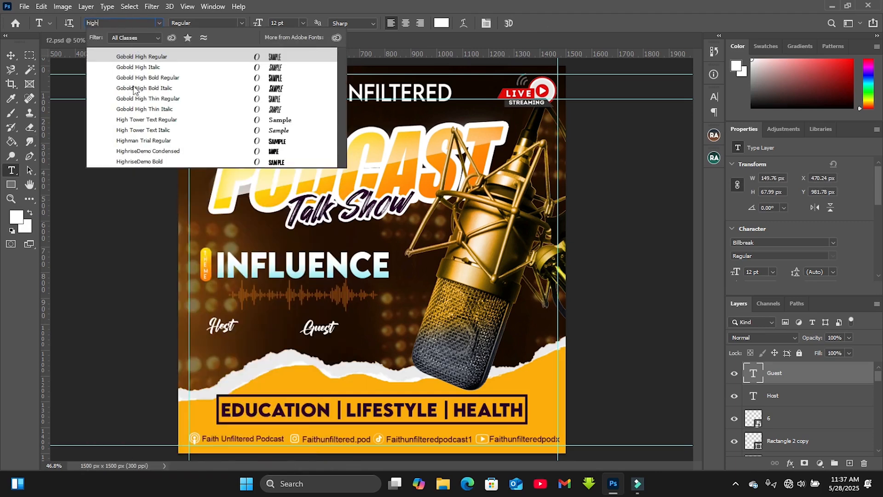
click(144, 140)
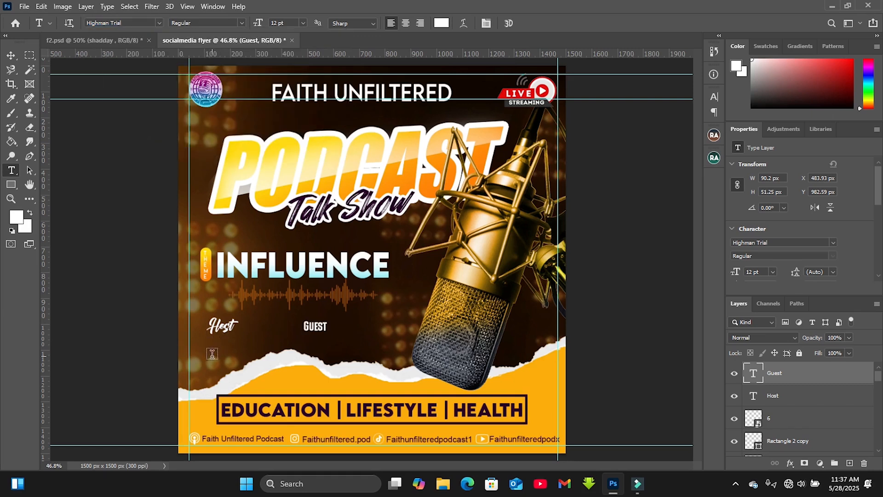
click(212, 353)
text(SHADDAY)
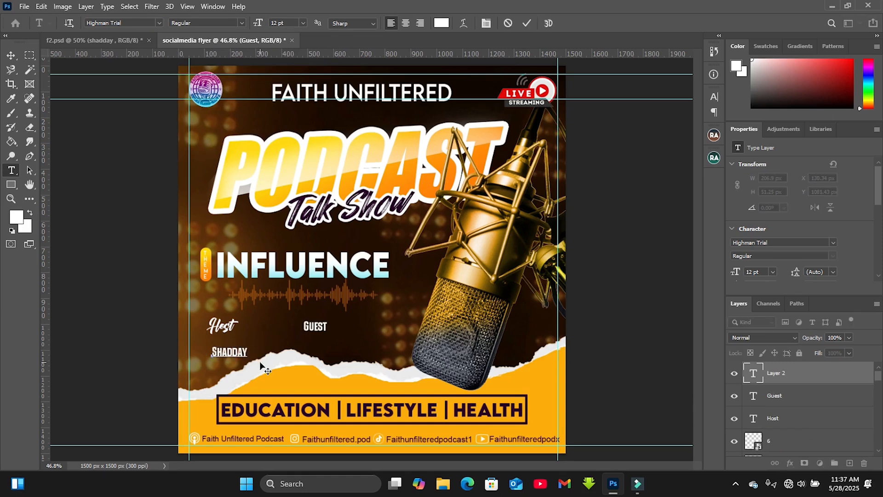
click(527, 23)
Duplicate the host's name to just beneath the Guest label and replace the copy's text with "QOOKGRAFIX"
key(v)
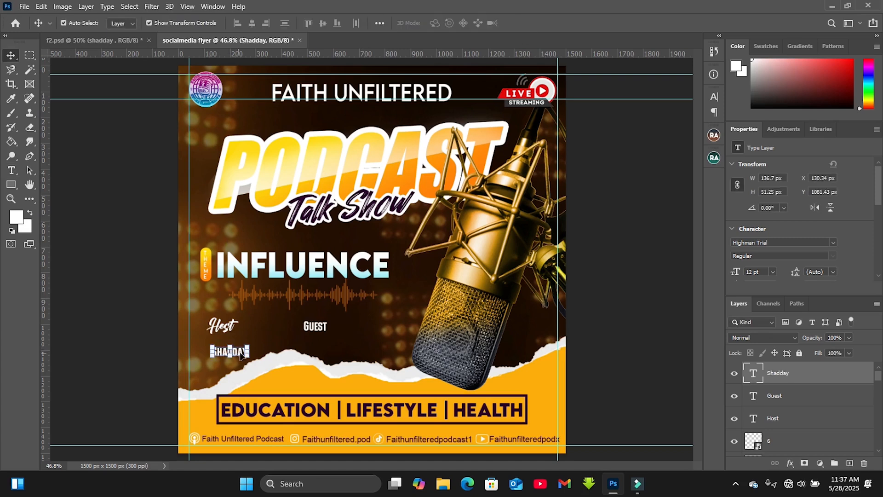
drag(241, 354, 349, 345)
click(12, 170)
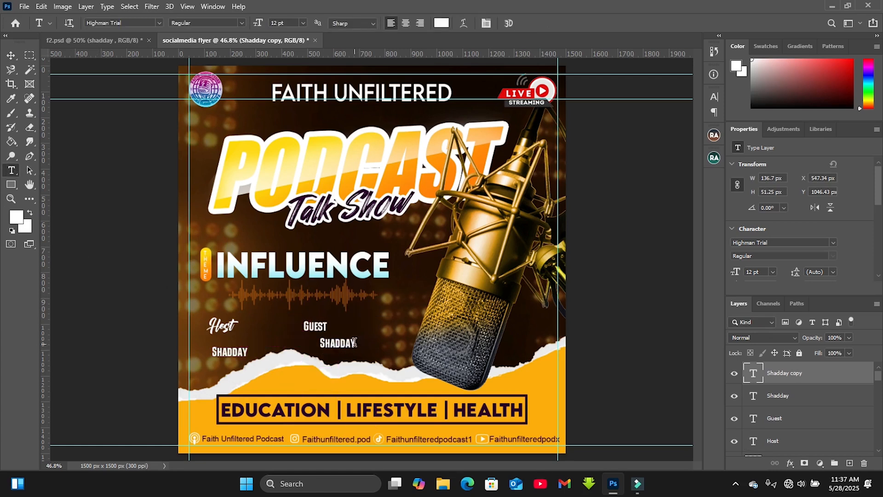
drag(353, 342, 297, 348)
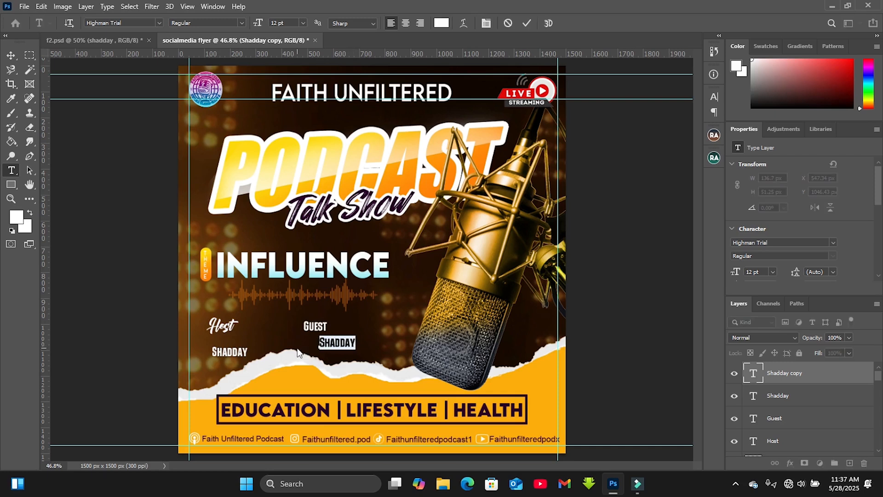
text(OOOKGRAFIX)
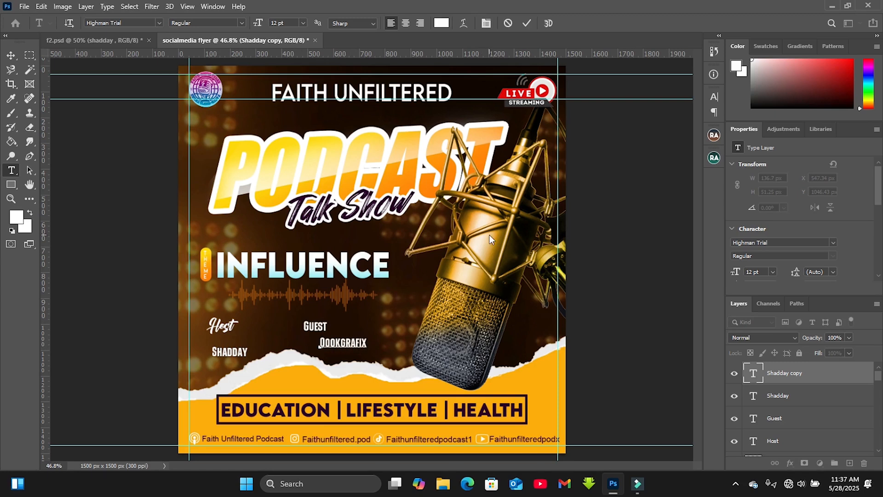
click(527, 23)
Change the Guest label's font to Billbreak and move the label so it sits centred above QOOKGRAFIX
key(v)
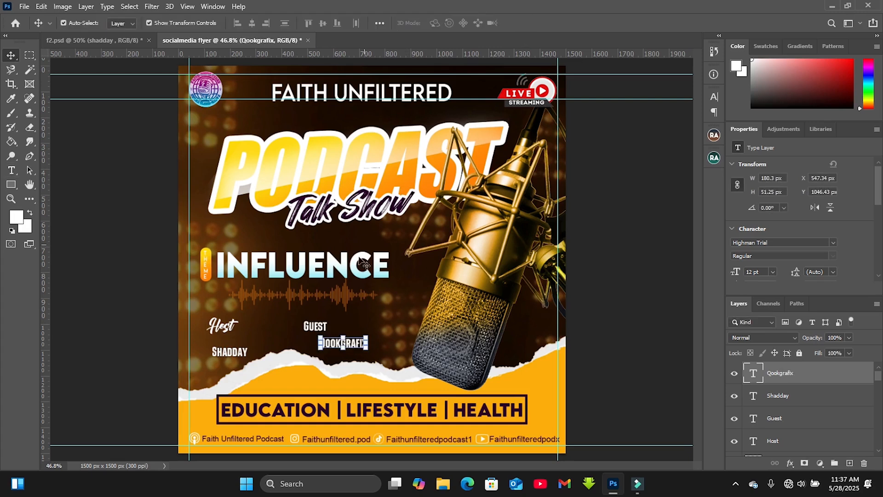
click(315, 324)
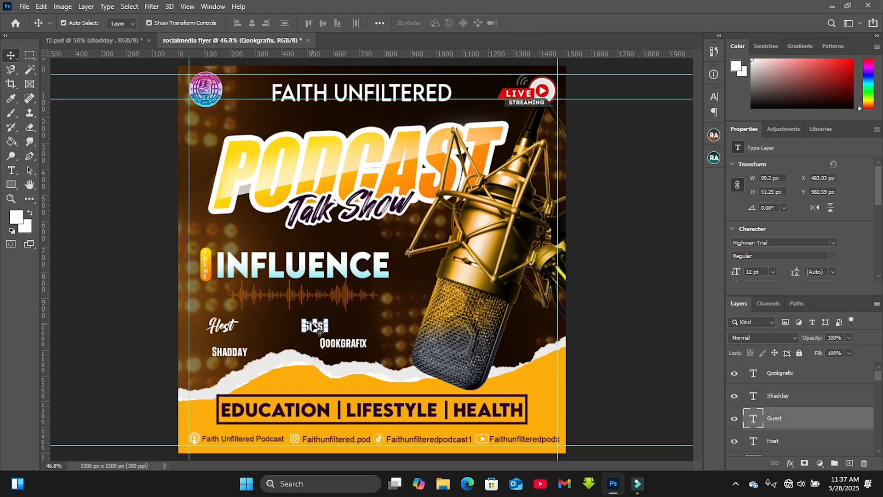
click(713, 97)
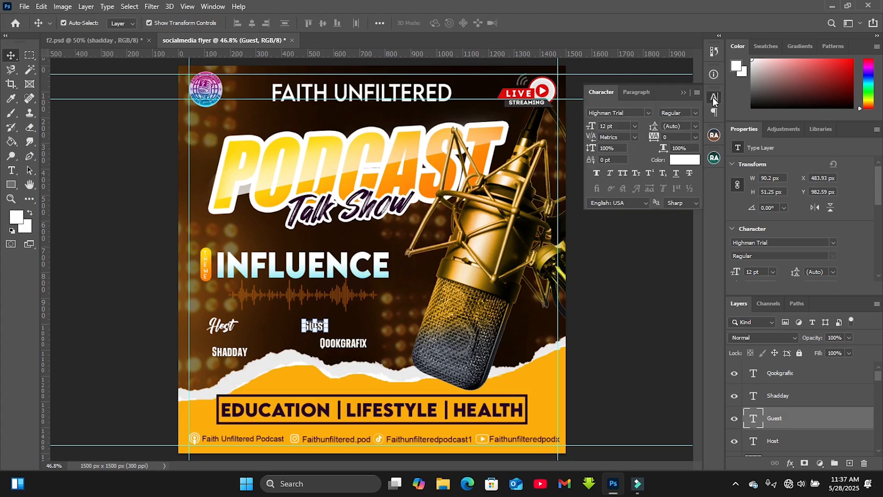
click(649, 112)
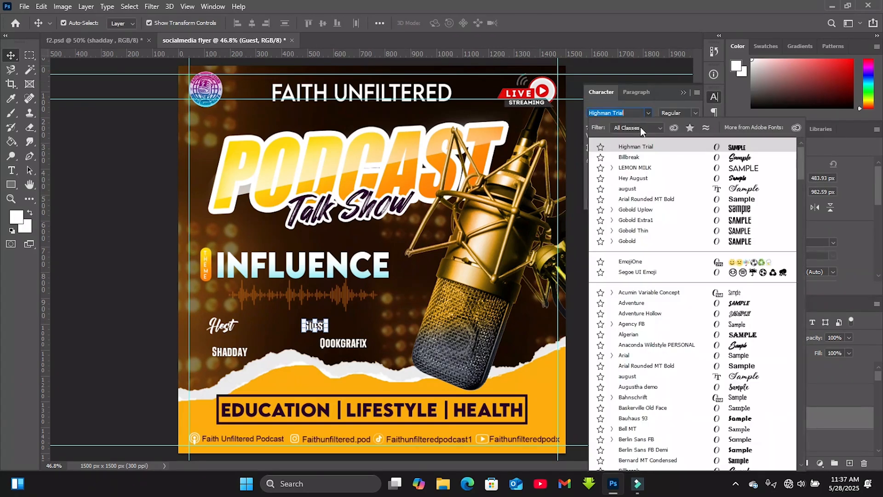
click(628, 157)
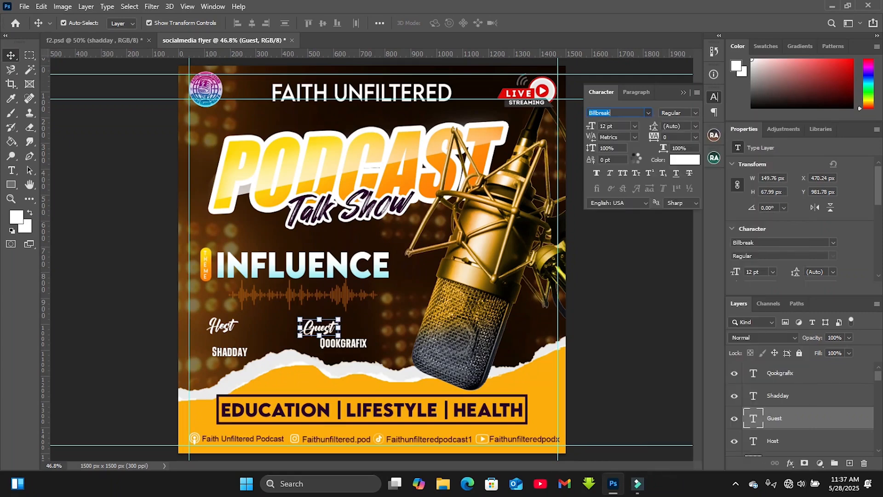
click(685, 94)
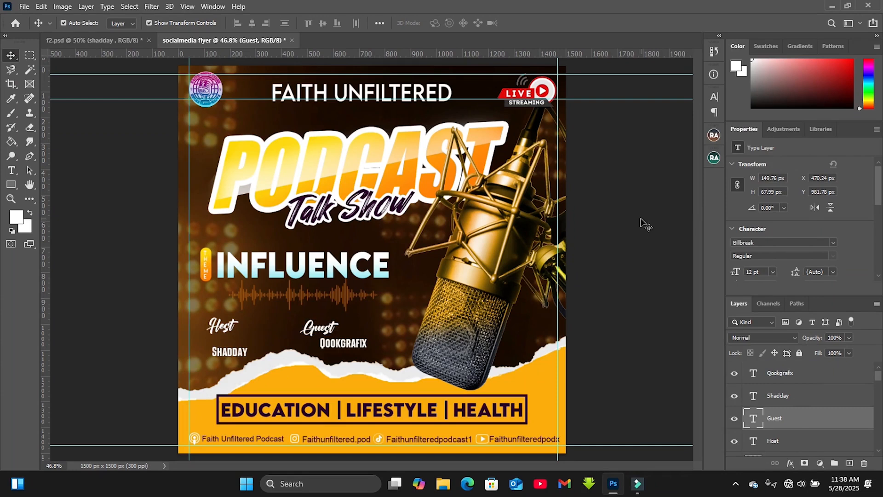
drag(322, 326, 341, 325)
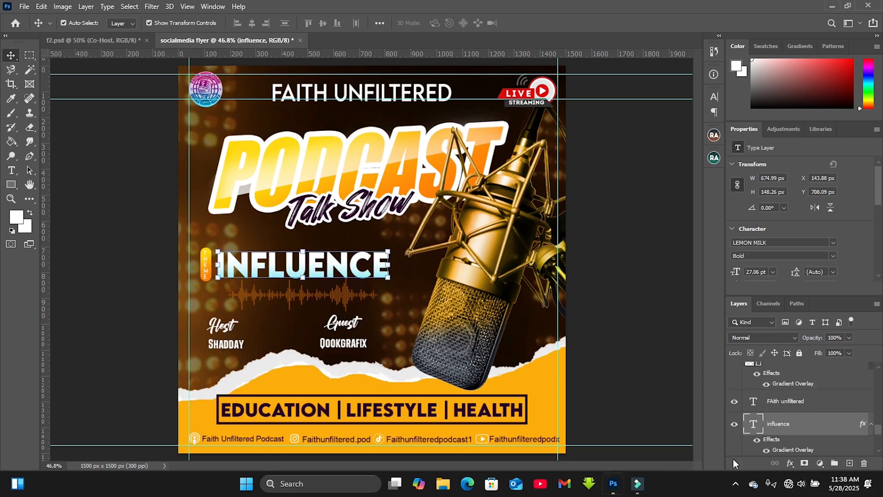
Recolour the Guest label dark purple #270227, sampled from the HEALTH text
click(355, 327)
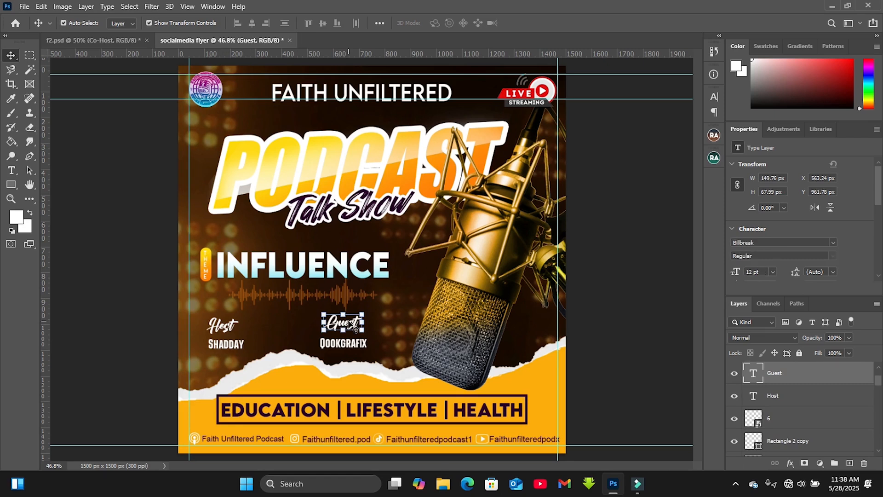
click(714, 98)
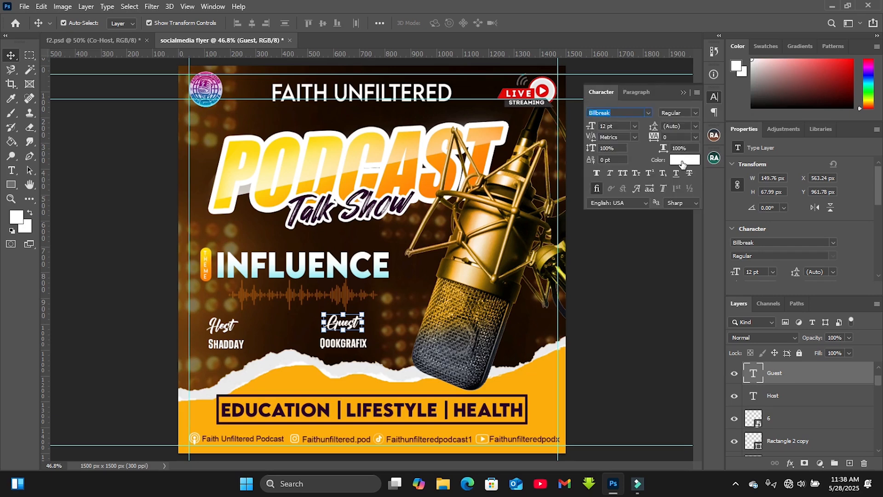
click(681, 161)
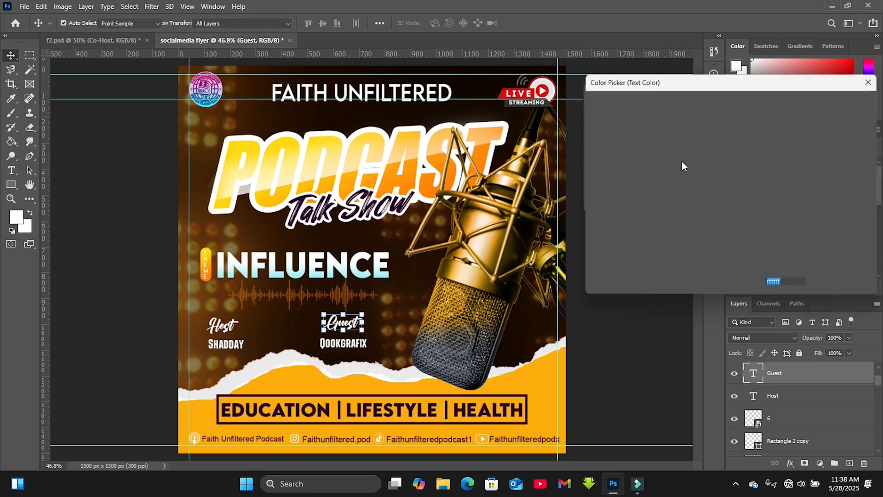
click(471, 405)
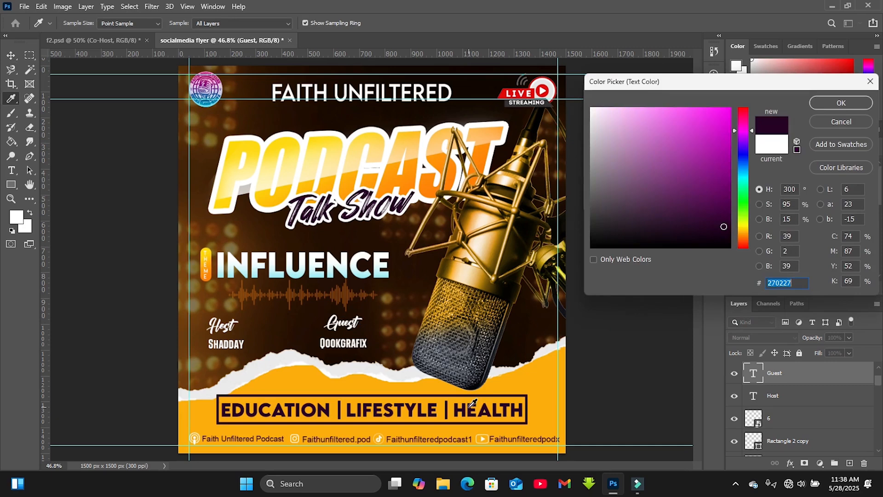
key(Return)
key(v)
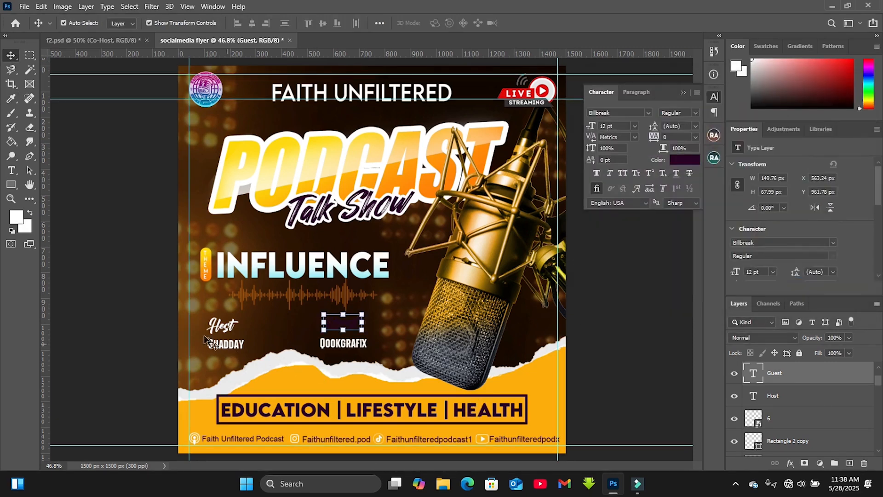
Recolour the Host label with the dark purple sampled from the HEALTH text
click(218, 327)
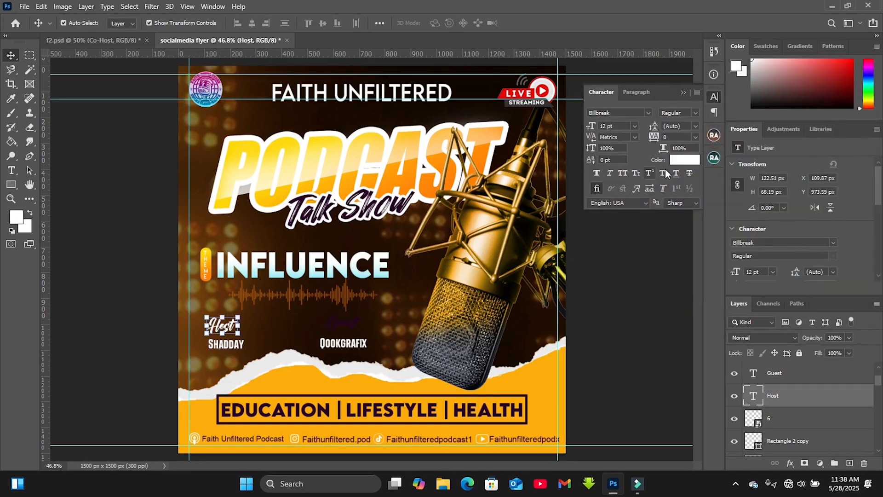
click(683, 160)
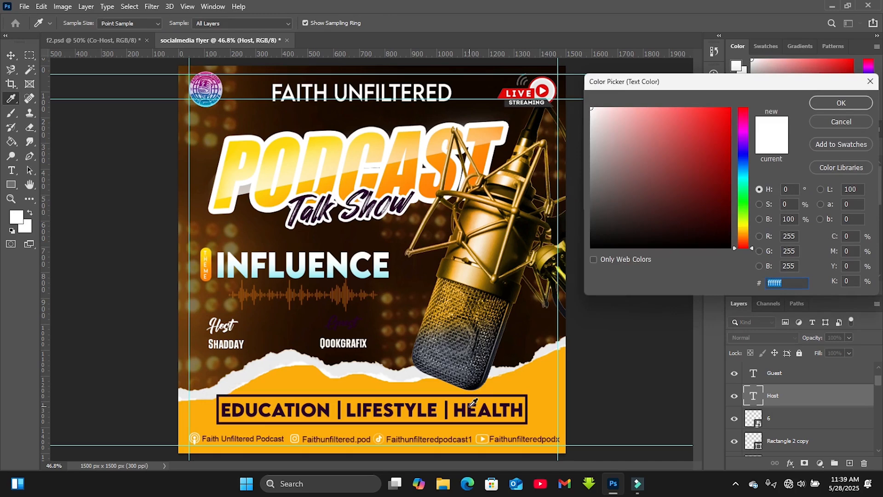
click(471, 405)
key(Return)
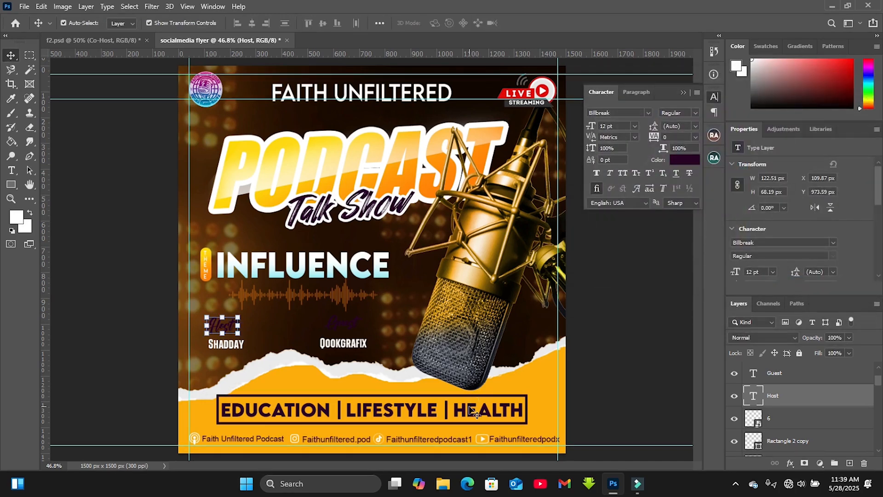
Apply a white 5 px outside Stroke layer style to the Host label
double_click(845, 400)
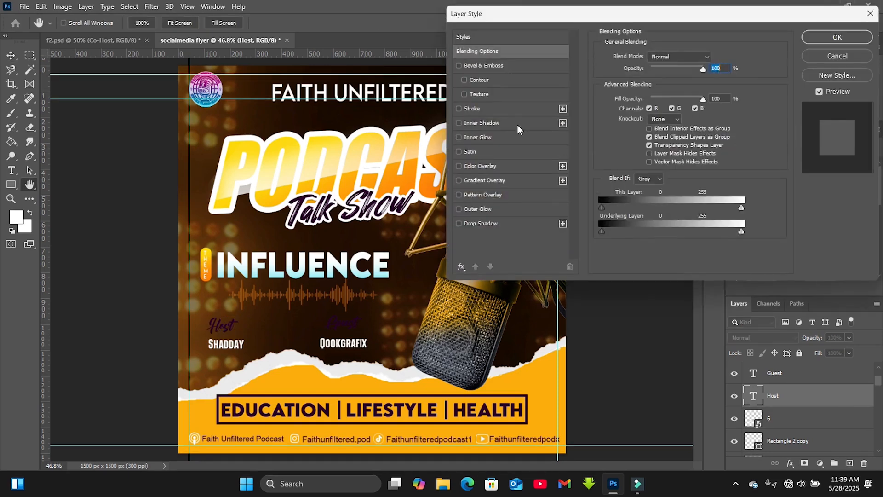
click(495, 109)
click(713, 55)
key(Down)
key(Down)
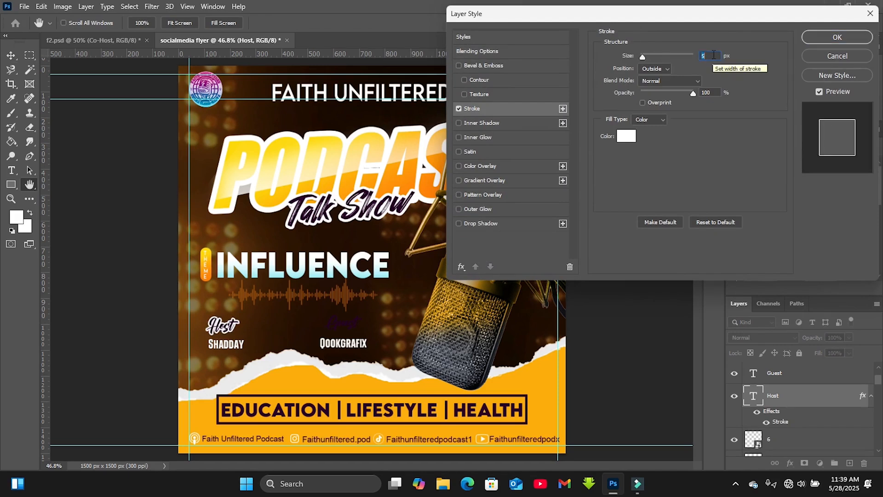
key(Return)
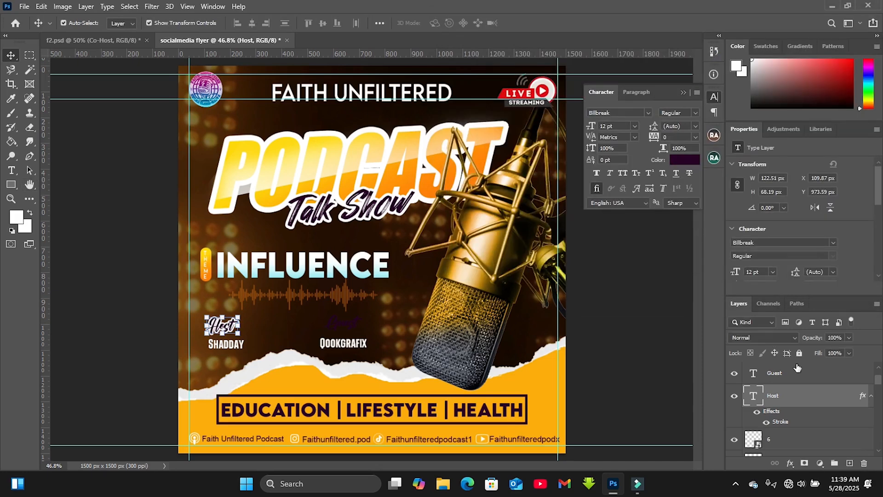
Copy the Host label's Stroke effect onto the Guest label
drag(780, 424, 782, 373)
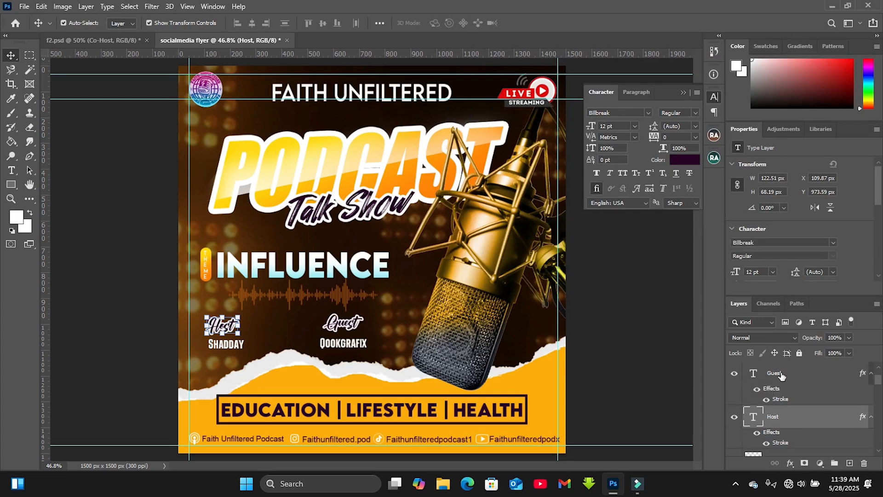
Enlarge the host and guest name texts together to 26.9 pt and centre QOOKGRAFIX beneath the Guest label
click(331, 343)
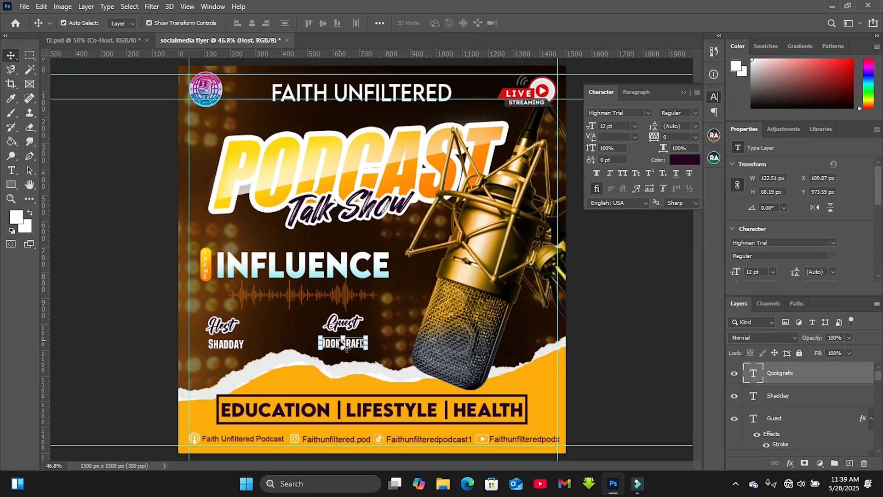
shift+click(230, 346)
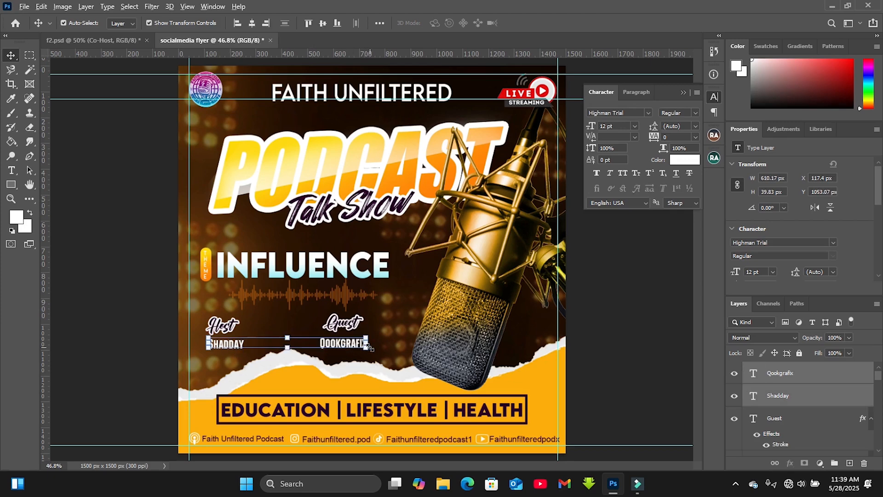
drag(369, 347, 463, 370)
click(428, 270)
drag(417, 343, 366, 344)
click(184, 347)
drag(188, 344, 261, 345)
key(Escape)
click(347, 348)
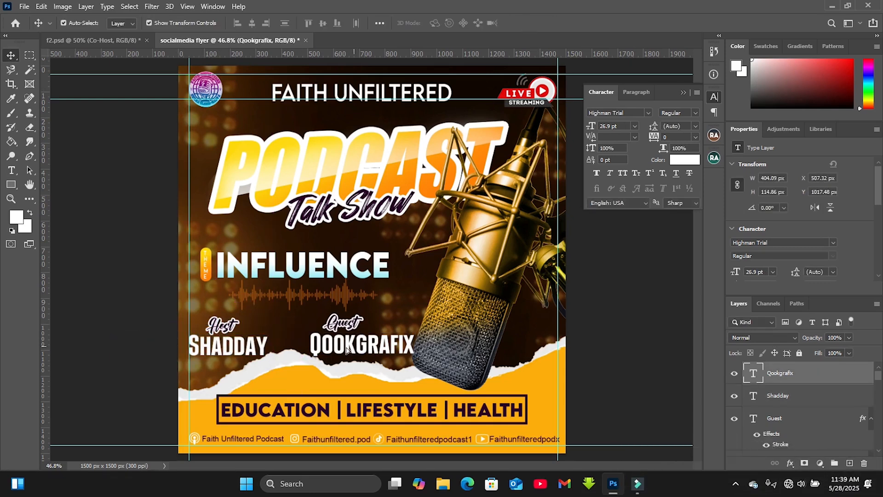
drag(347, 350, 335, 350)
Scale the Host and Guest labels with both names to about 87.77% and position the group just below the sound wave
shift+click(342, 322)
shift+click(226, 350)
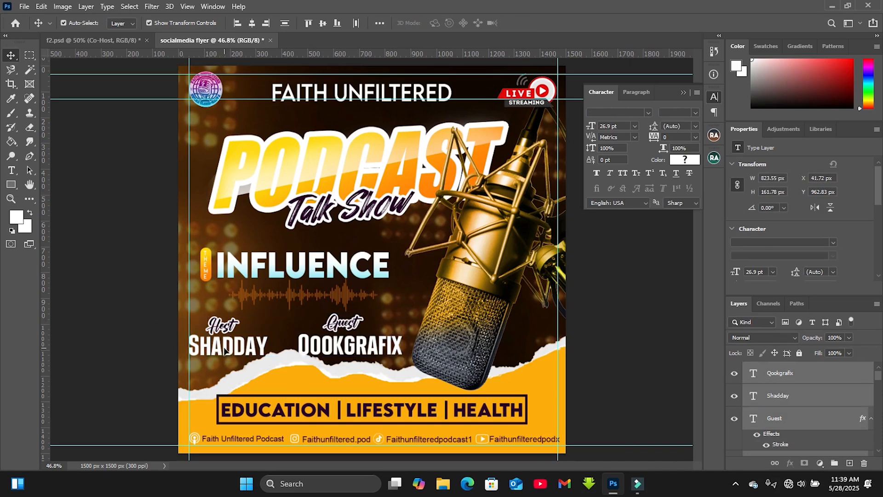
drag(224, 348, 224, 331)
drag(402, 318, 388, 317)
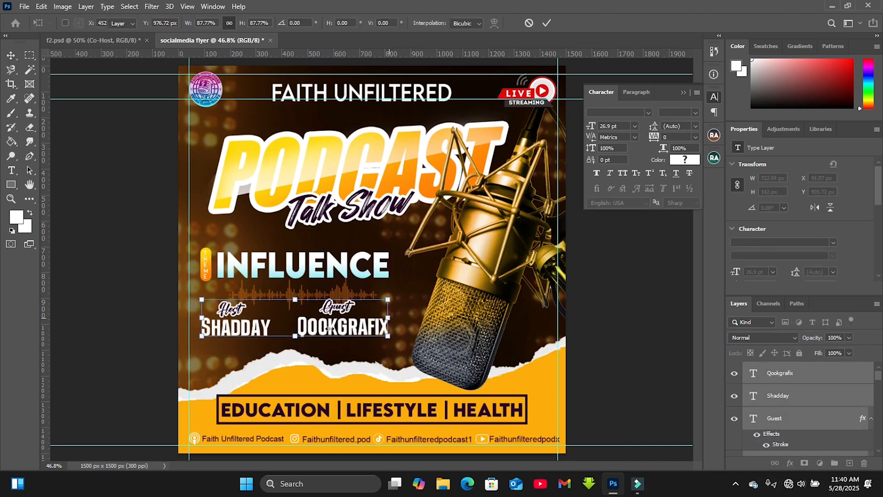
key(Return)
drag(329, 328, 327, 340)
click(285, 296)
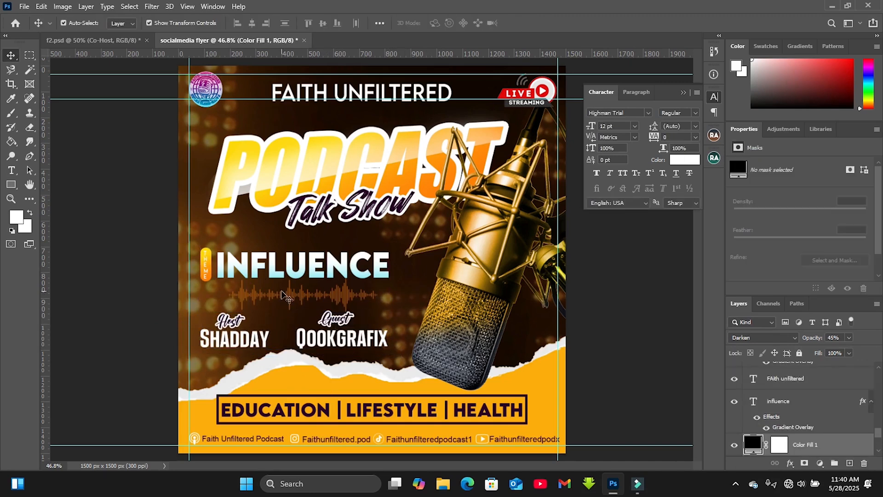
Copy the INFLUENCE text's Gradient Overlay layer style onto the QOOKGRAFIX text
click(754, 416)
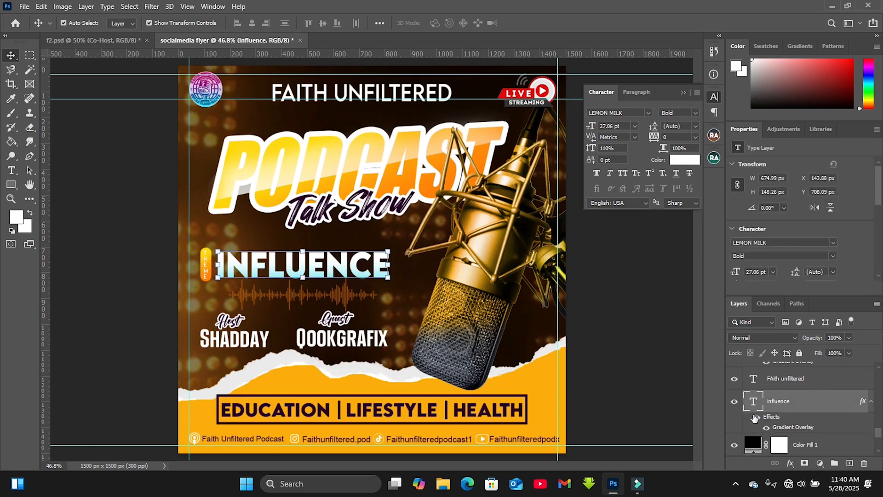
right_click(808, 429)
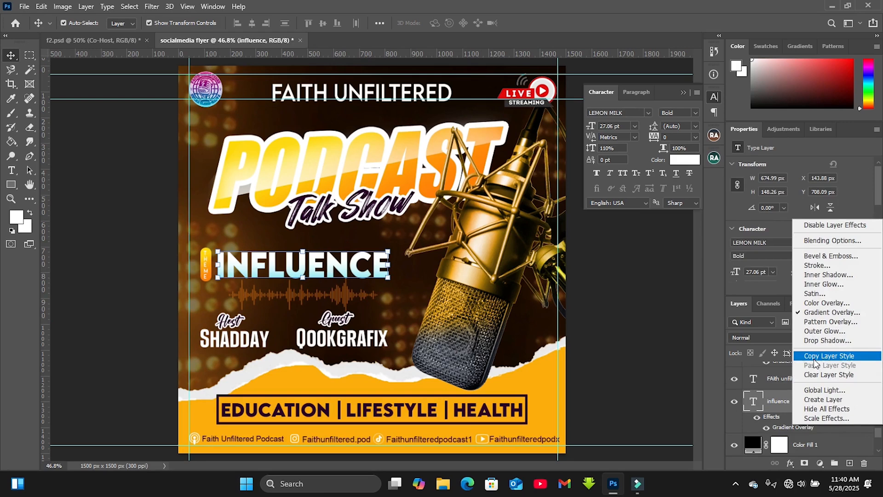
click(766, 407)
right_click(766, 407)
click(672, 363)
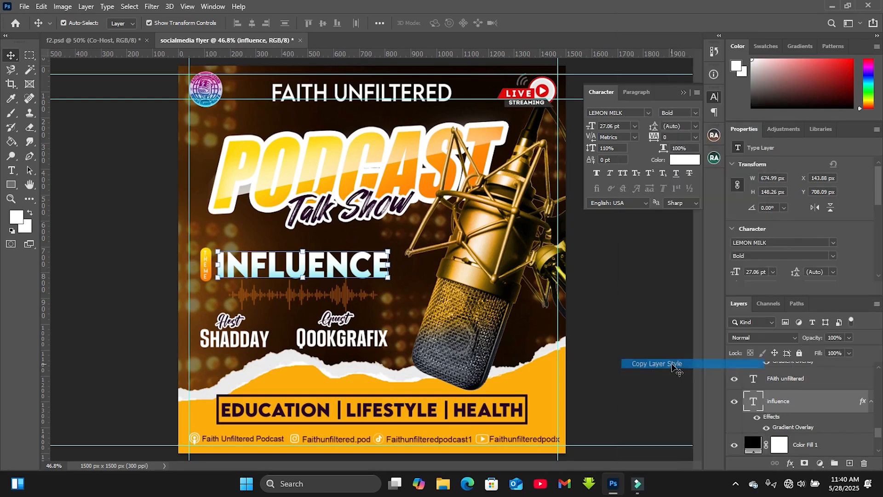
click(367, 342)
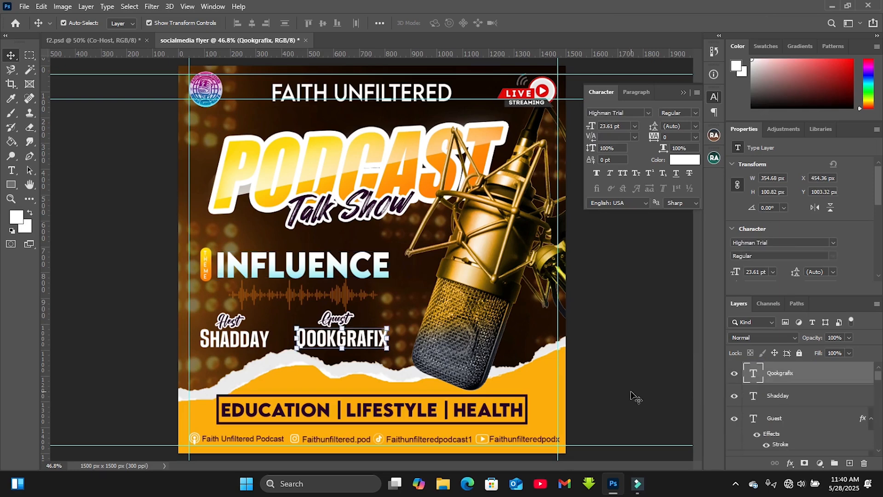
right_click(822, 373)
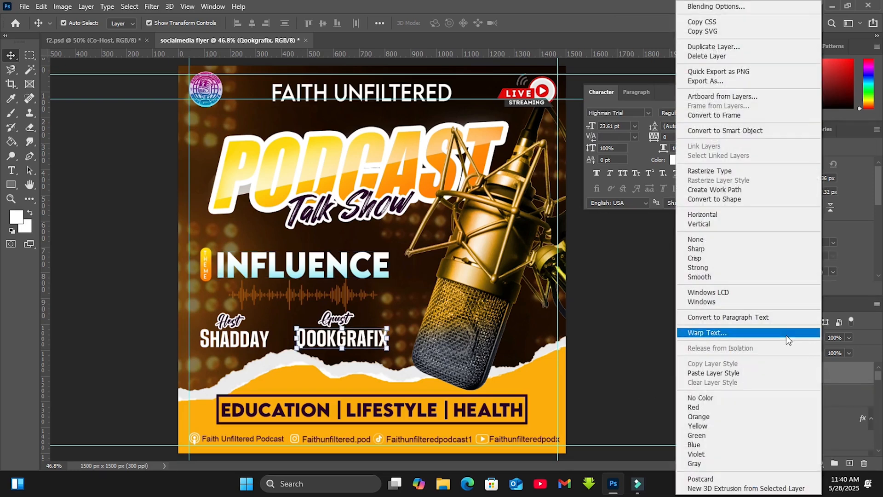
click(738, 374)
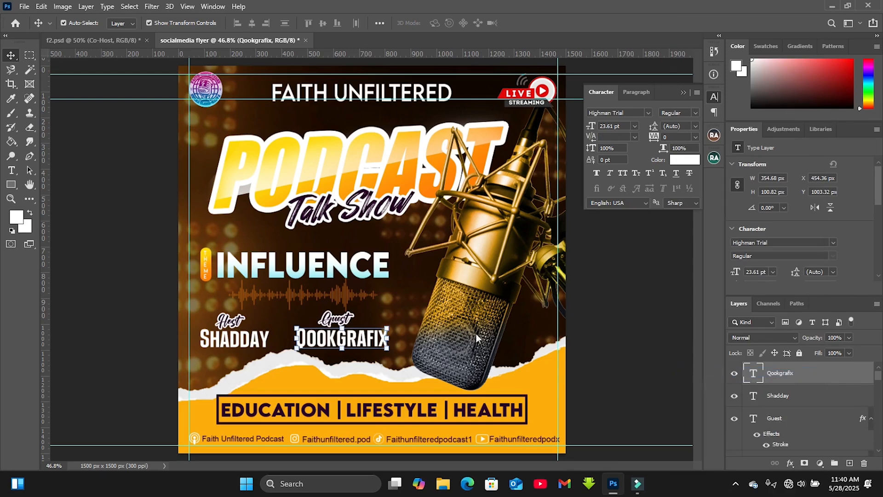
Paste the copied INFLUENCE layer style onto the host's name text
click(237, 344)
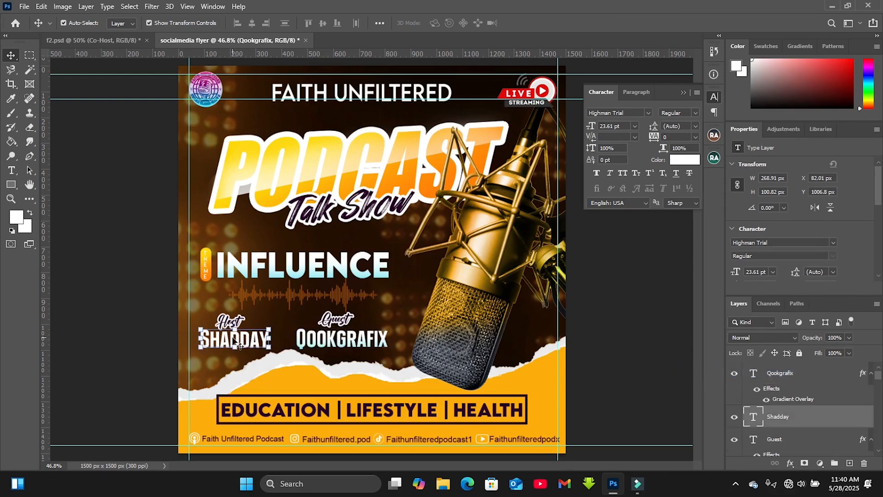
right_click(839, 415)
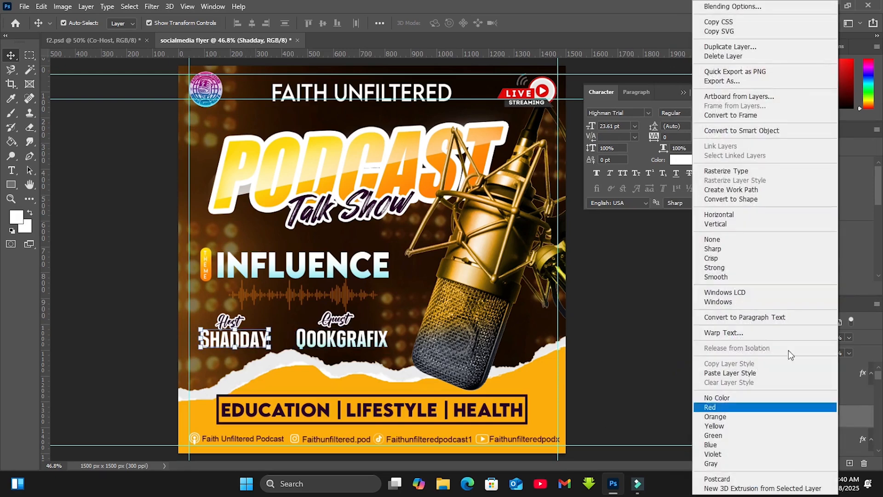
click(730, 373)
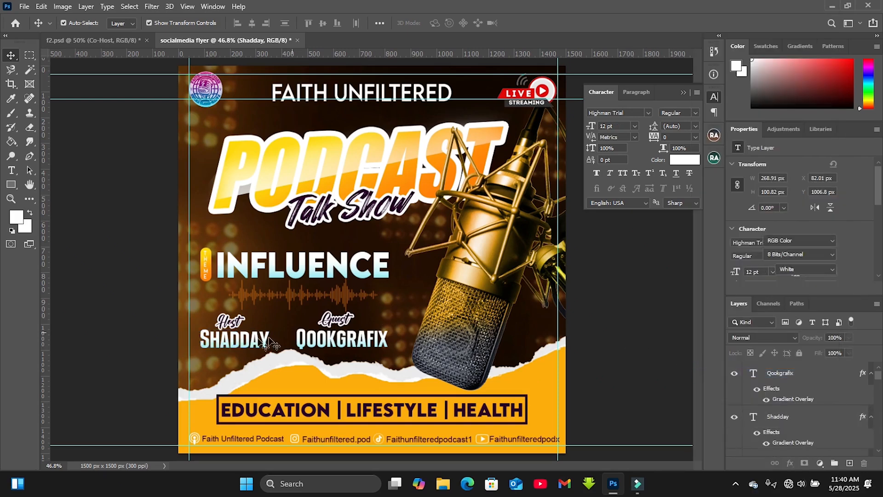
click(346, 326)
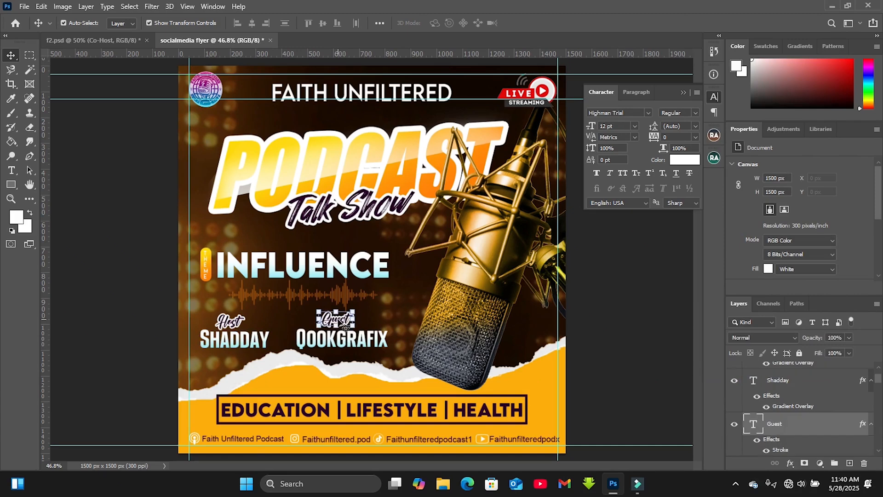
Scale the THEME tag, INFLUENCE text and sound wave down slightly as a group and move them up
click(327, 297)
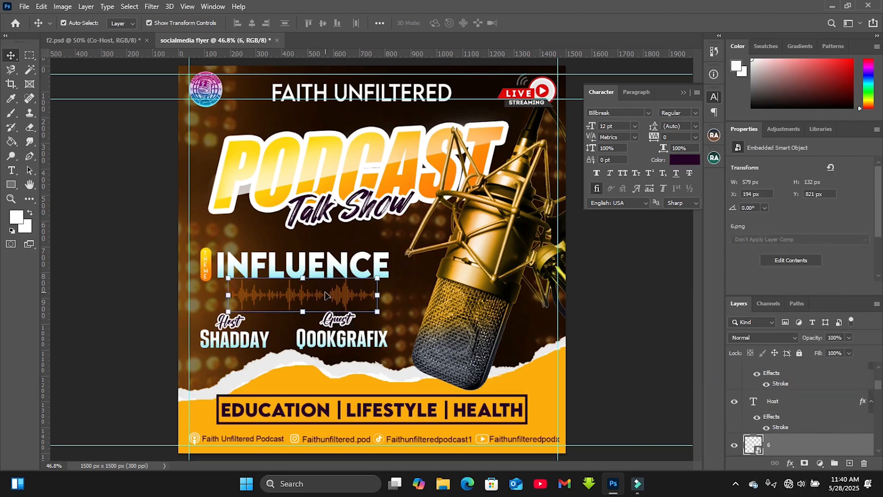
shift+click(283, 269)
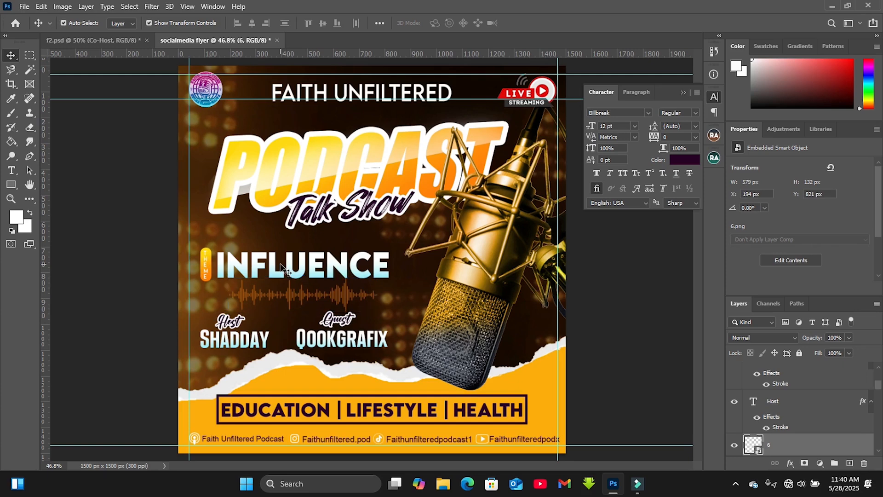
shift+click(204, 269)
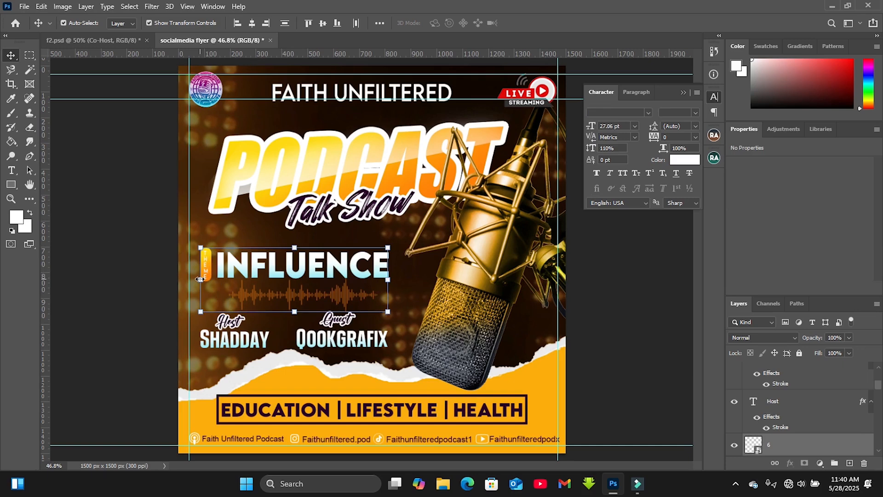
drag(200, 279, 254, 263)
key(Return)
click(421, 307)
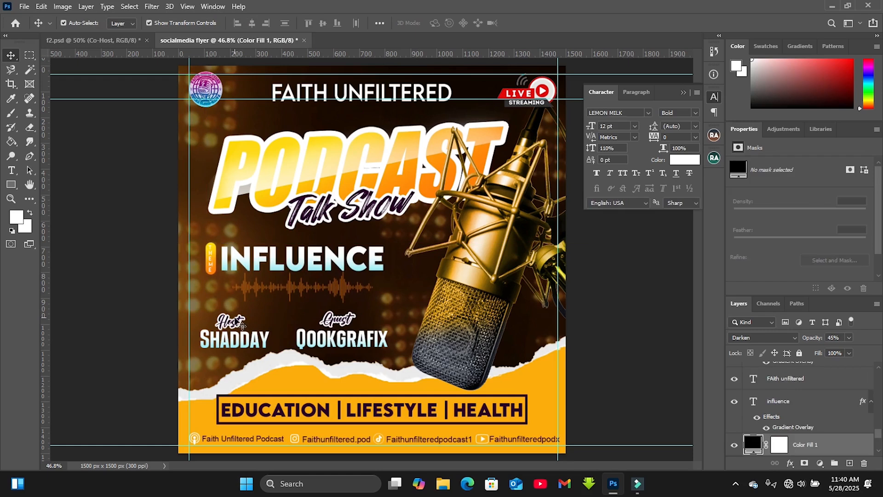
Scale the Host and Guest labels with their names to 94.62%, aligned to the THEME tag's outer edge, and move them up slightly
click(236, 321)
shift+click(338, 322)
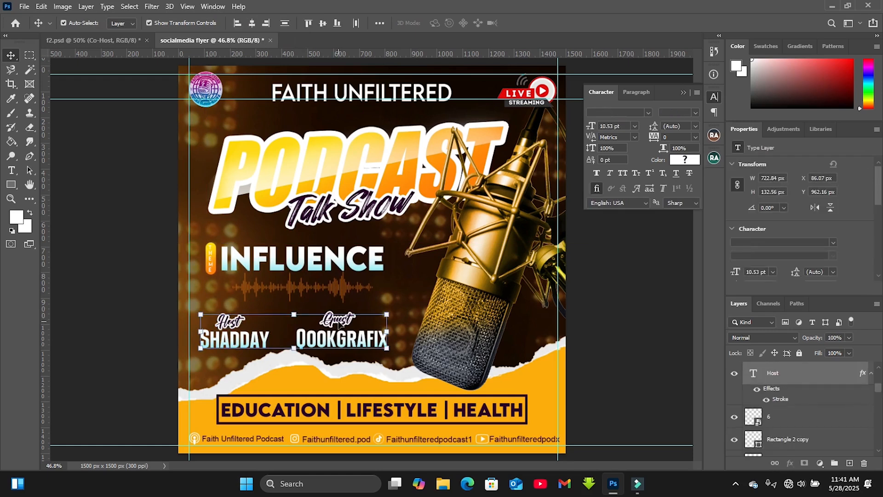
key(ctrl+t)
drag(200, 330, 205, 330)
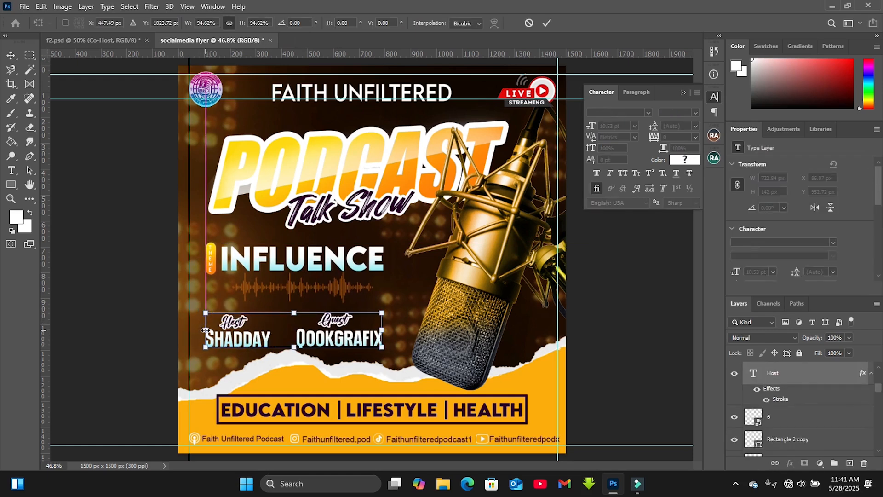
drag(320, 342, 319, 338)
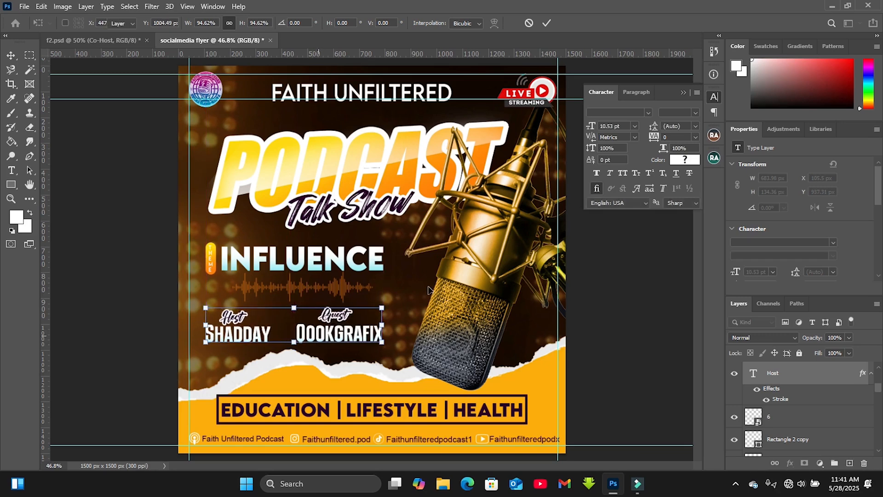
key(Return)
Move the FAITH UNFILTERED heading up to sit between the two upper horizontal guides
click(683, 93)
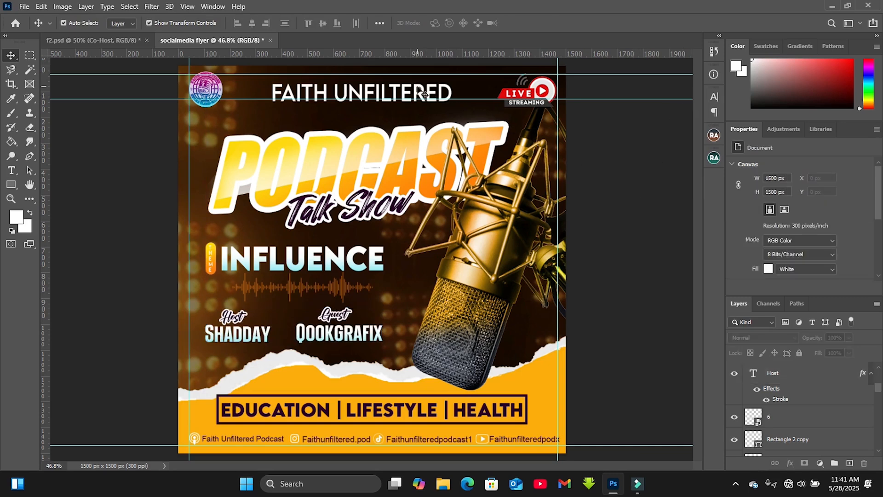
click(421, 93)
drag(407, 94, 406, 91)
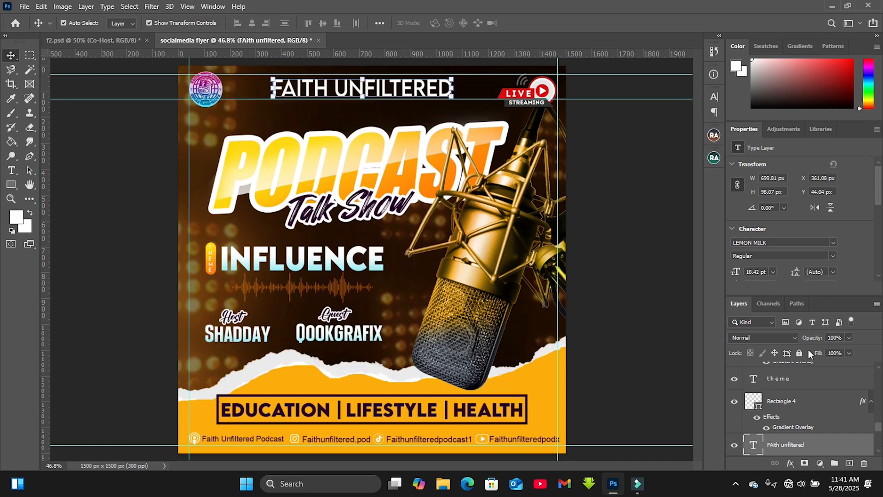
Unlock the Background layer at the bottom of the layer stack
drag(879, 428, 879, 447)
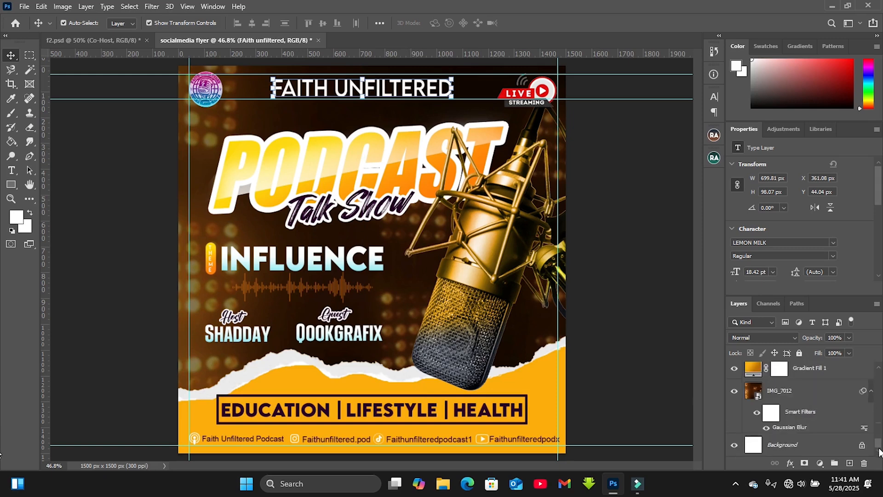
click(810, 449)
click(862, 445)
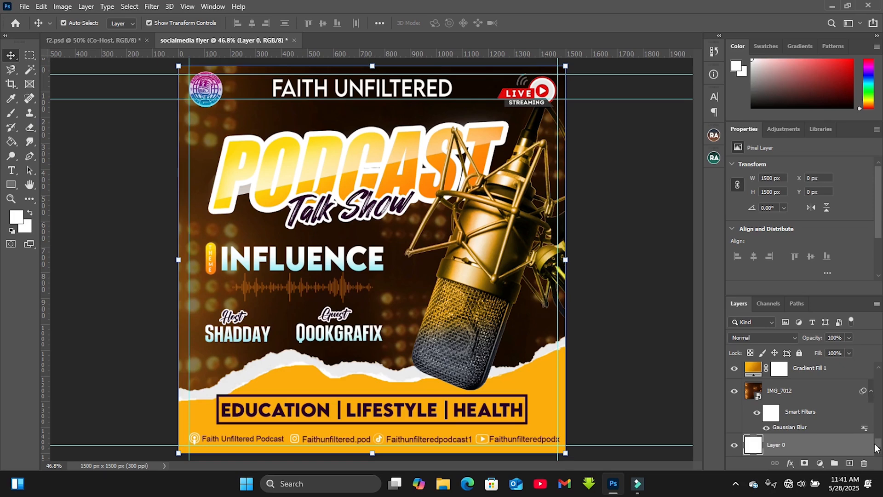
Select every layer and stamp them into a new merged layer above the stack
drag(876, 445, 876, 366)
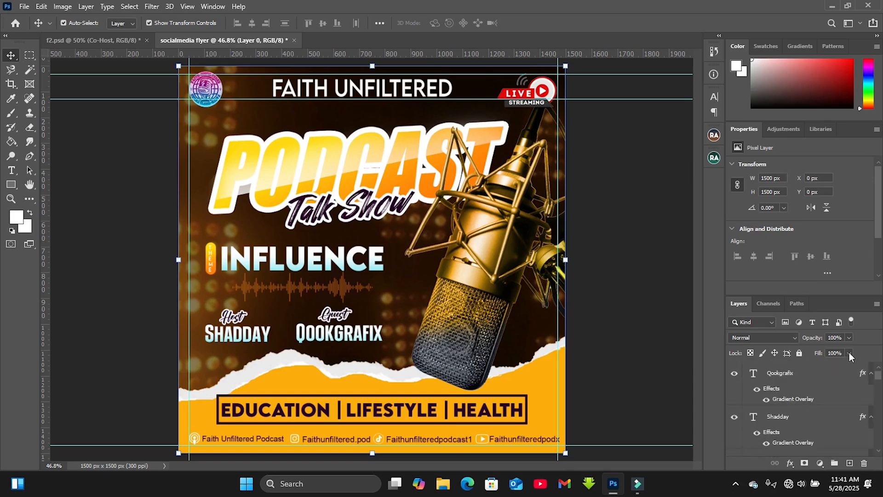
shift+click(784, 375)
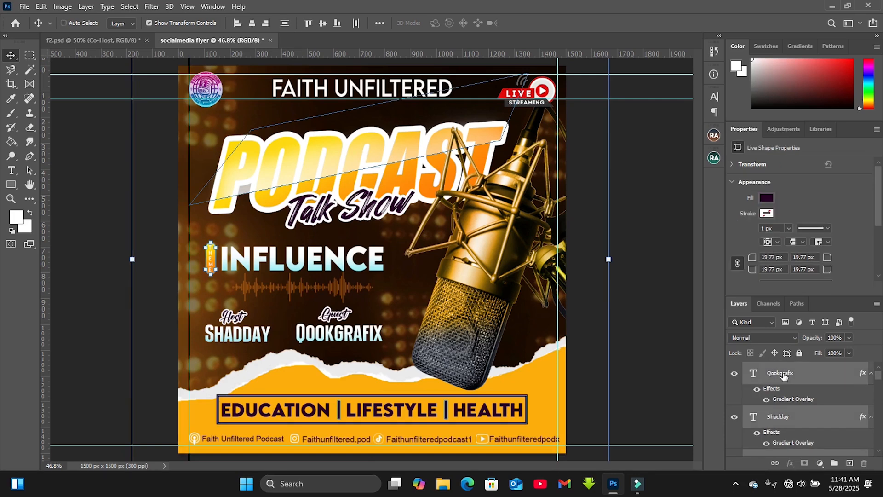
key(ctrl+shift+alt+e)
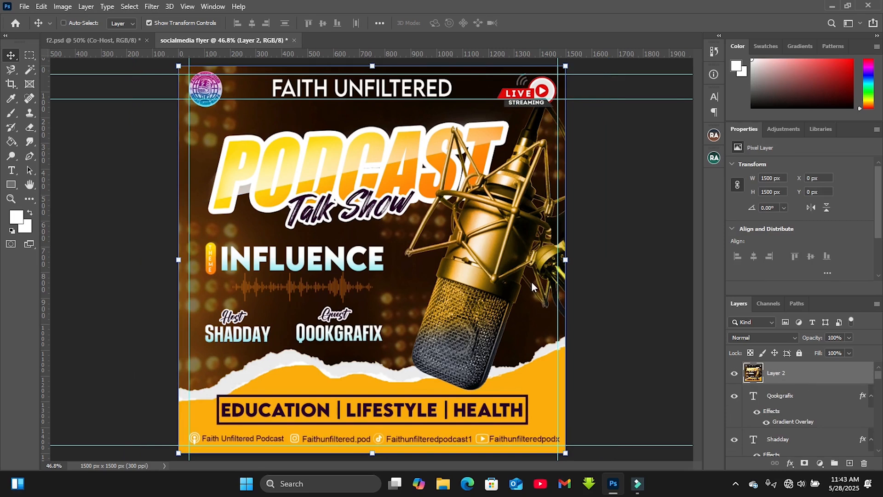
Start the Camera Raw filter on the merged layer with a side-by-side before/after view and apply the Auto adjustments
key(ctrl+shift+a)
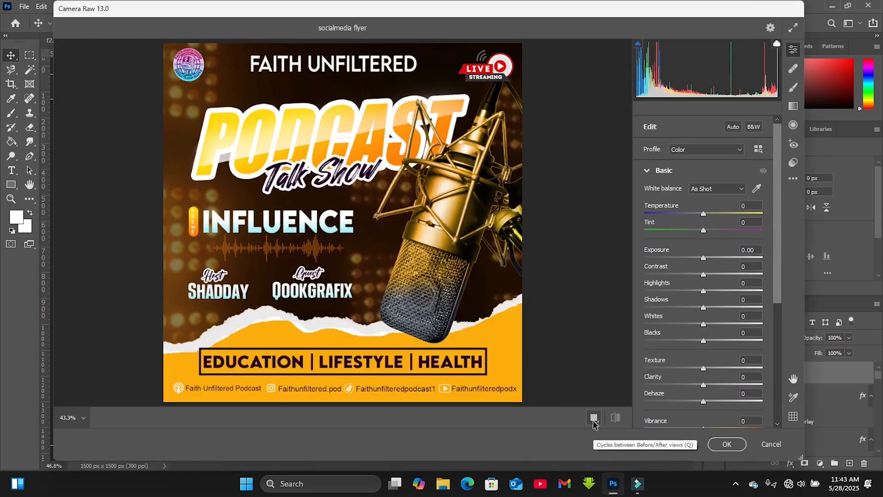
click(593, 419)
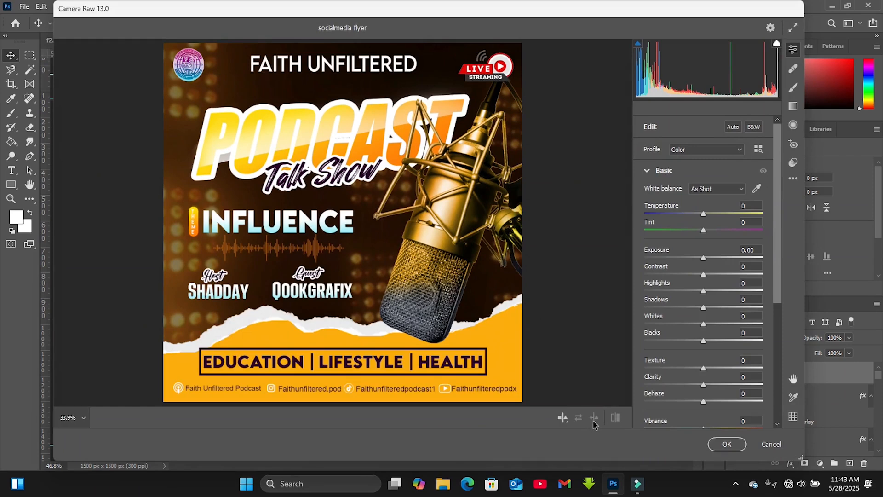
click(734, 127)
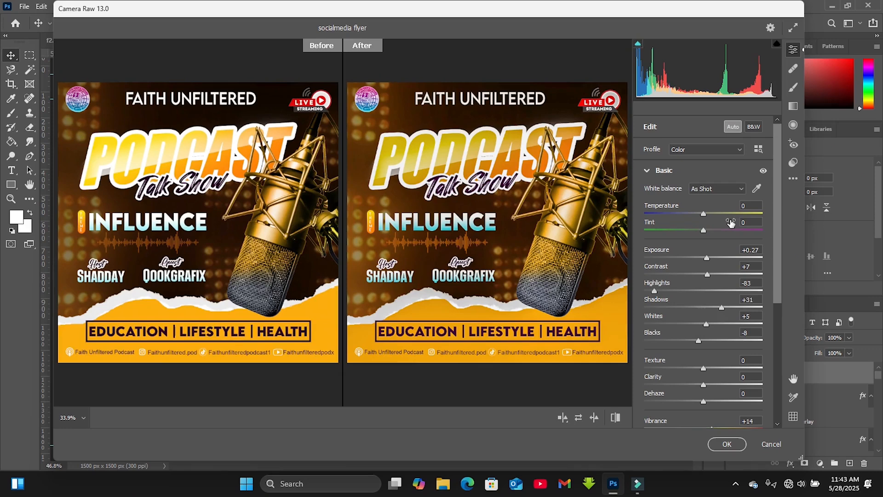
Set the Highlights of the merged flyer layer to -34 in the Camera Raw Basic adjustments
drag(653, 288, 657, 289)
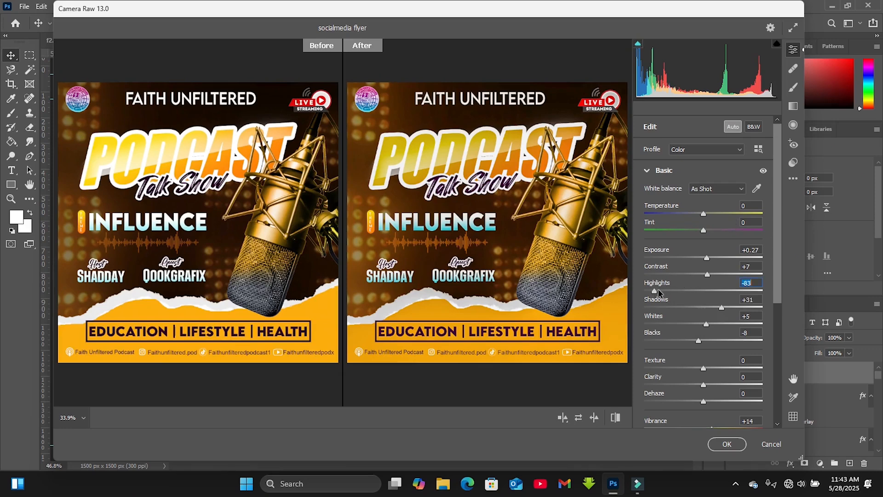
click(693, 291)
drag(693, 292, 682, 293)
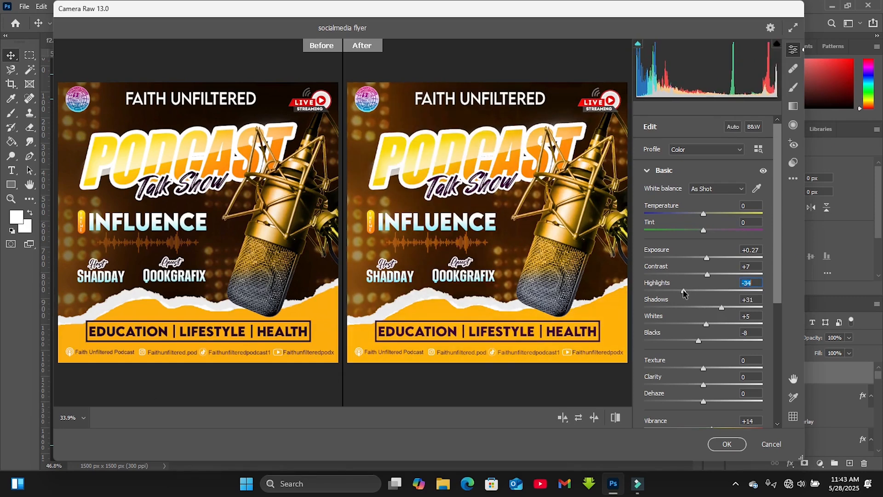
Fine-tune the Exposure of the merged flyer layer to +0.22
click(756, 248)
key(Down)
key(Down)
key(Down)
key(Up)
key(Up)
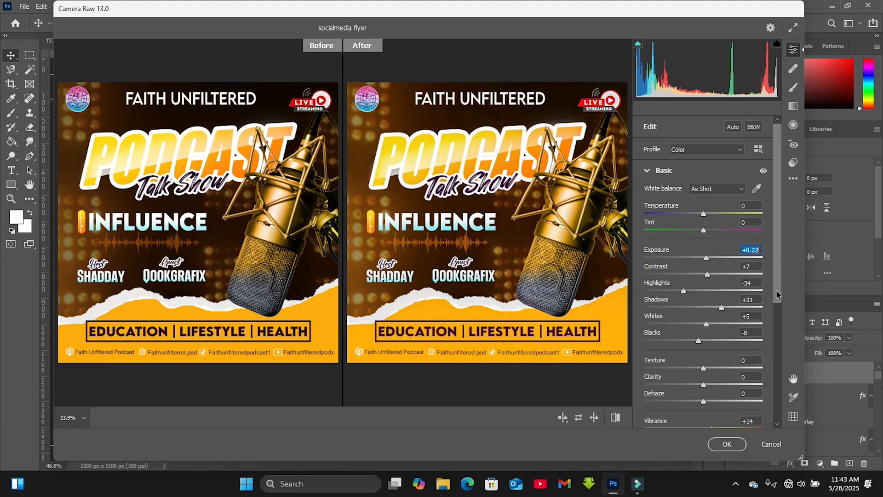
Slightly adjust the Vibrance, apply the Camera Raw filter to the merged layer, and fit the whole flyer in view
scroll(768, 322, down, 2)
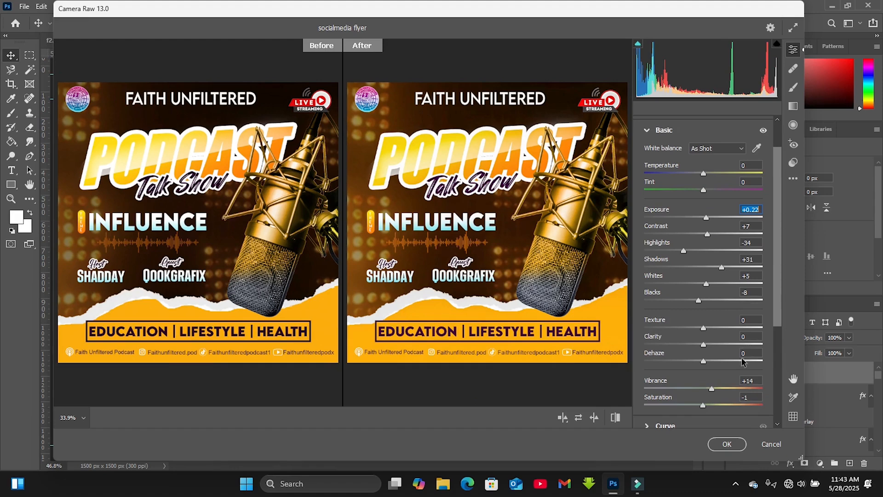
click(712, 388)
drag(710, 388, 711, 388)
click(762, 210)
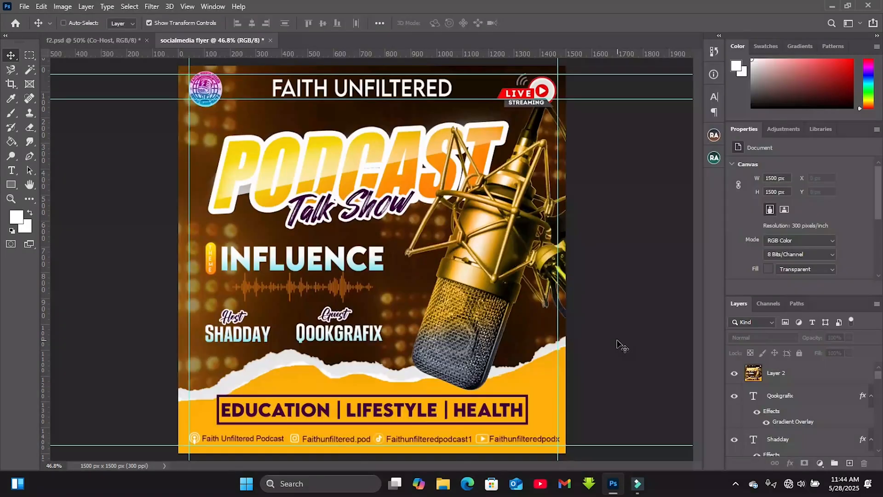
key(ctrl+minus)
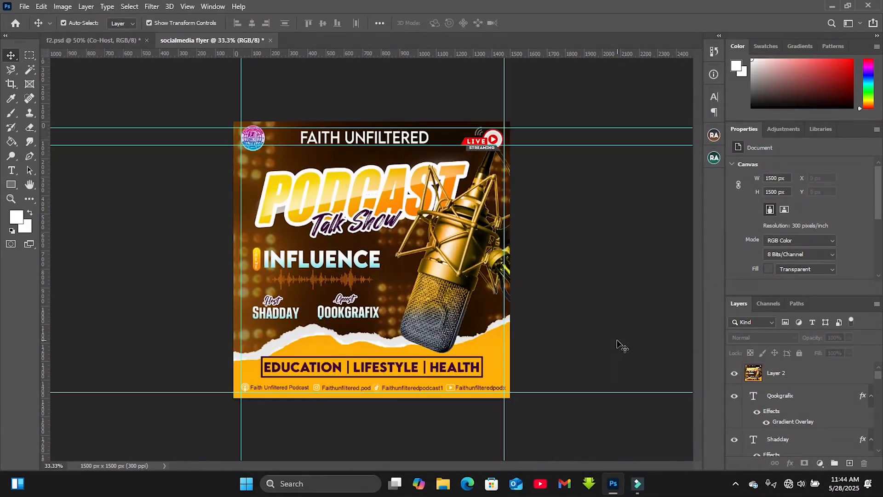
key(ctrl+0)
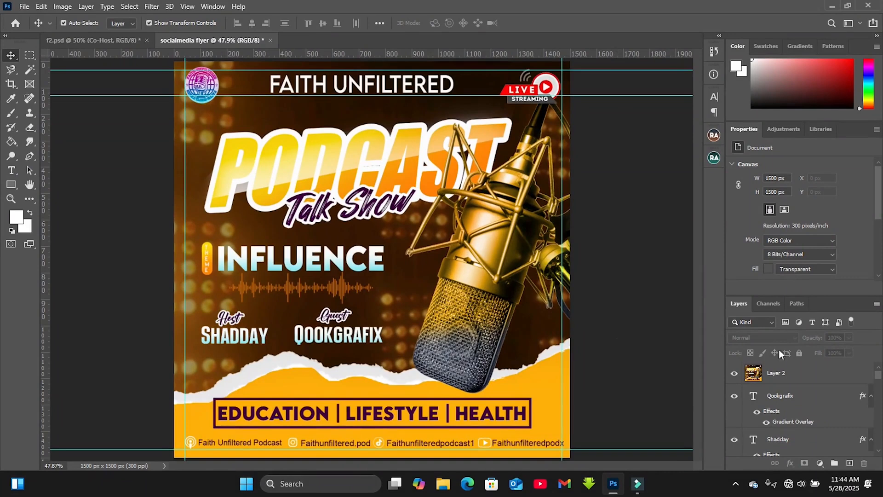